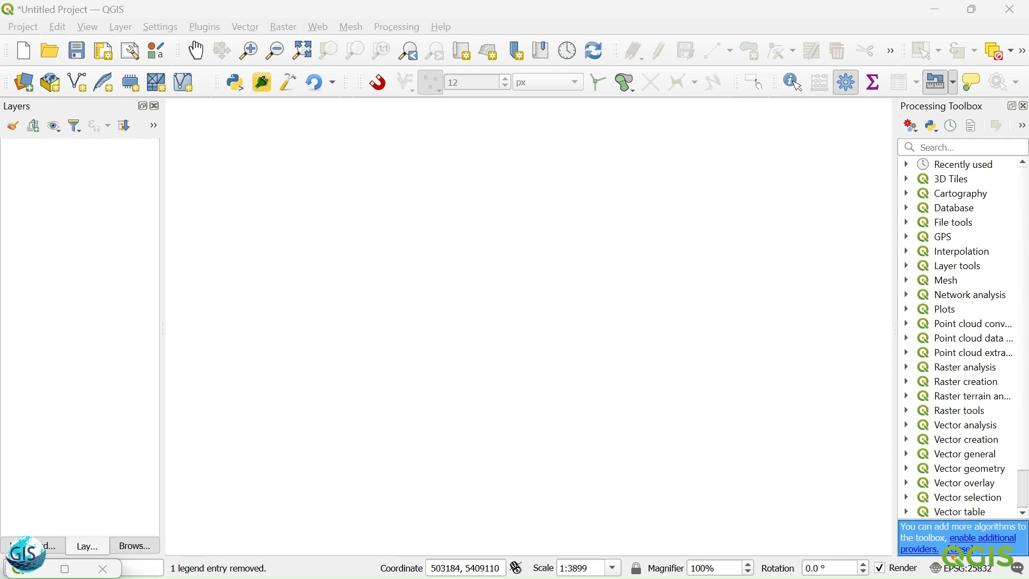
# - Open the Layout Generator plugin and choose buildings.shp from the geodata folder as the buildings input
pyautogui.click(261, 82)
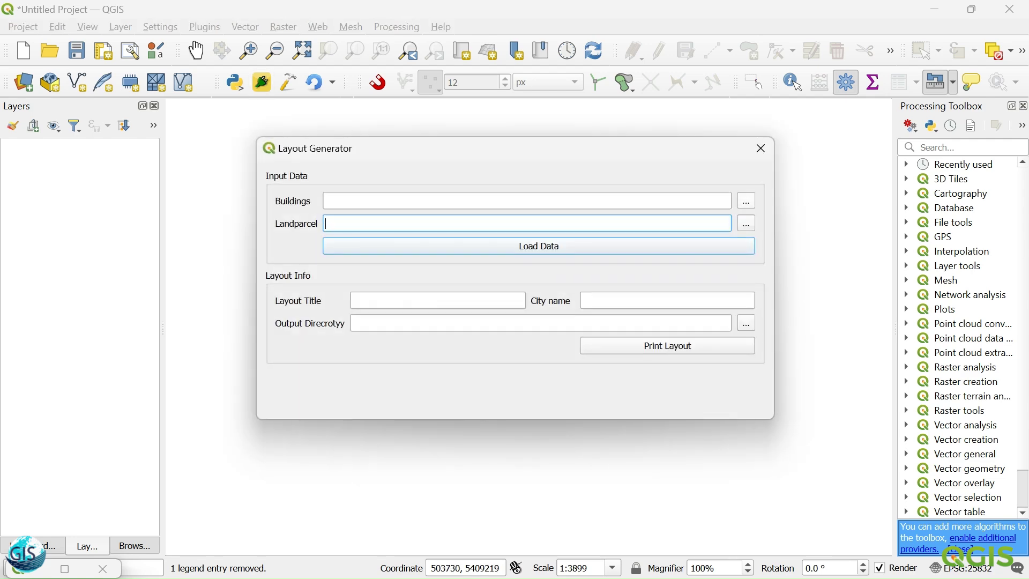
pyautogui.click(745, 201)
pyautogui.moveTo(448, 92); pyautogui.dragTo(355, 37)
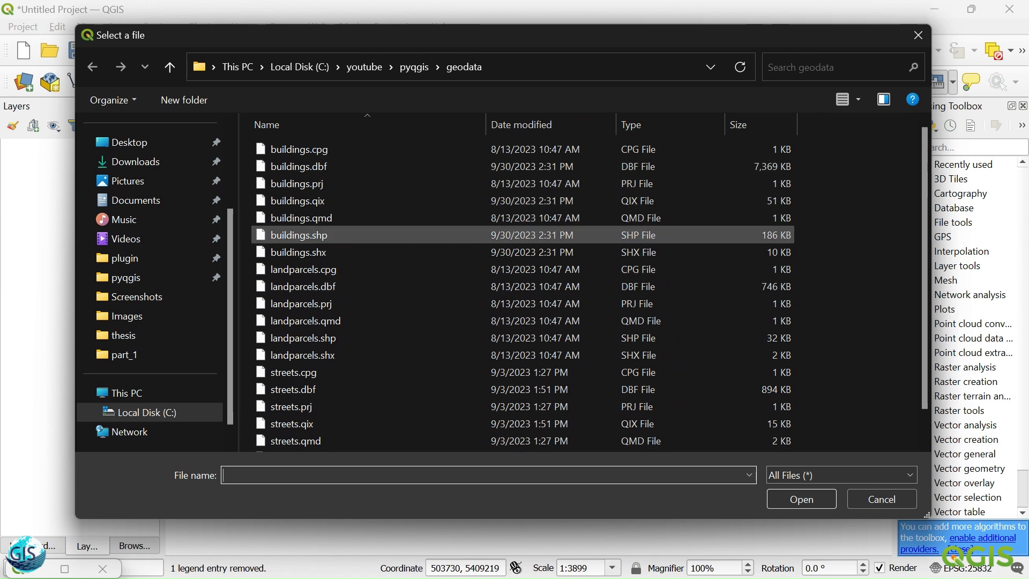
pyautogui.click(322, 235)
pyautogui.click(801, 499)
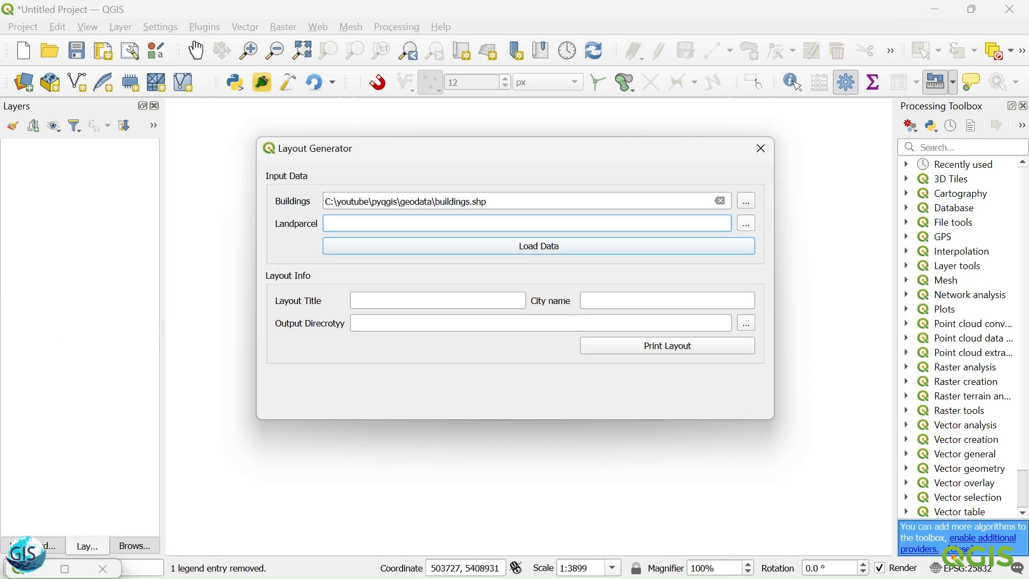
# - Choose landparcels.shp as the land parcel input, load both layers into the project and close the Layout Generator
pyautogui.click(746, 223)
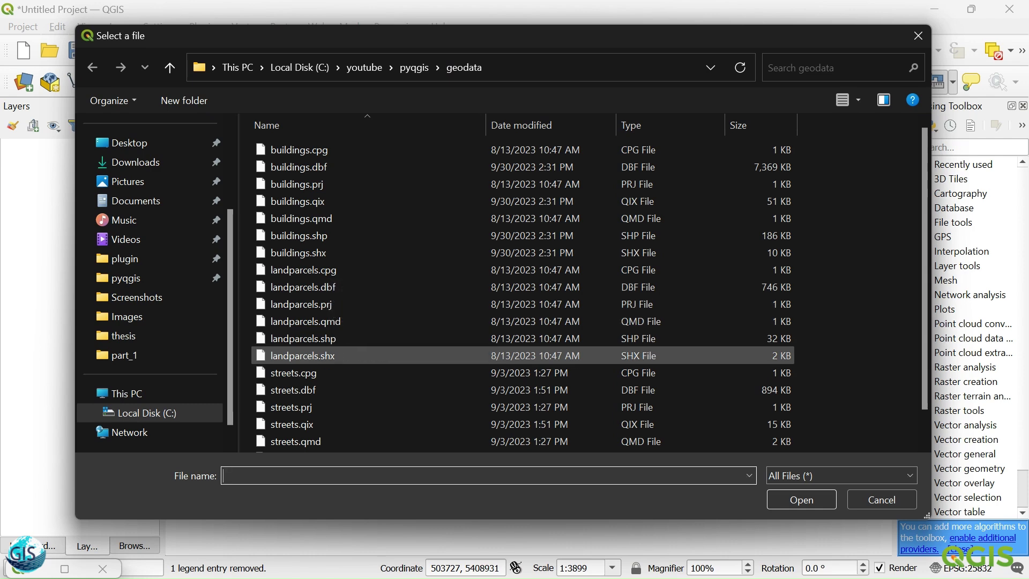
pyautogui.click(303, 339)
pyautogui.click(801, 500)
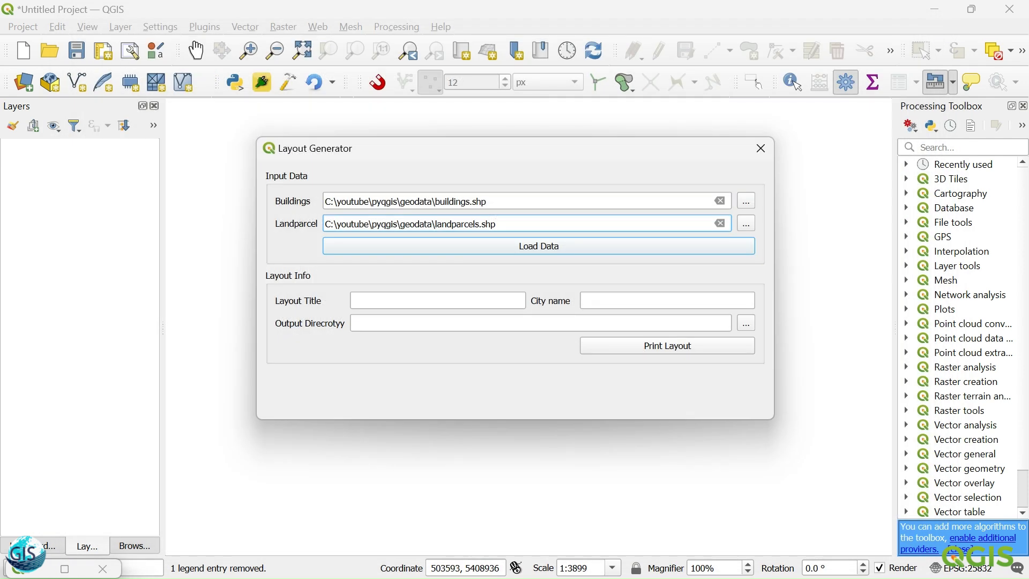
pyautogui.click(538, 246)
pyautogui.click(761, 149)
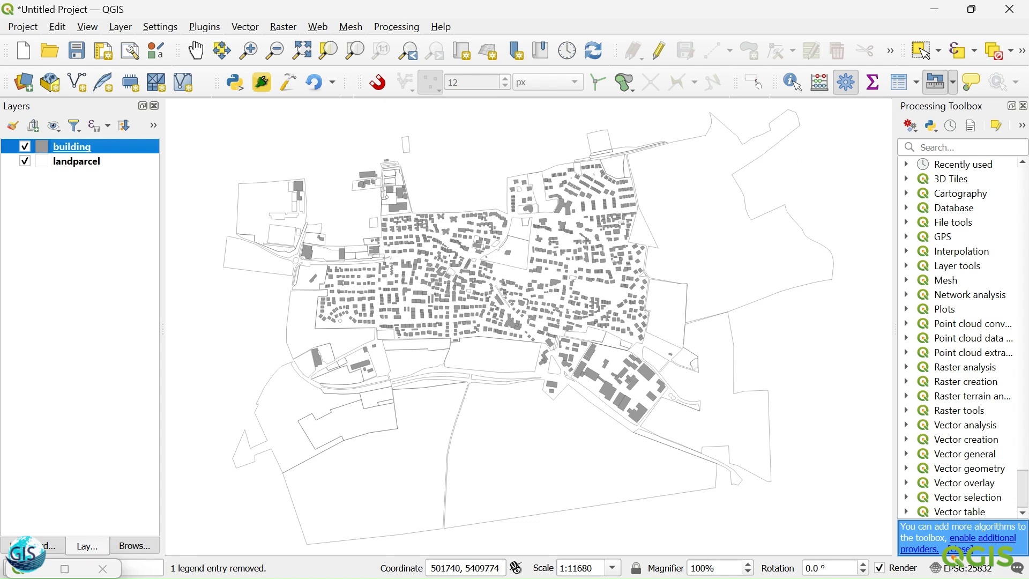
# - Add the OpenStreetMap XYZ tile layer to the project and place it below the building and landparcel layers
pyautogui.click(135, 545)
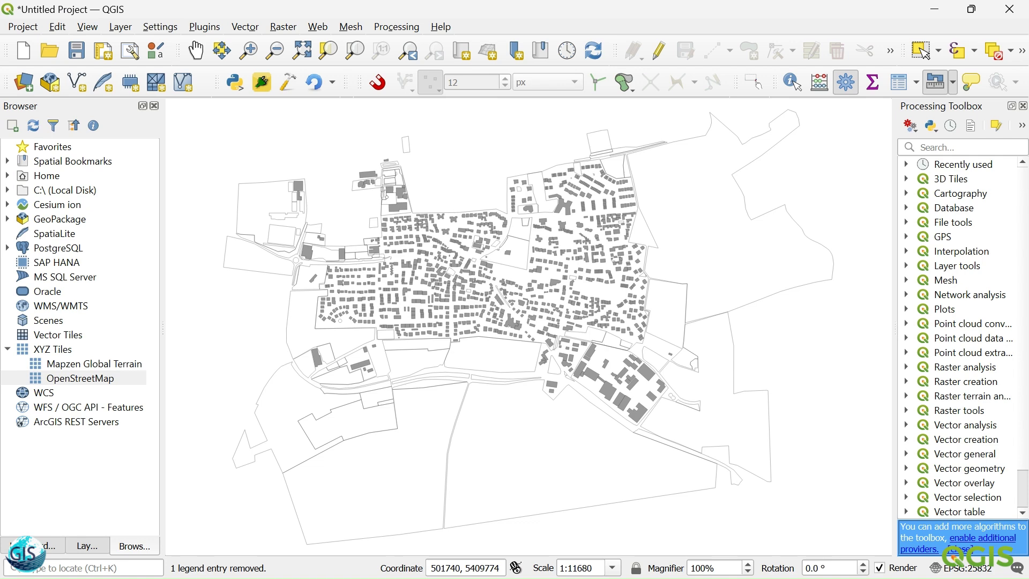
pyautogui.doubleClick(81, 378)
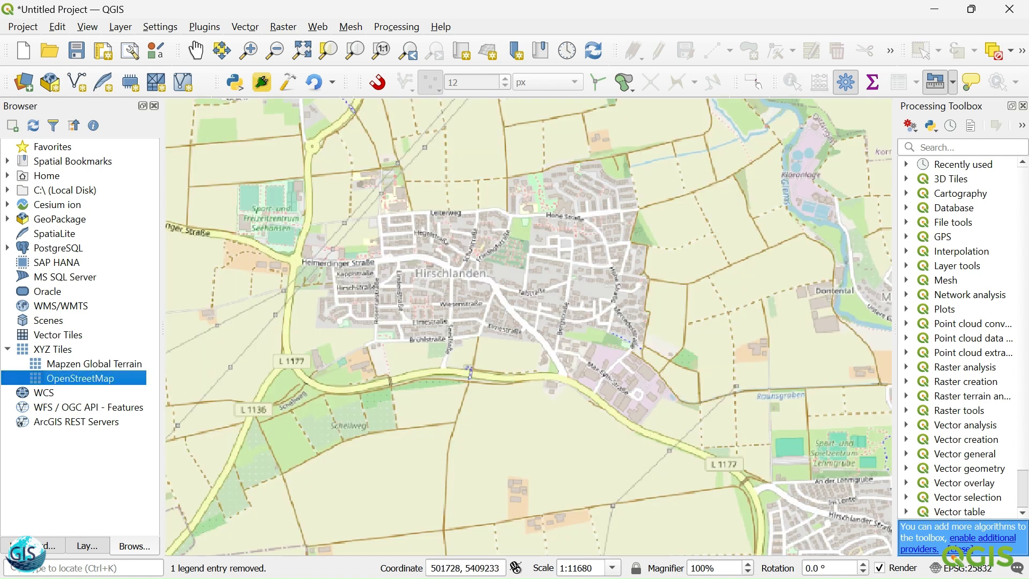
pyautogui.click(38, 546)
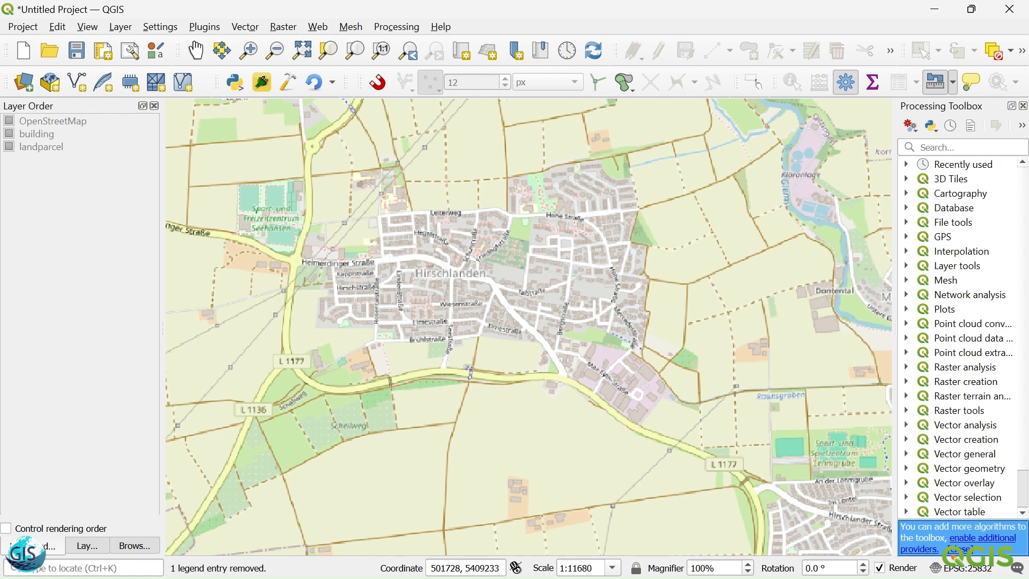
pyautogui.click(87, 546)
pyautogui.moveTo(89, 146)
pyautogui.mouseDown()
pyautogui.moveTo(80, 203)
pyautogui.moveTo(80, 183)
pyautogui.mouseUp()
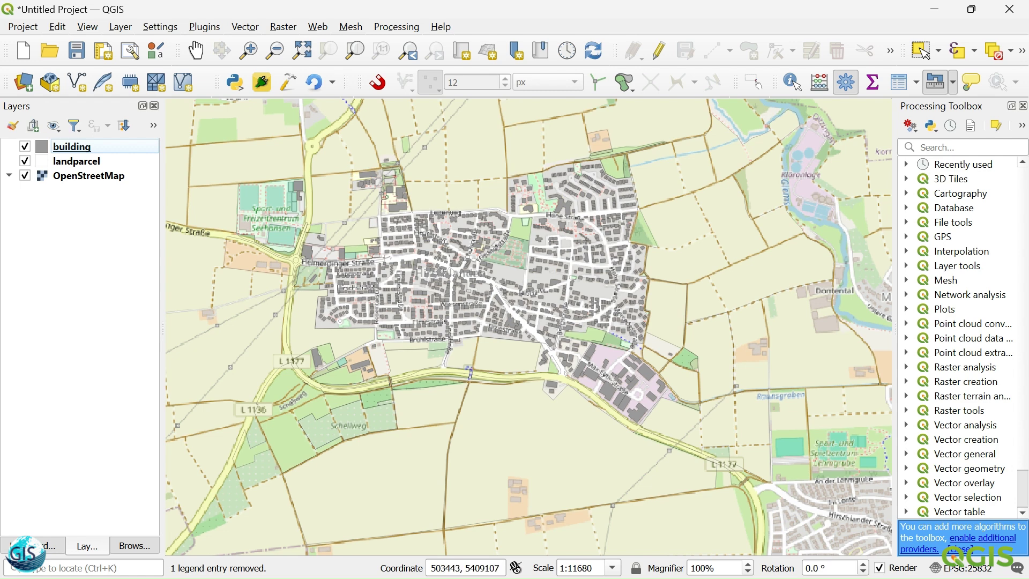
# - Examine how the buildings and parcels overlie the basemap, down to the industrial area around Max-Eyth-Straße
pyautogui.scroll(1, 607, 327)
pyautogui.moveTo(653, 282); pyautogui.dragTo(582, 255)
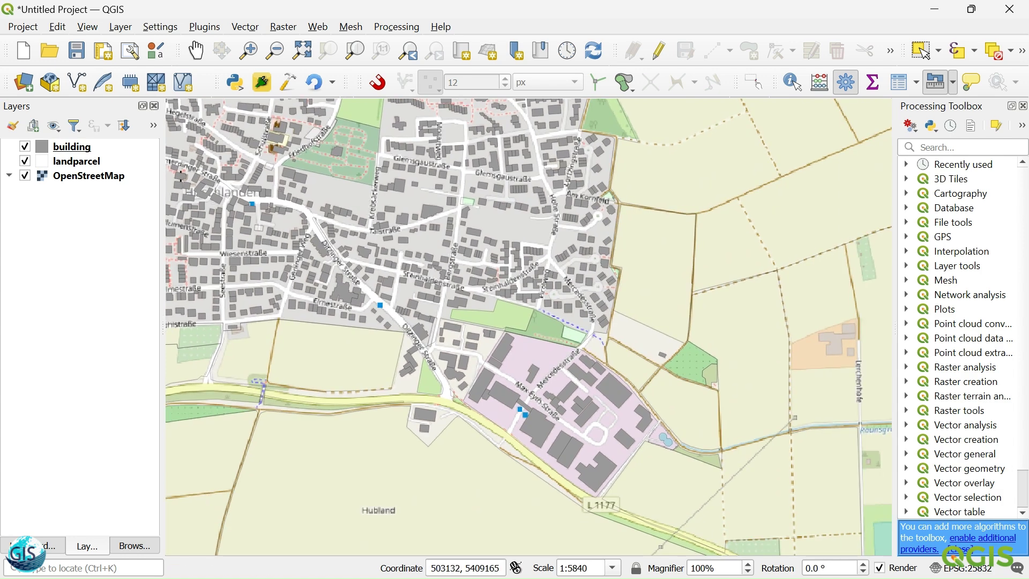
pyautogui.scroll(-1, 558, 329)
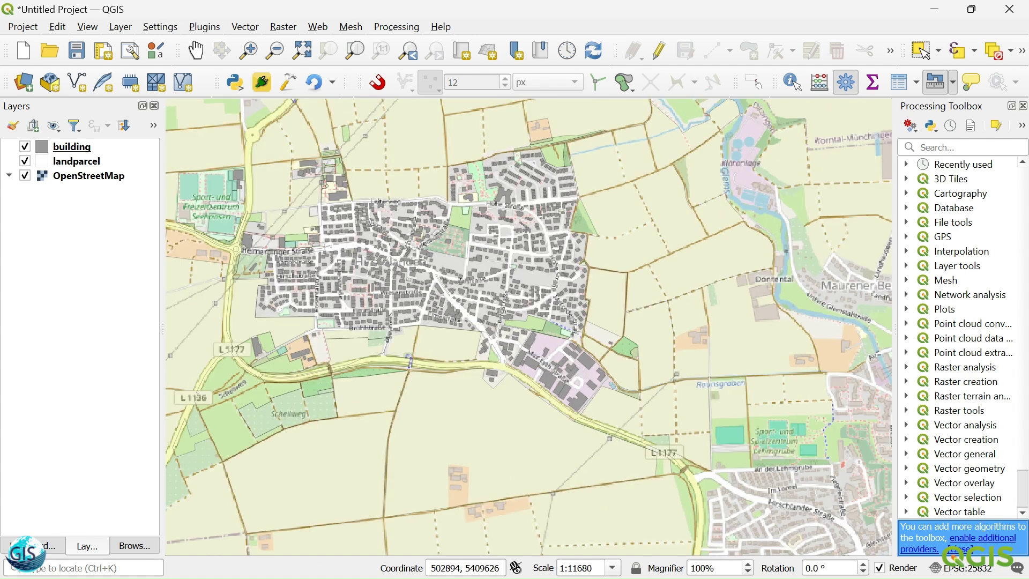
pyautogui.moveTo(477, 156); pyautogui.dragTo(537, 213)
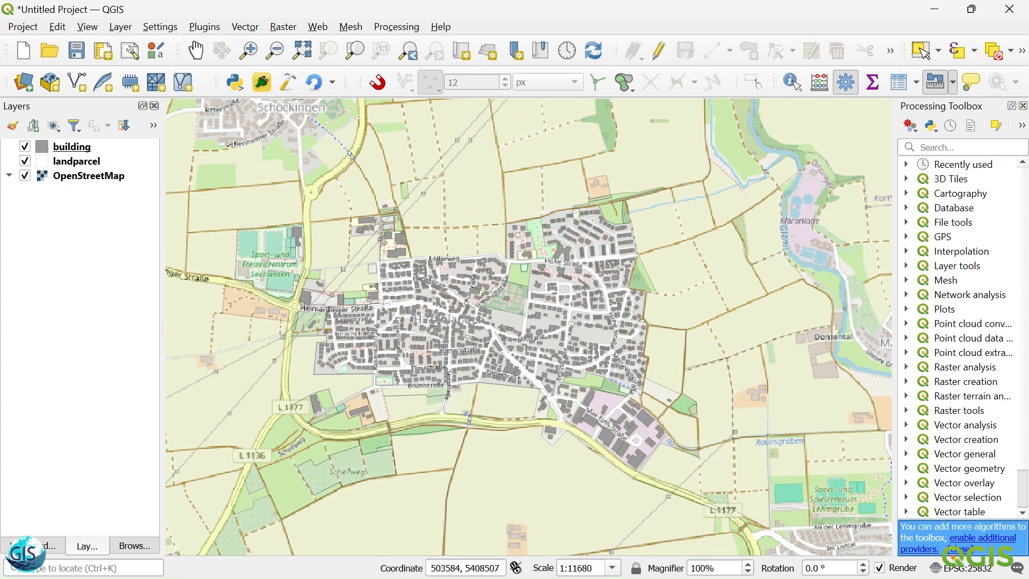
pyautogui.moveTo(574, 340); pyautogui.dragTo(558, 311)
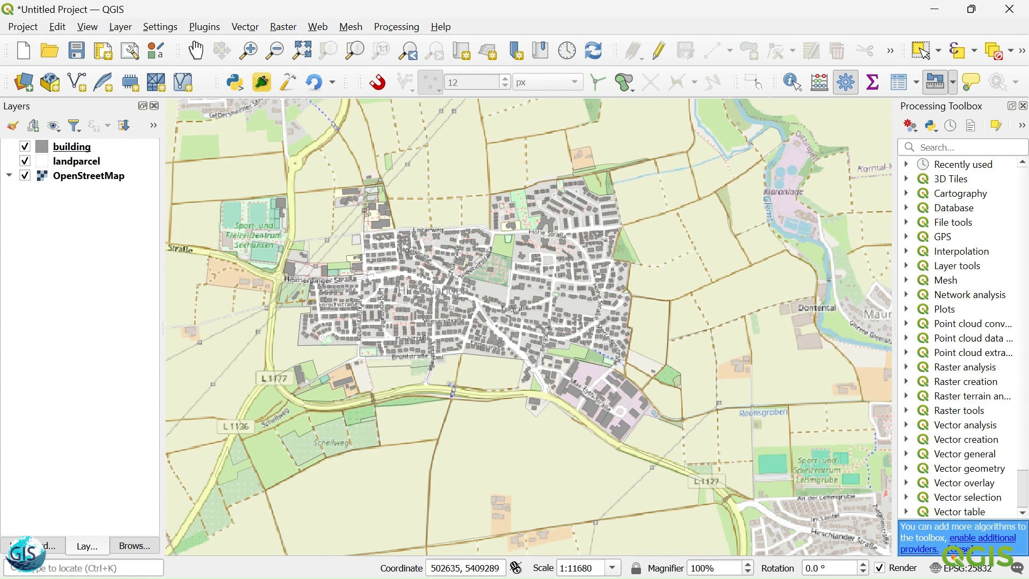
pyautogui.scroll(1, 621, 337)
pyautogui.moveTo(621, 337); pyautogui.dragTo(591, 266)
pyautogui.moveTo(671, 282); pyautogui.dragTo(653, 272)
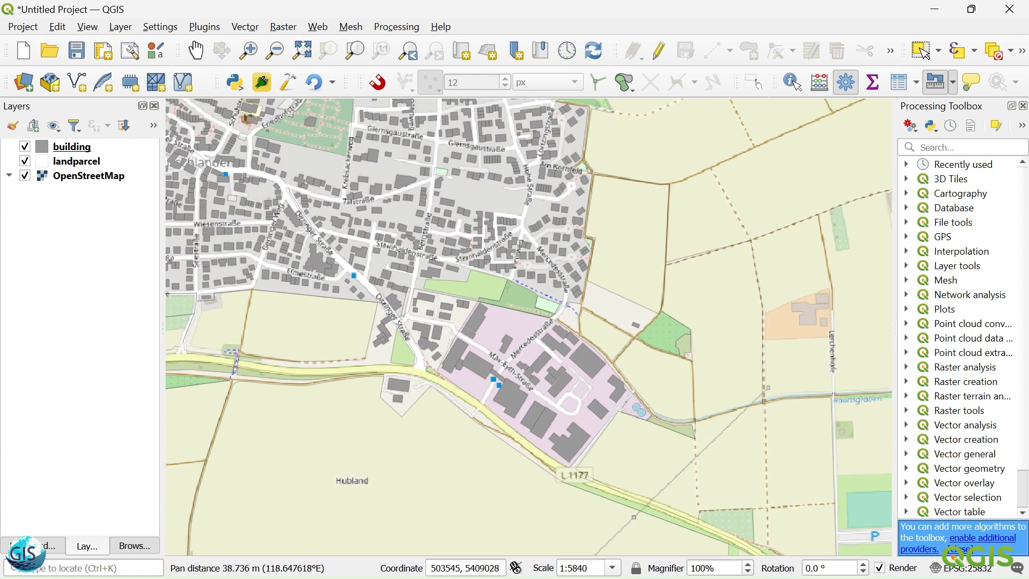
pyautogui.scroll(1, 577, 336)
pyautogui.moveTo(463, 293); pyautogui.dragTo(486, 287)
pyautogui.moveTo(589, 334); pyautogui.dragTo(654, 309)
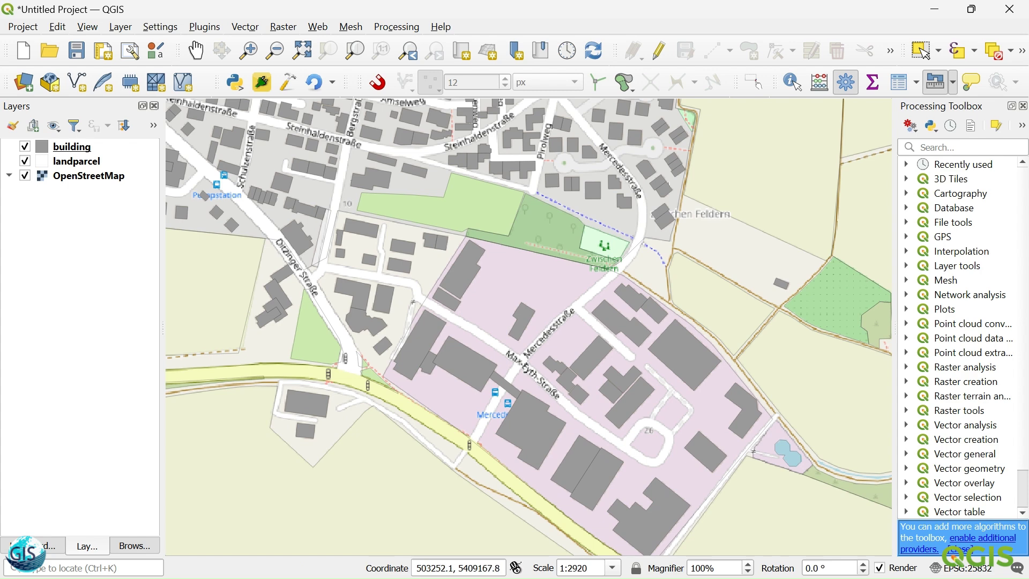
# - Measure the area of a large four-sided polygon covering the industrial area around Max-Eyth-Straße and the green strip north of it
pyautogui.hotkey('ctrl', 'shift', 'j')
pyautogui.click(345, 161)
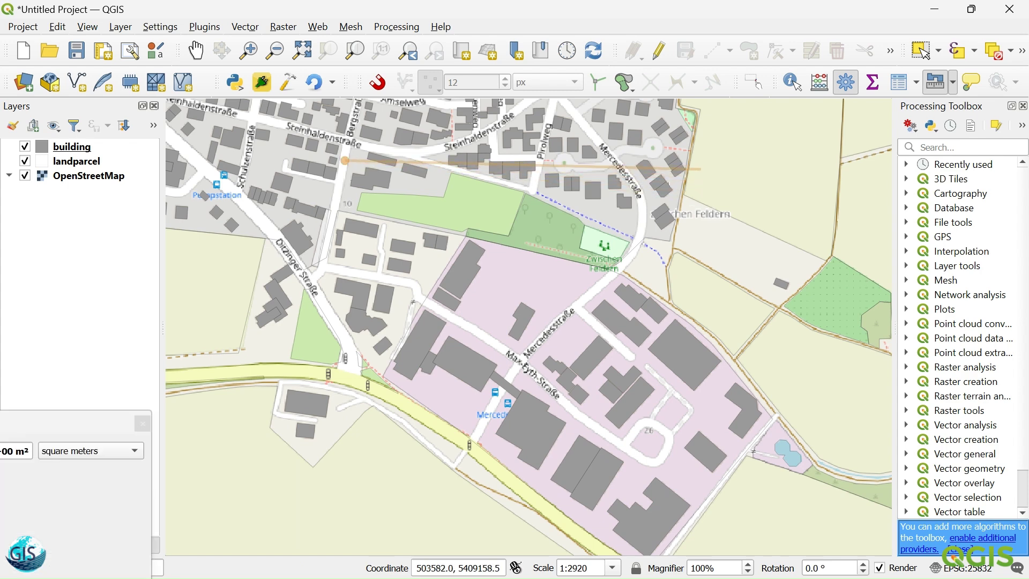
pyautogui.click(697, 170)
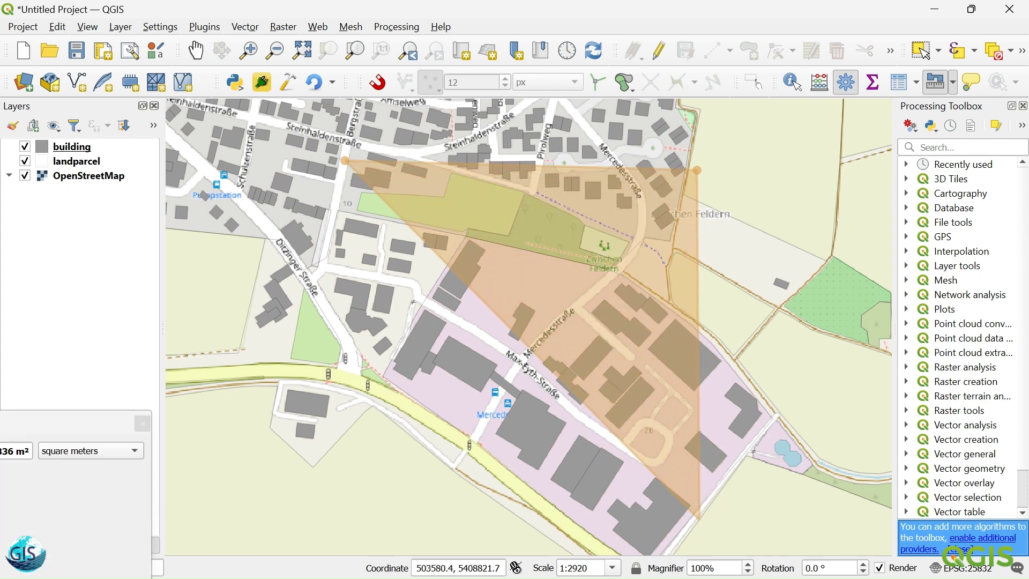
pyautogui.click(690, 512)
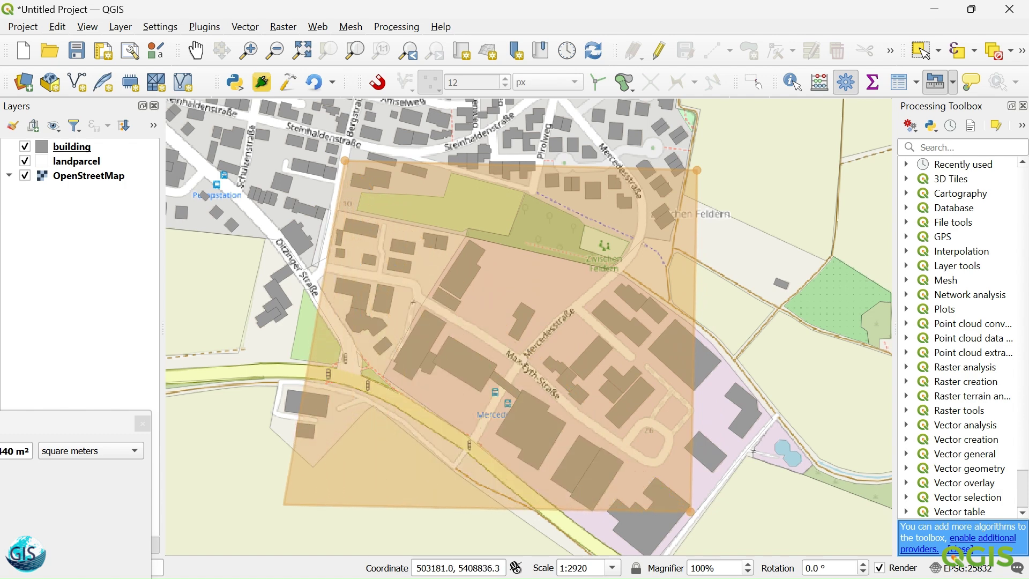
pyautogui.click(284, 505)
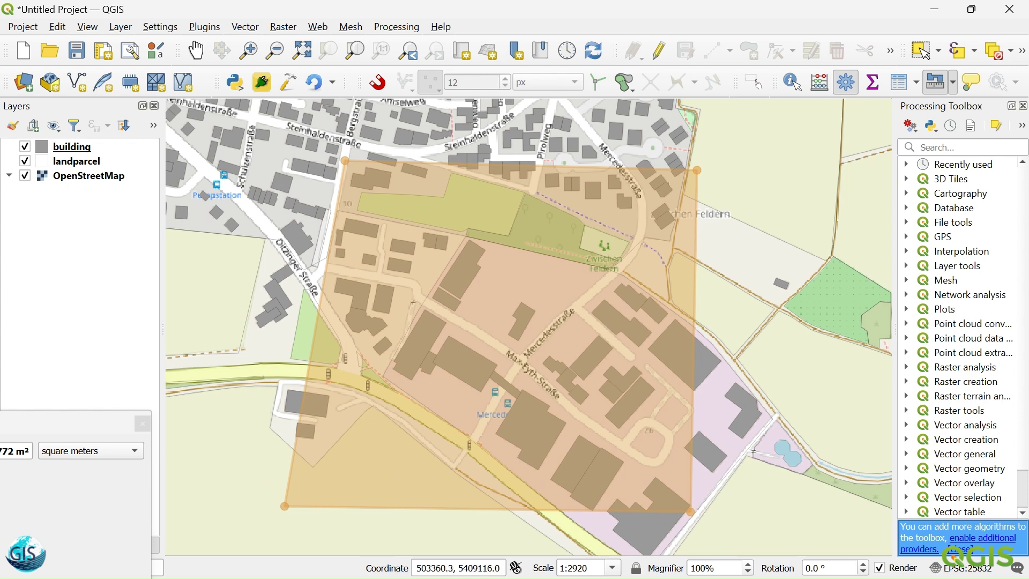
# - Measure a triangular area between three buildings around the industrial area, then clear the measurement
pyautogui.click(368, 175)
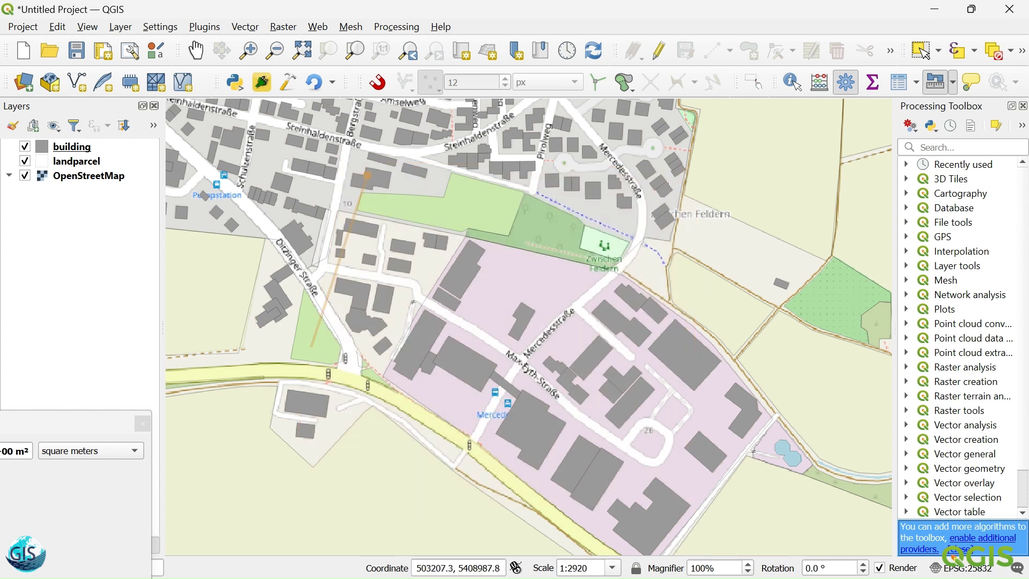
pyautogui.click(304, 404)
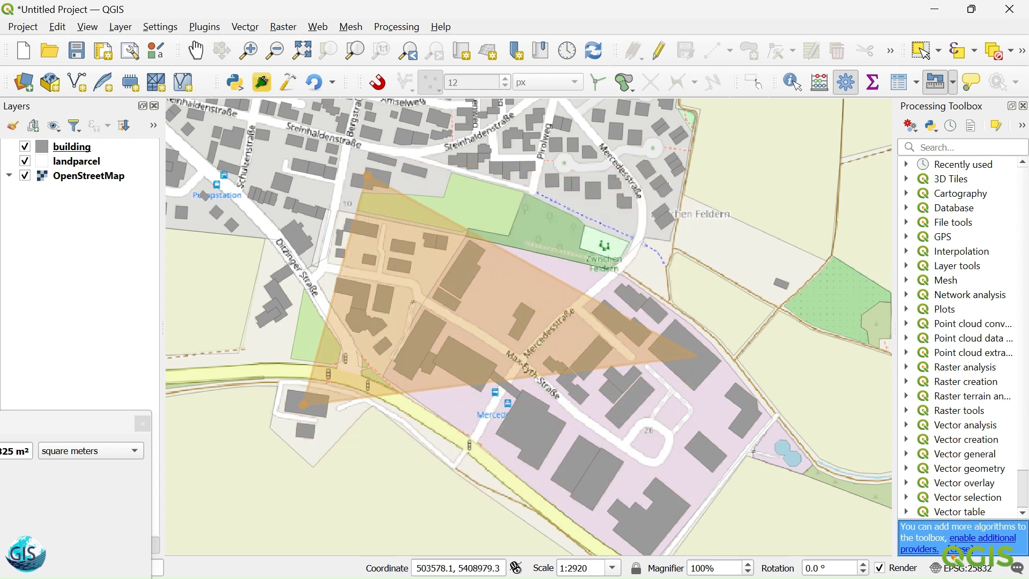
pyautogui.rightClick(699, 351)
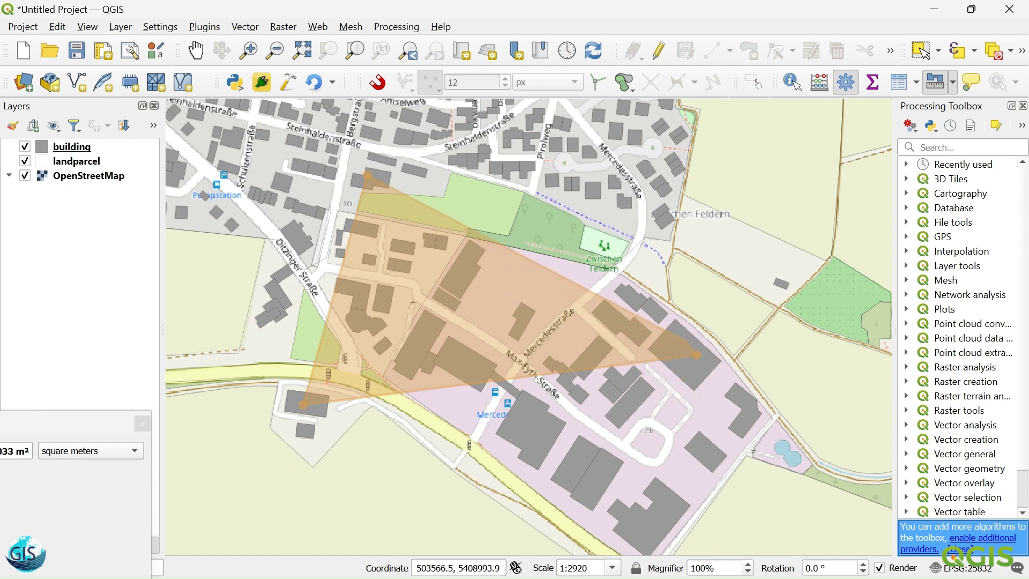
pyautogui.press('Escape')
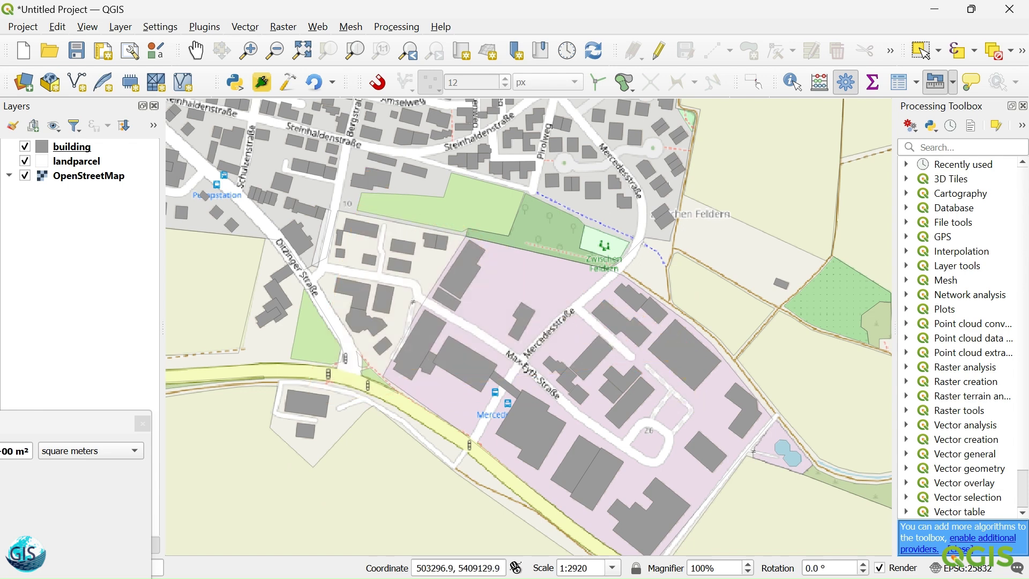
# - Measure the four-sided area spanned by four buildings at the edges of the industrial area, then clear it
pyautogui.click(373, 180)
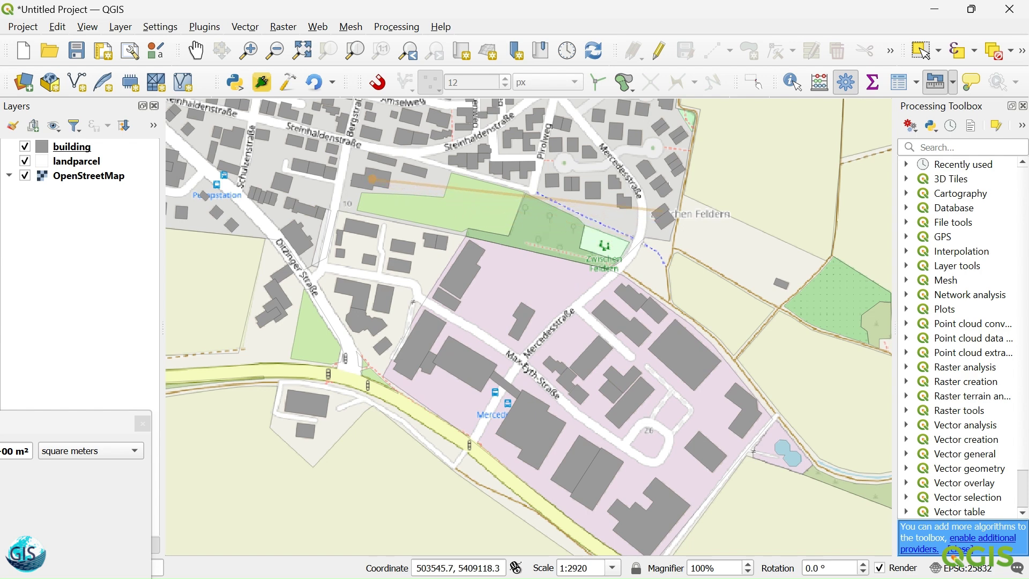
pyautogui.click(663, 212)
pyautogui.click(683, 358)
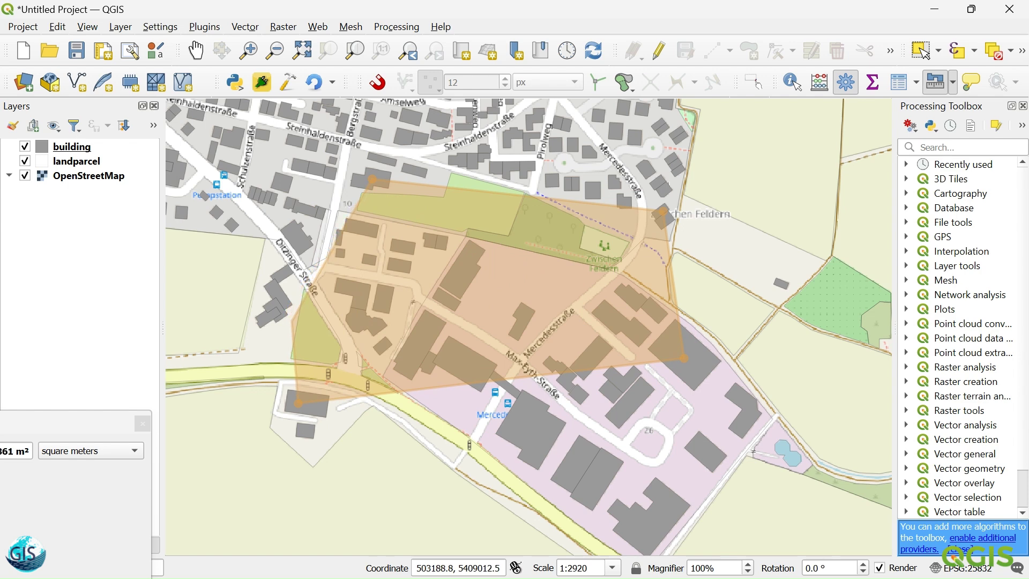
pyautogui.click(298, 402)
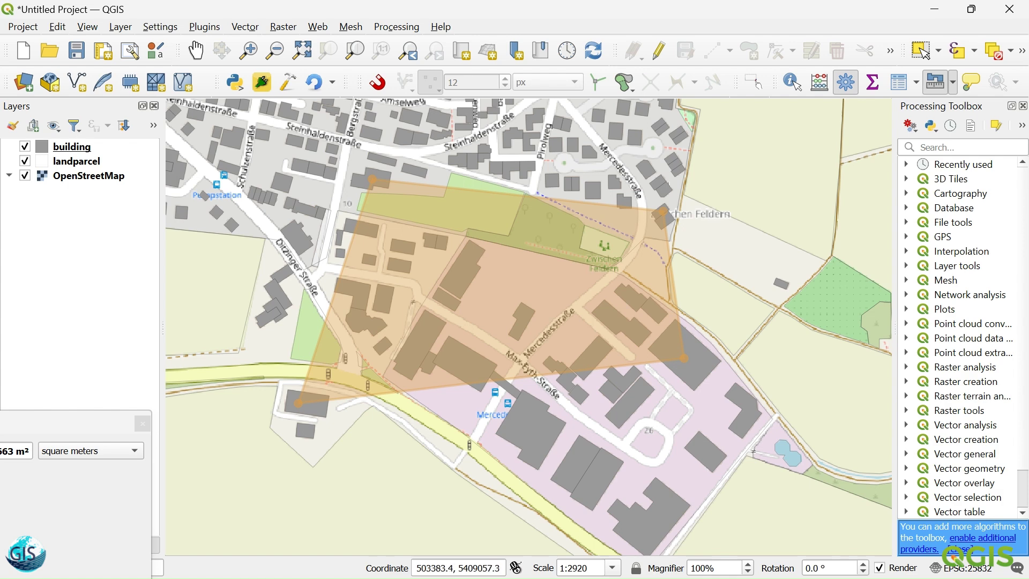
pyautogui.scroll(-1, 496, 275)
pyautogui.scroll(1, 500, 275)
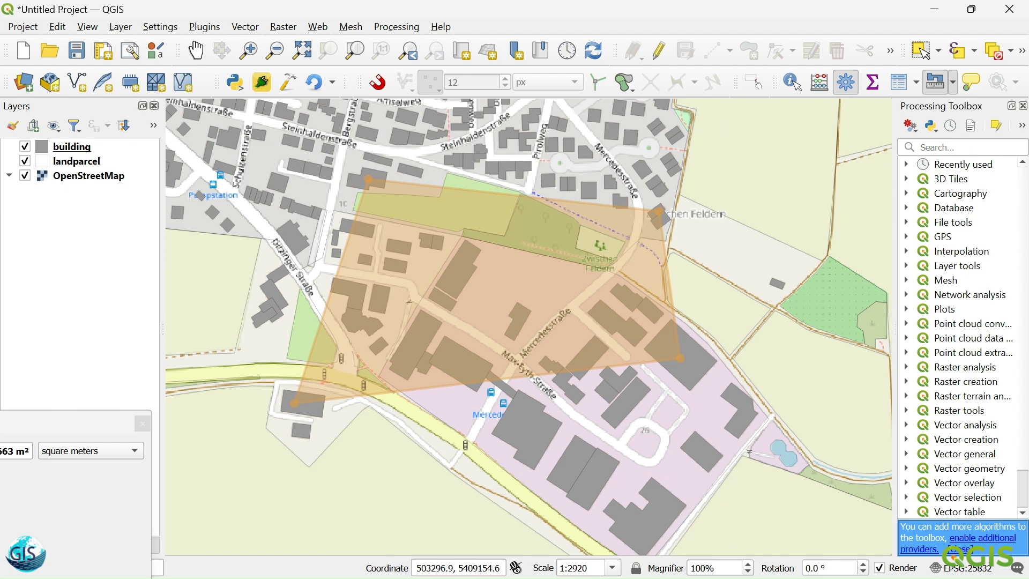
pyautogui.rightClick(293, 156)
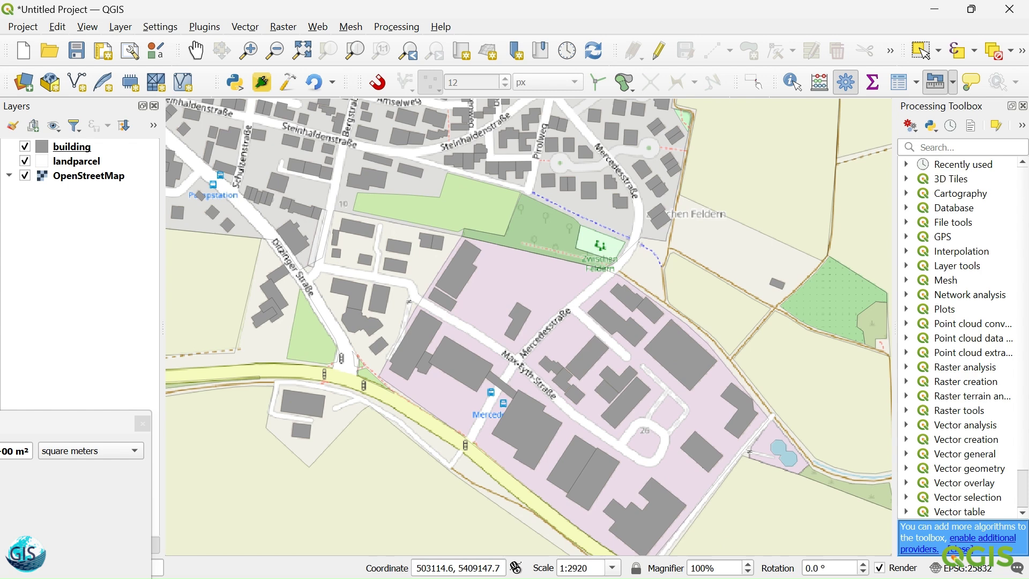
# - Open the Georeferencer and bring its window with hirschladen.jpg to the front
pyautogui.hotkey('alt', 'l')
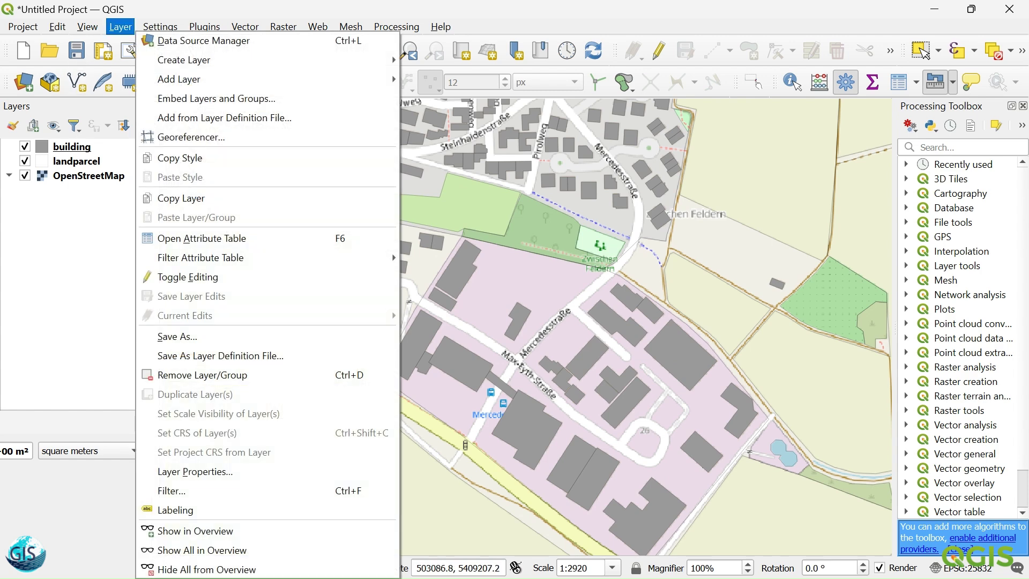
pyautogui.press('Down')
pyautogui.press('Down')
pyautogui.press('Down')
pyautogui.press('Down')
pyautogui.press('Down')
pyautogui.press('Down')
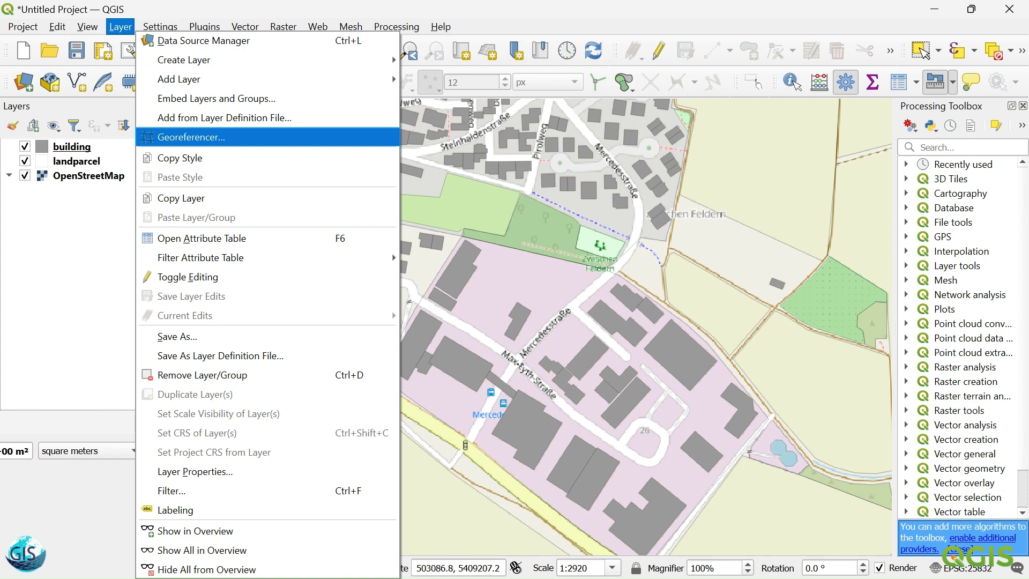
pyautogui.press('Escape')
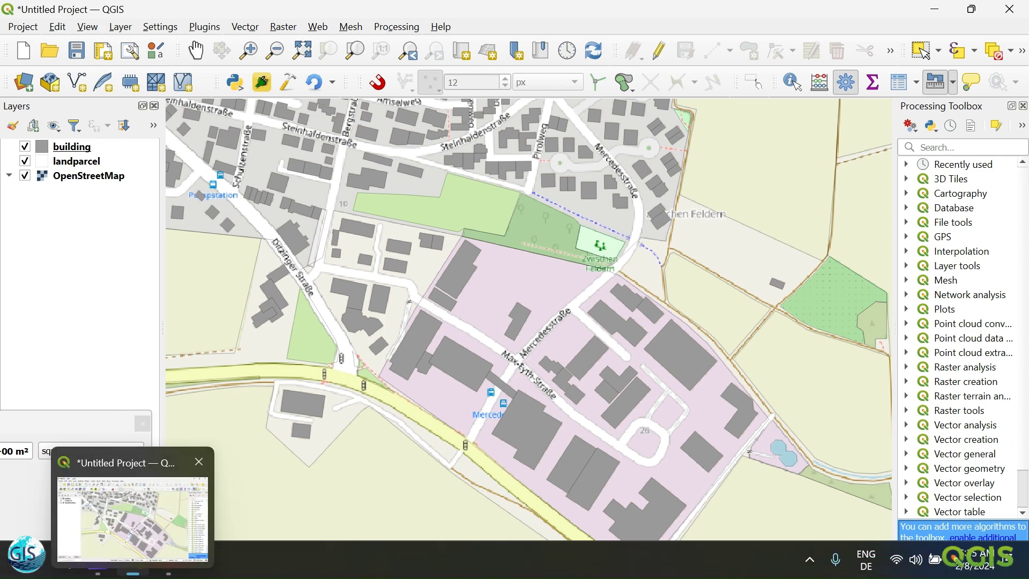
pyautogui.click(133, 560)
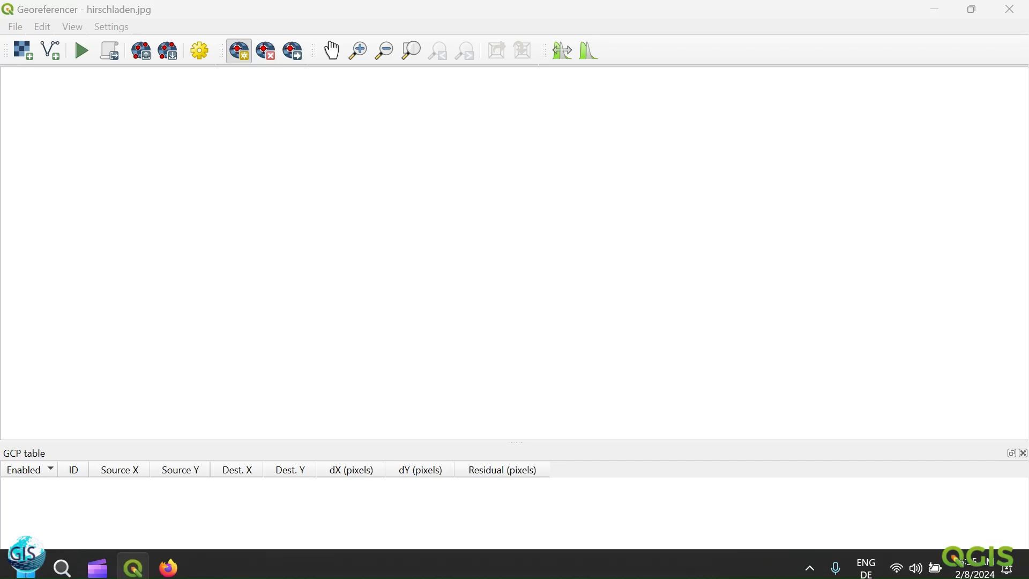
# - Switch to the main project window, restore it from full screen and minimize it to return to the Georeferencer
pyautogui.hotkey('alt', 'Tab')
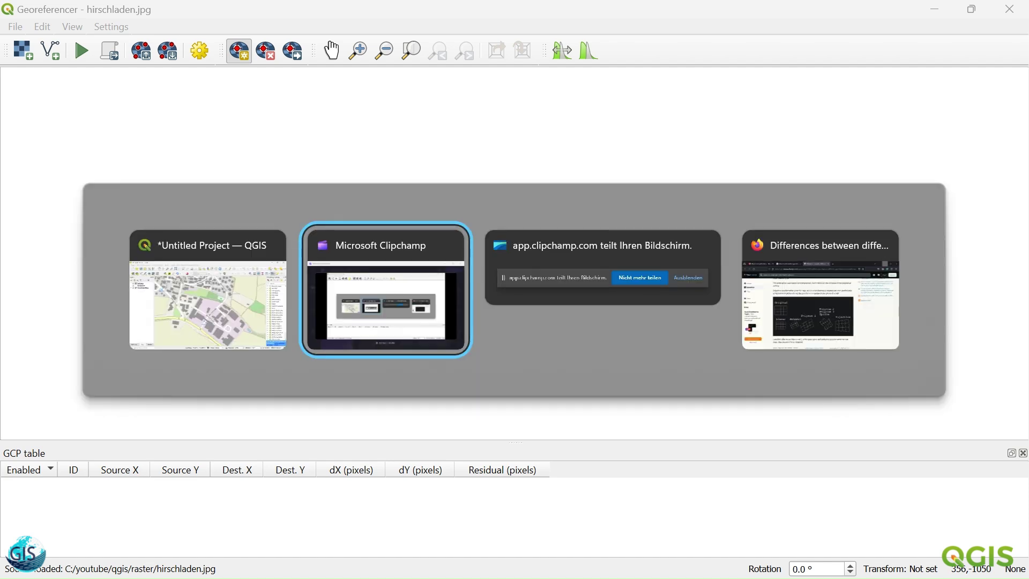
pyautogui.click(208, 305)
pyautogui.moveTo(509, 9); pyautogui.dragTo(448, 107)
pyautogui.click(958, 105)
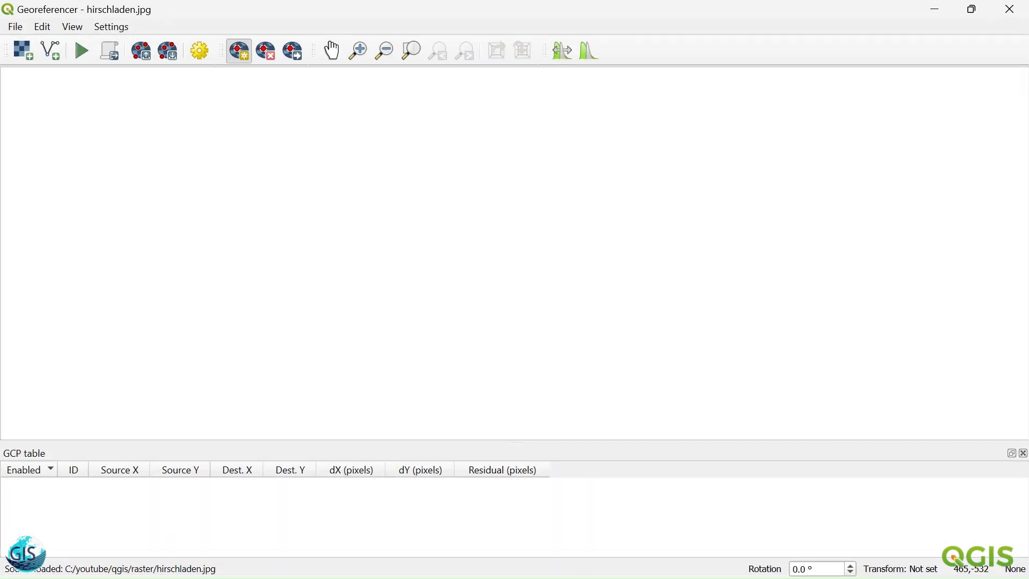
# - Load the raster image hirschladen.jpg into the Georeferencer
pyautogui.click(22, 51)
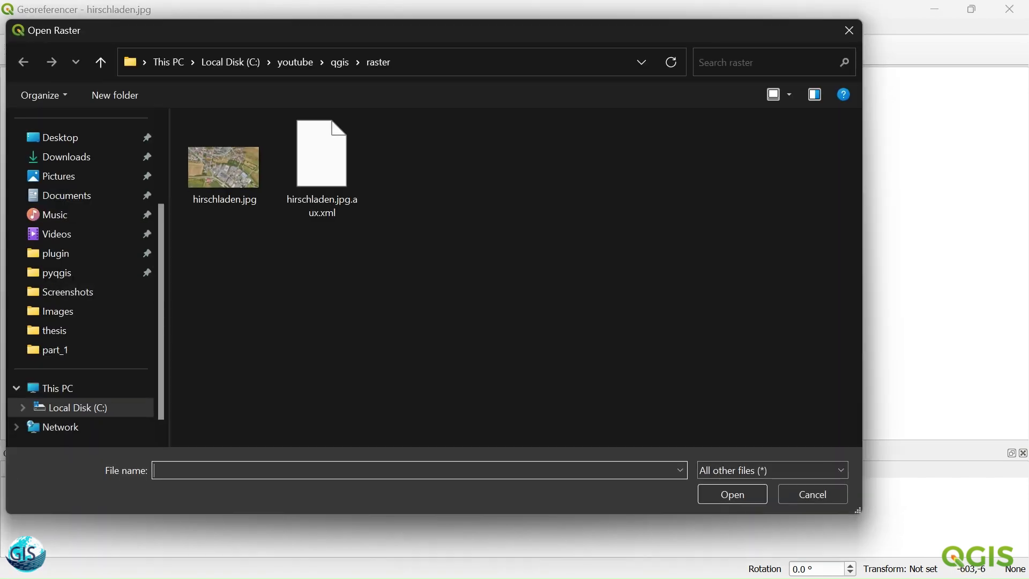
pyautogui.click(224, 166)
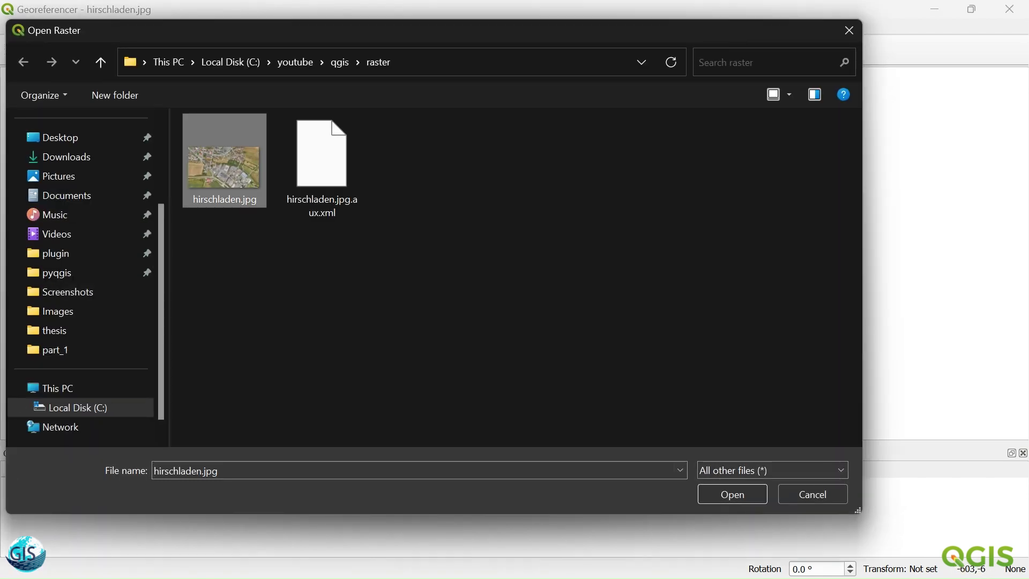
pyautogui.click(732, 495)
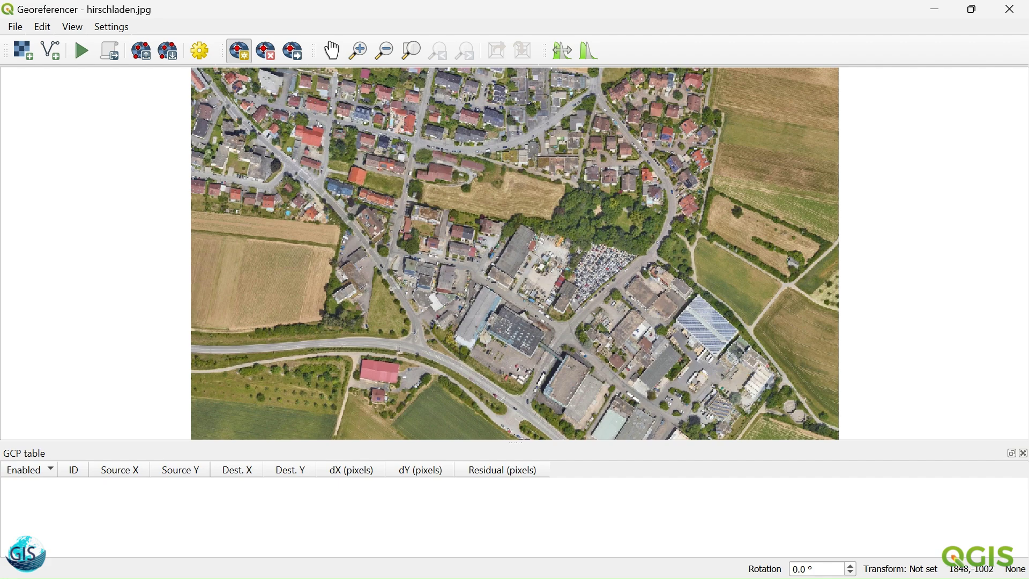
# - Pick the west corner of the large solar-roofed hall for a control point and enable snapping for choosing its map position
pyautogui.scroll(3, 743, 351)
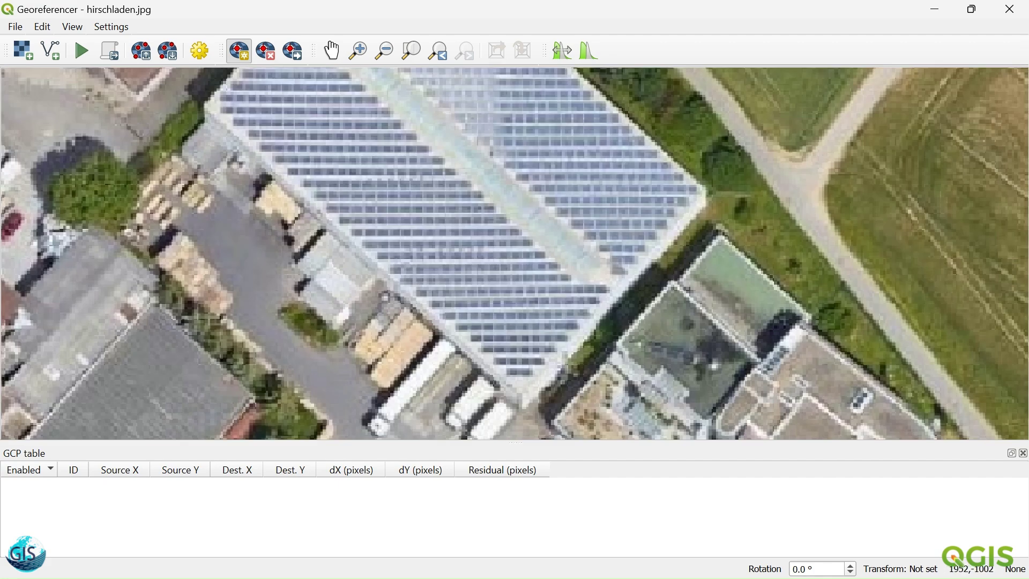
pyautogui.scroll(-2, 708, 268)
pyautogui.scroll(1, 733, 198)
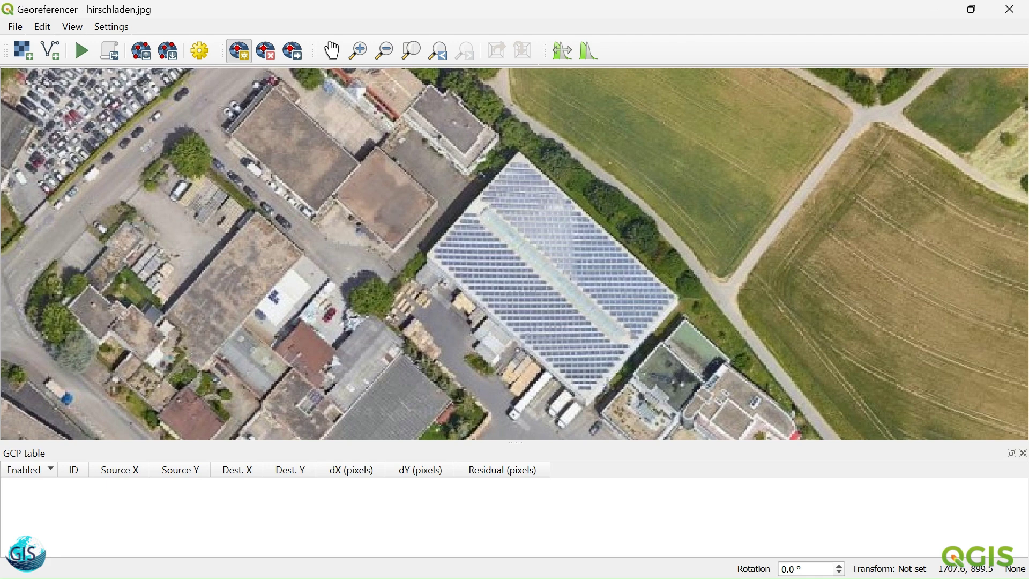
pyautogui.click(429, 256)
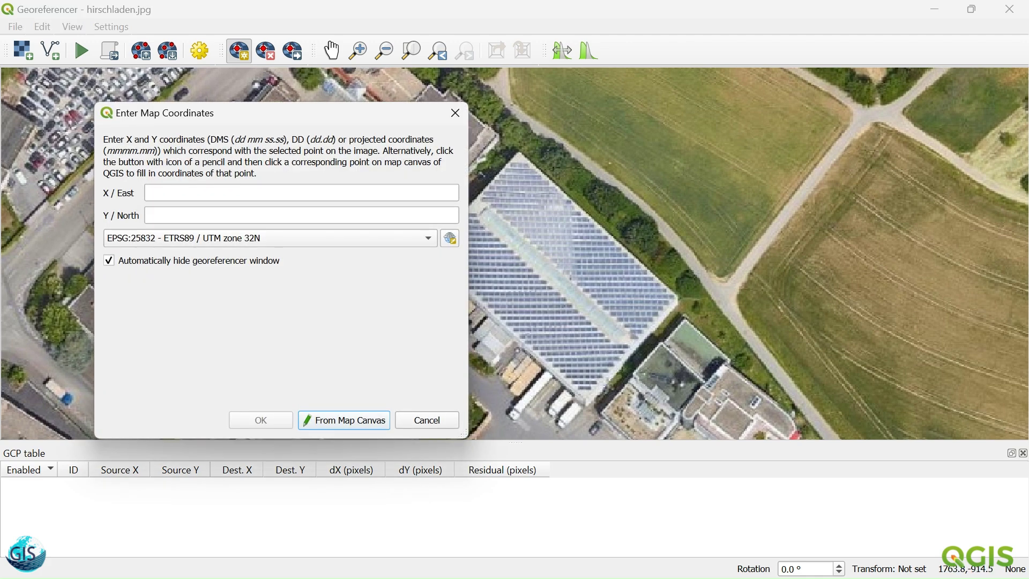
pyautogui.moveTo(295, 107); pyautogui.dragTo(409, 113)
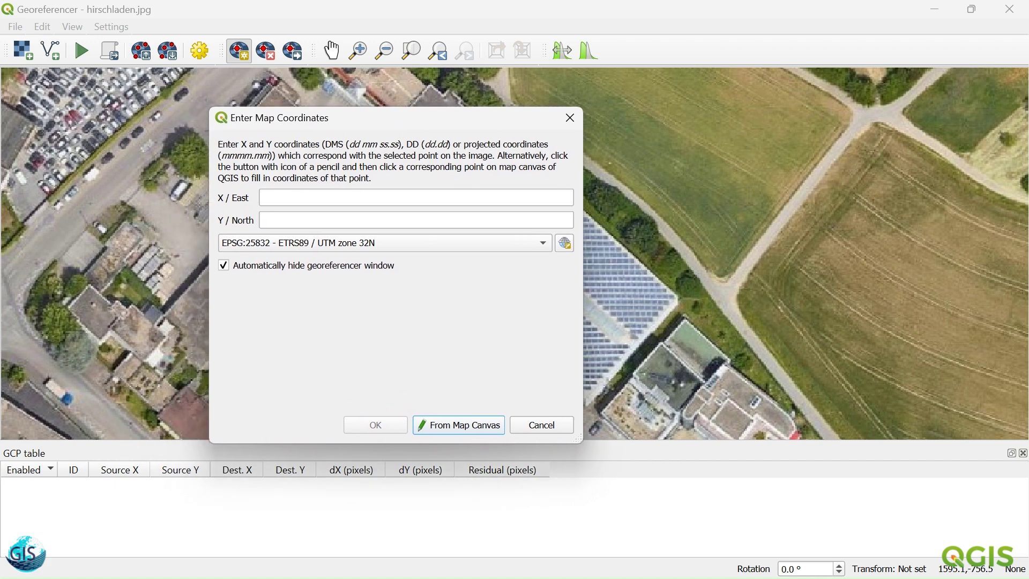
pyautogui.click(458, 425)
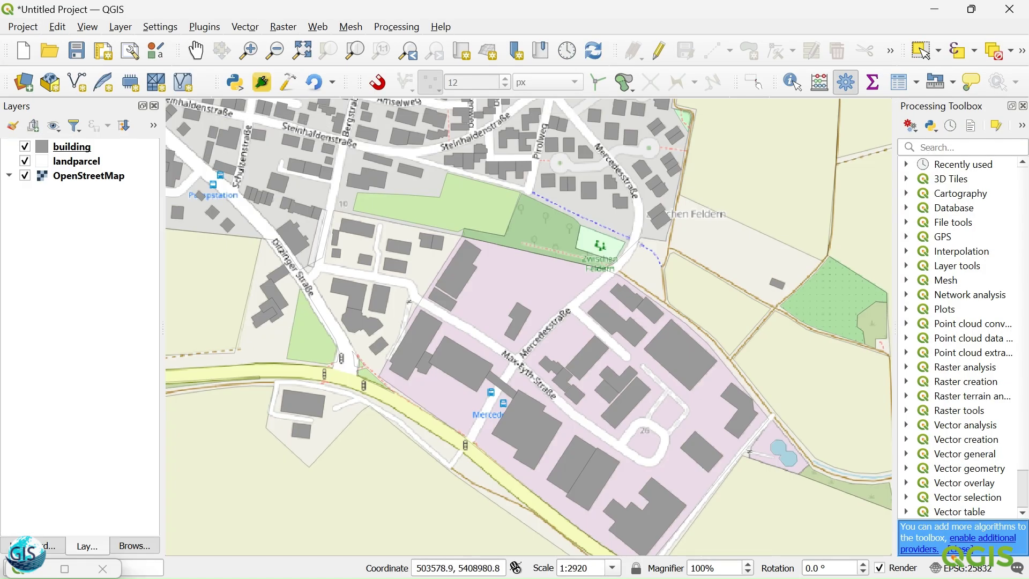
pyautogui.scroll(1, 742, 377)
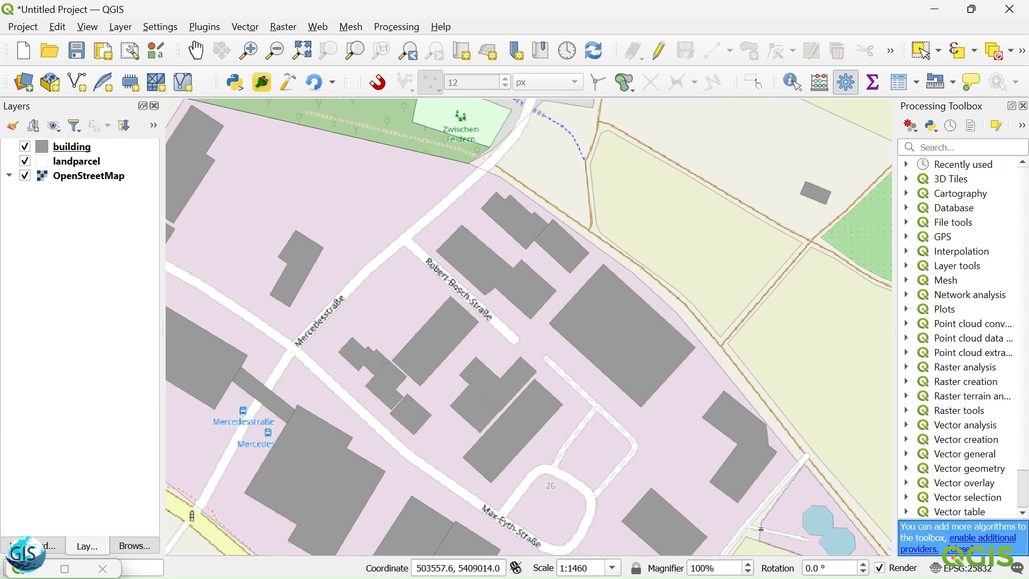
pyautogui.press('s')
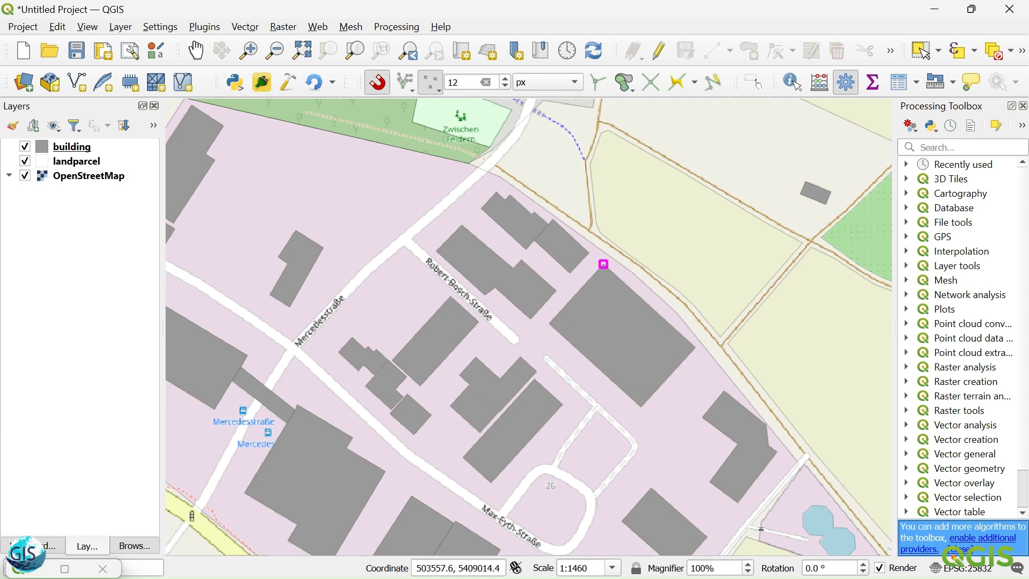
# - Assign the hall's north corner on the map to the west-corner control point, then delete that control point
pyautogui.click(604, 263)
pyautogui.moveTo(377, 125); pyautogui.dragTo(420, 104)
pyautogui.press('Return')
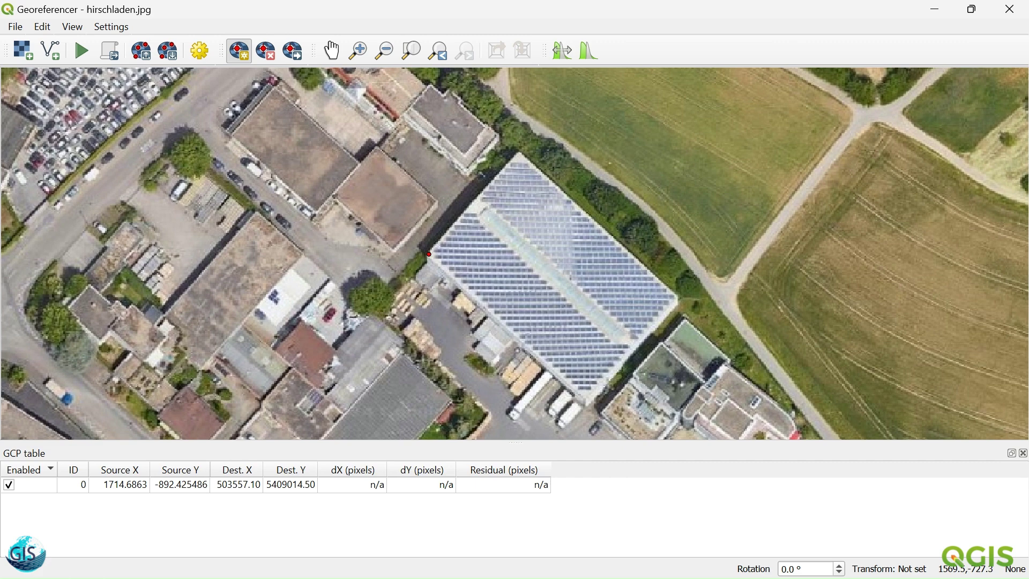
pyautogui.click(265, 51)
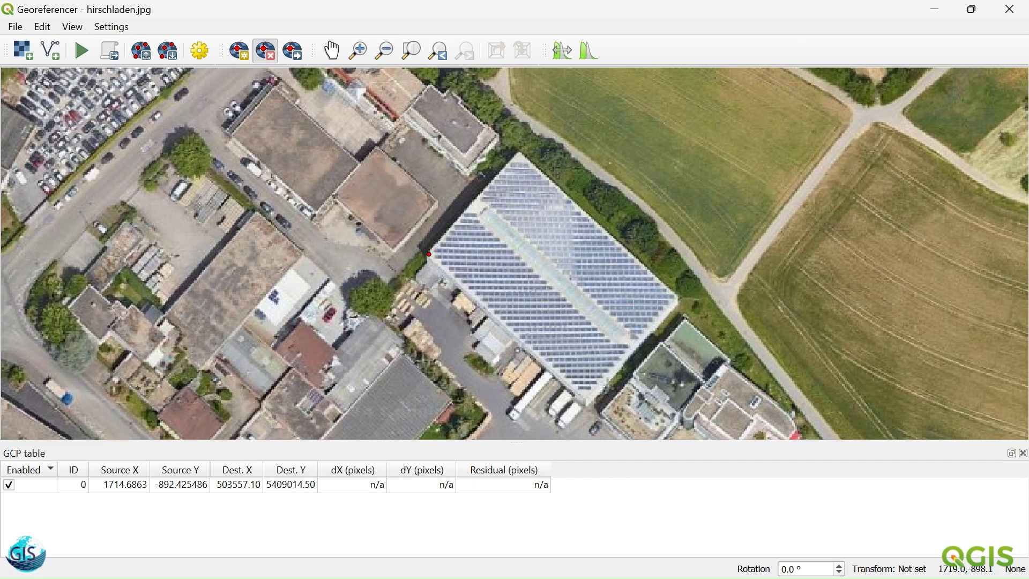
pyautogui.click(430, 254)
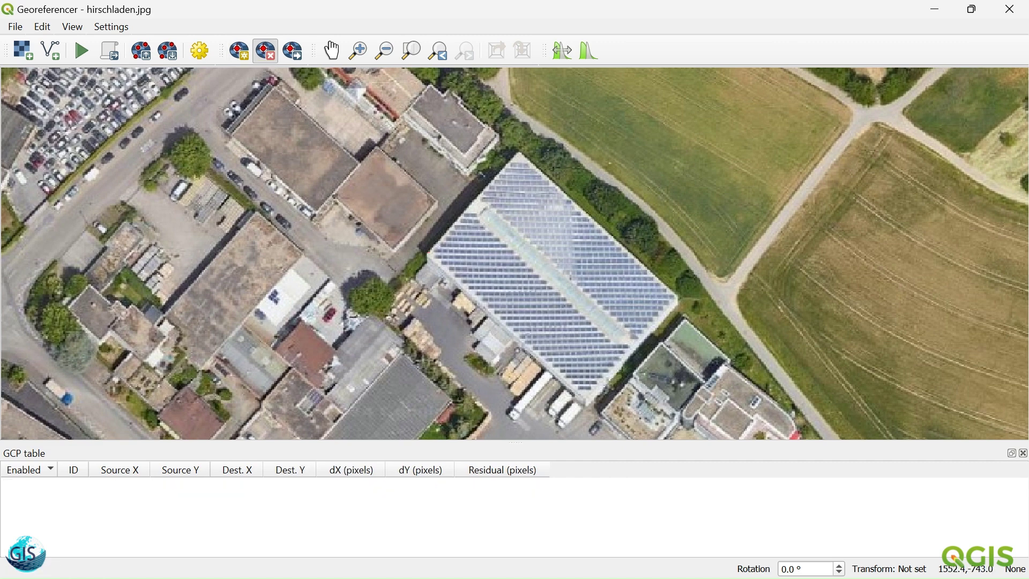
# - Add a control point at the solar-roofed hall's west corner, linked to the same corner of its building footprint on the map
pyautogui.click(239, 50)
pyautogui.click(428, 254)
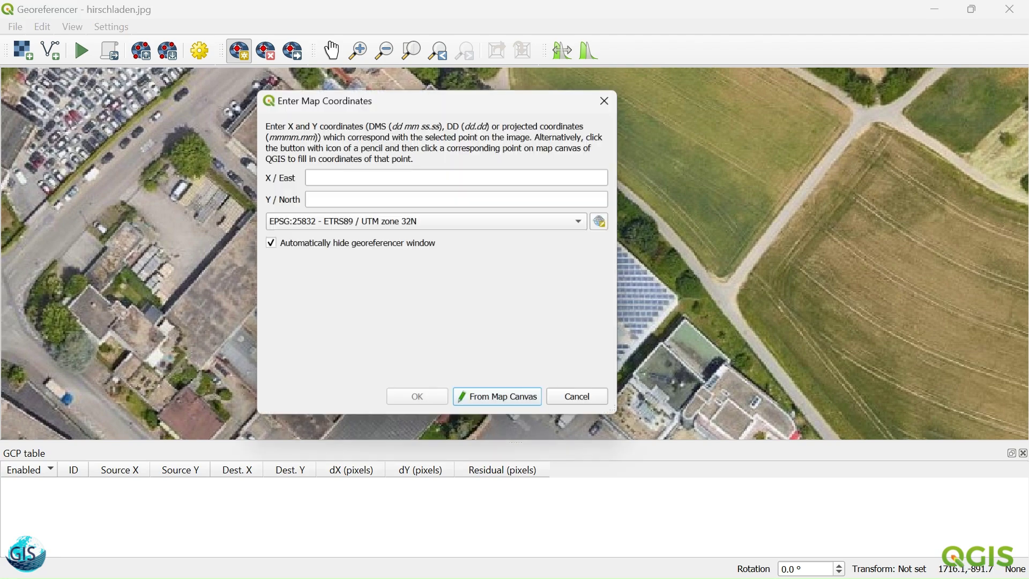
pyautogui.click(502, 403)
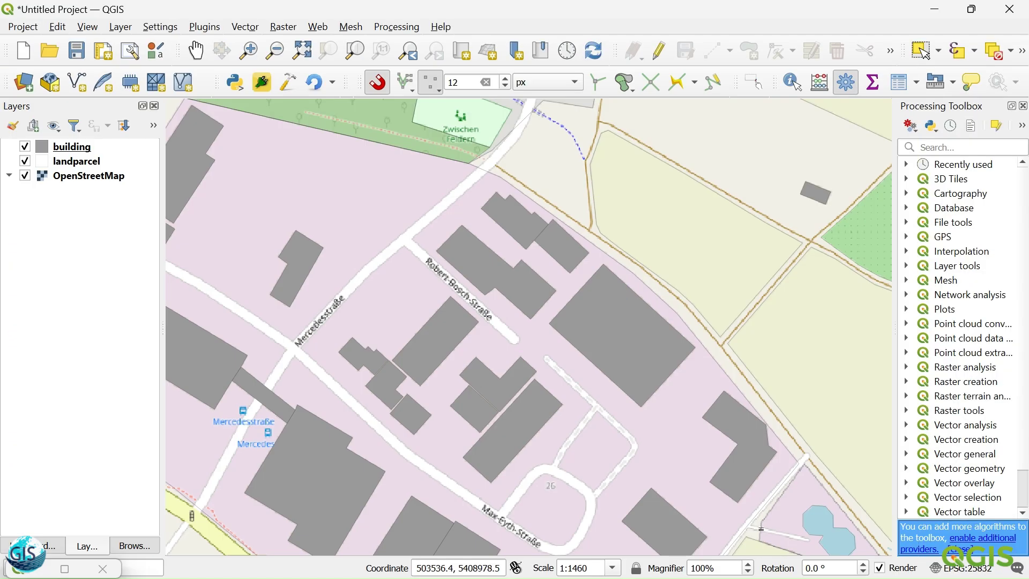
pyautogui.click(484, 324)
pyautogui.press('Return')
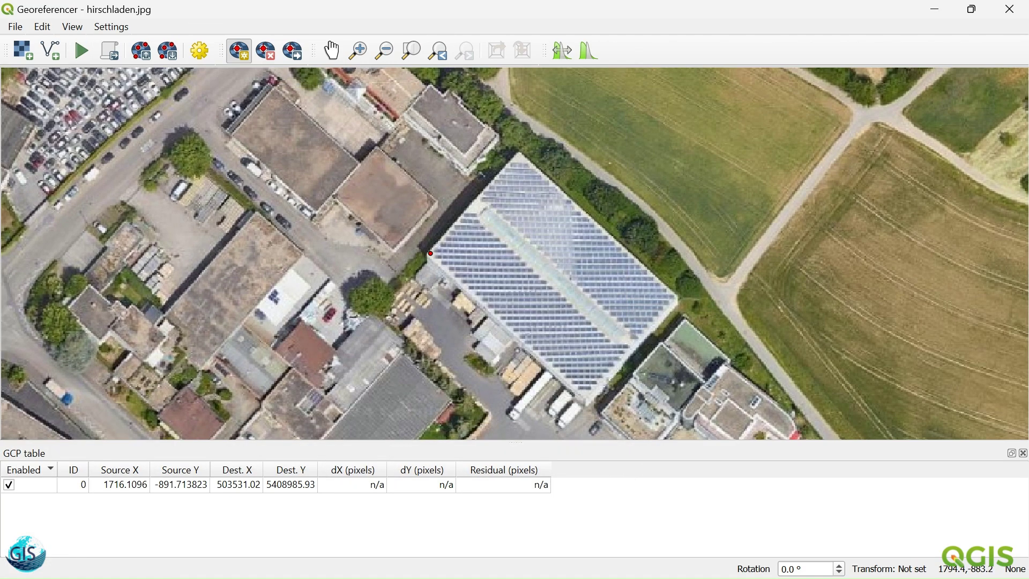
# - Add a control point at the solar-roofed hall's north corner, taking its coordinates from the footprint's north corner on the map
pyautogui.click(518, 153)
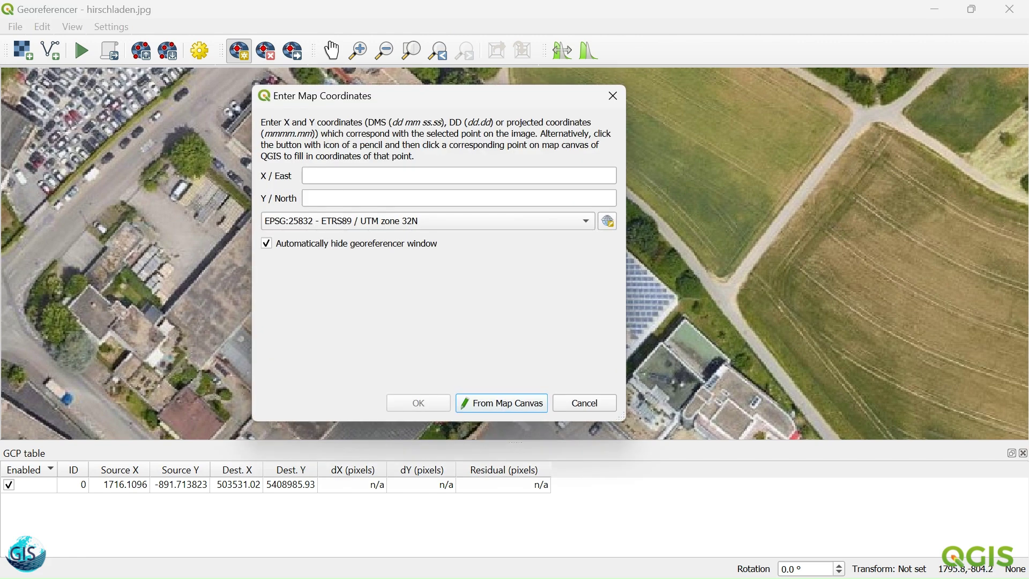
pyautogui.click(502, 403)
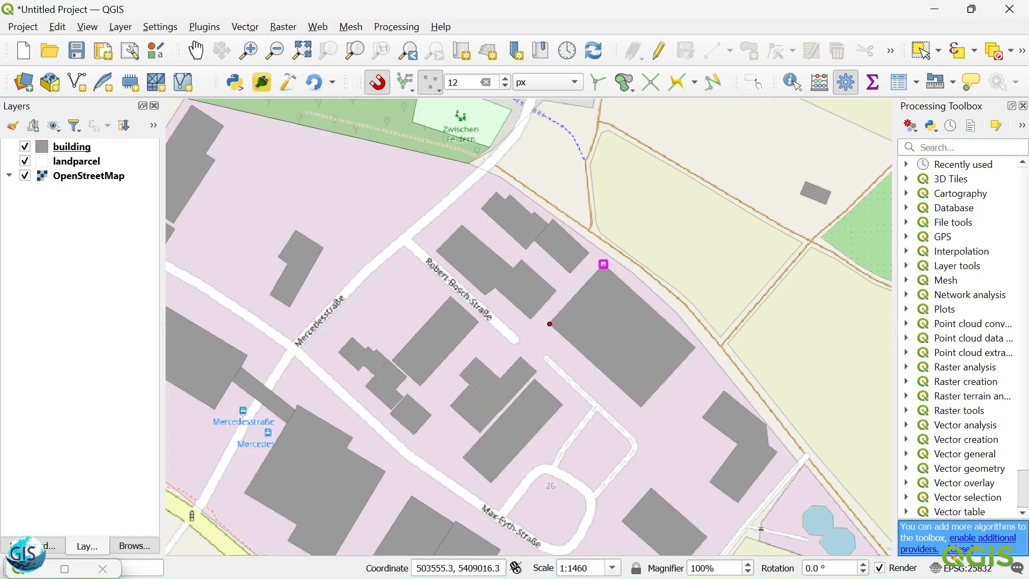
pyautogui.click(604, 263)
pyautogui.press('Return')
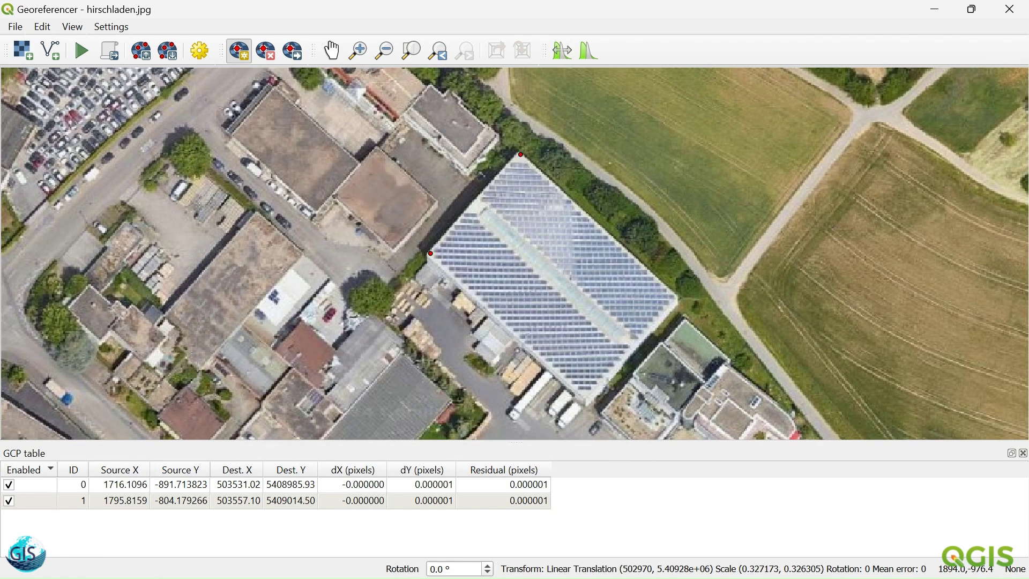
# - Add a control point at the solar-roofed hall's east corner, taking its coordinates from the footprint's east corner on the map
pyautogui.click(679, 295)
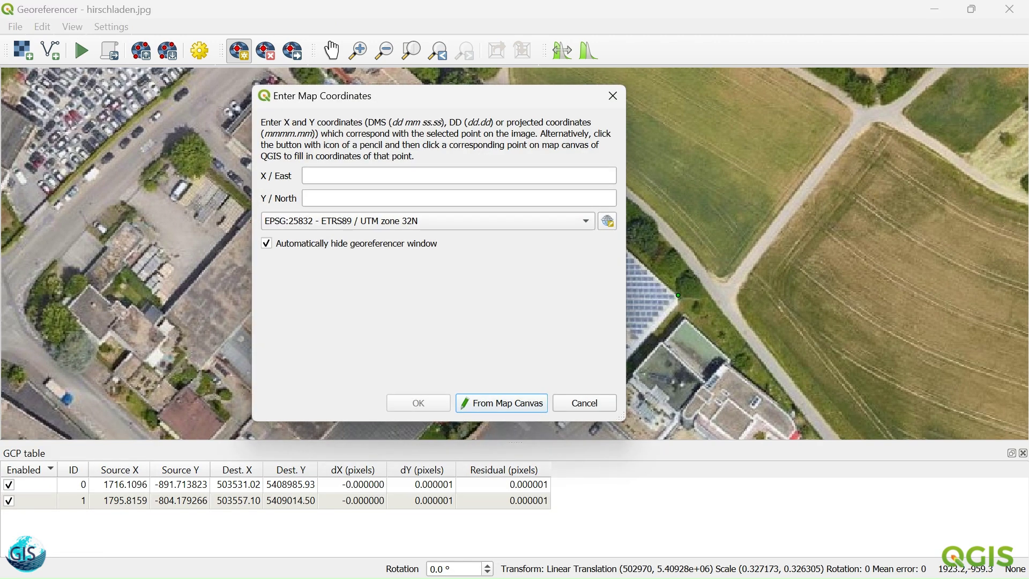
pyautogui.click(501, 403)
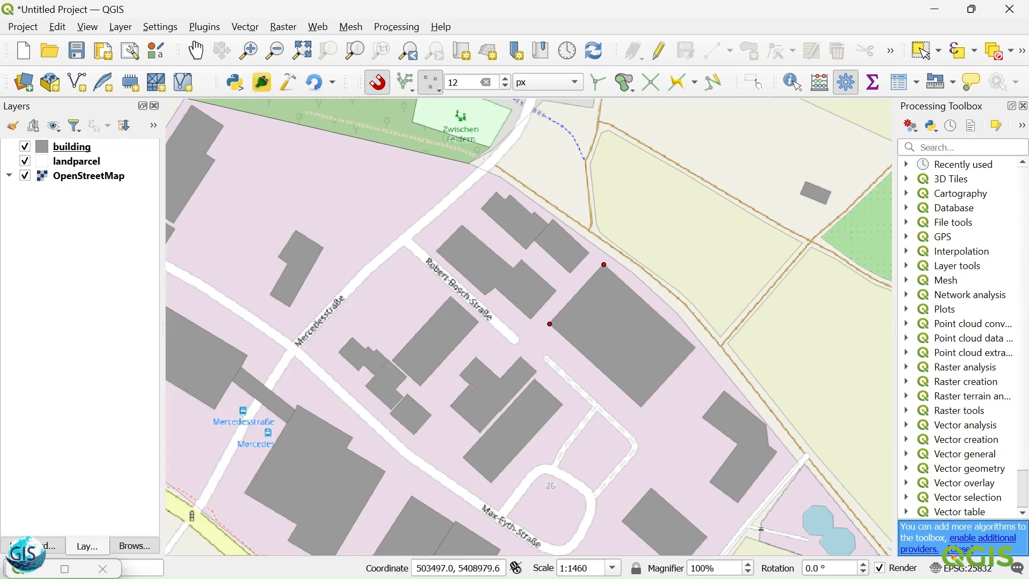
pyautogui.click(696, 347)
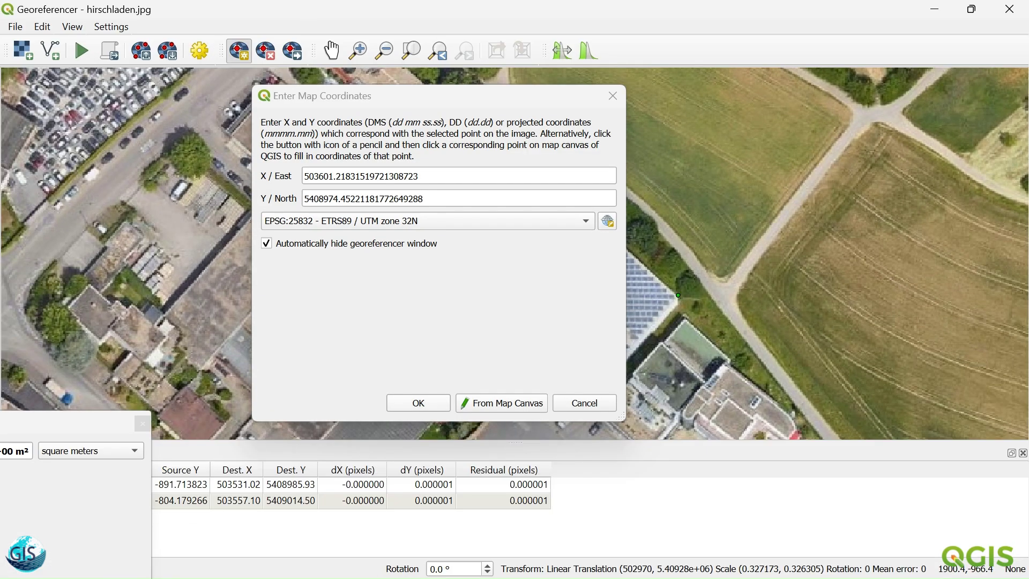
pyautogui.click(418, 404)
# - Add a control point at the solar-roofed hall's south corner, taking its coordinates from the footprint's south corner on the map
pyautogui.moveTo(598, 408); pyautogui.dragTo(565, 351)
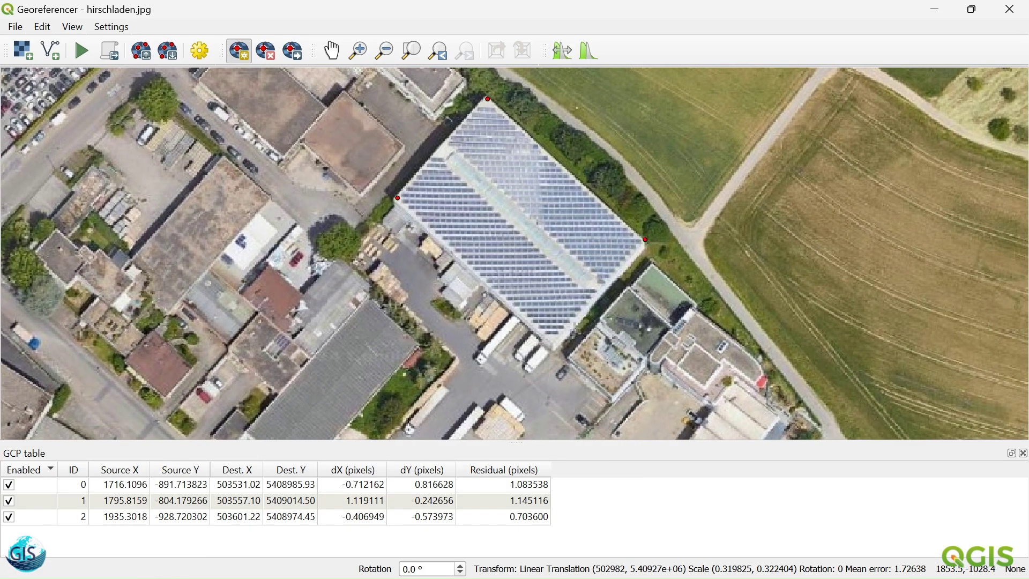
pyautogui.click(554, 347)
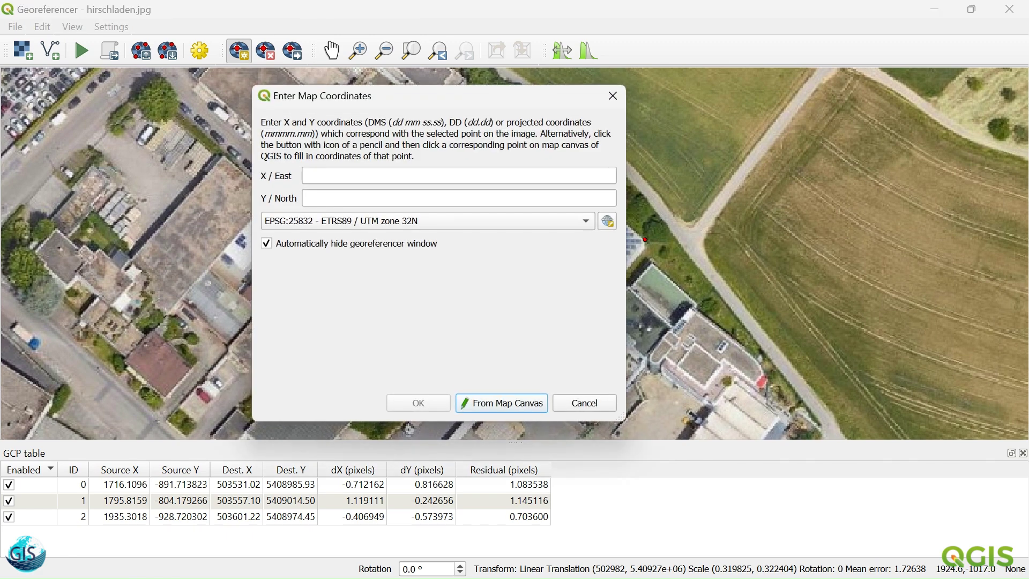
pyautogui.click(501, 403)
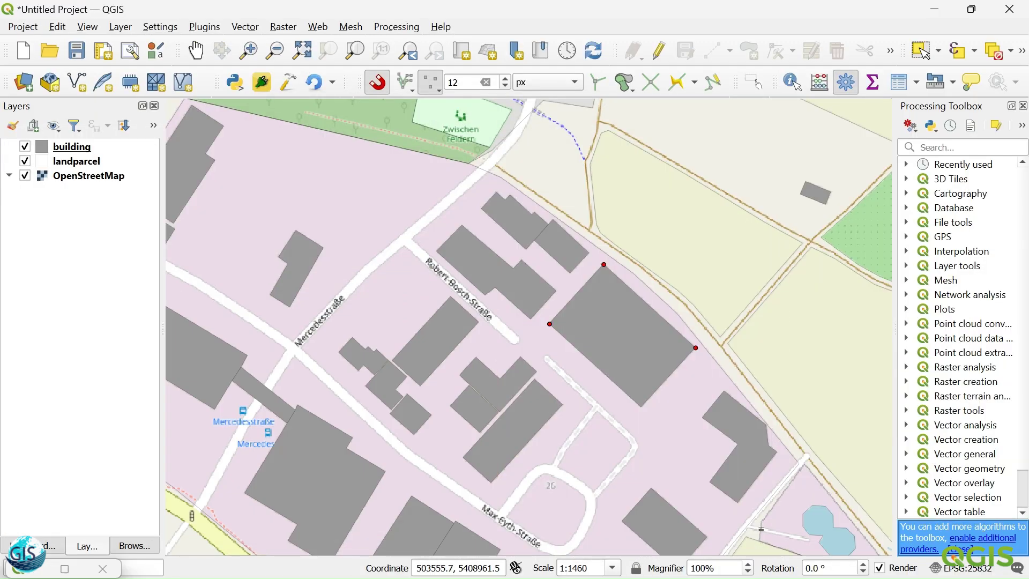
pyautogui.click(701, 407)
pyautogui.press('Return')
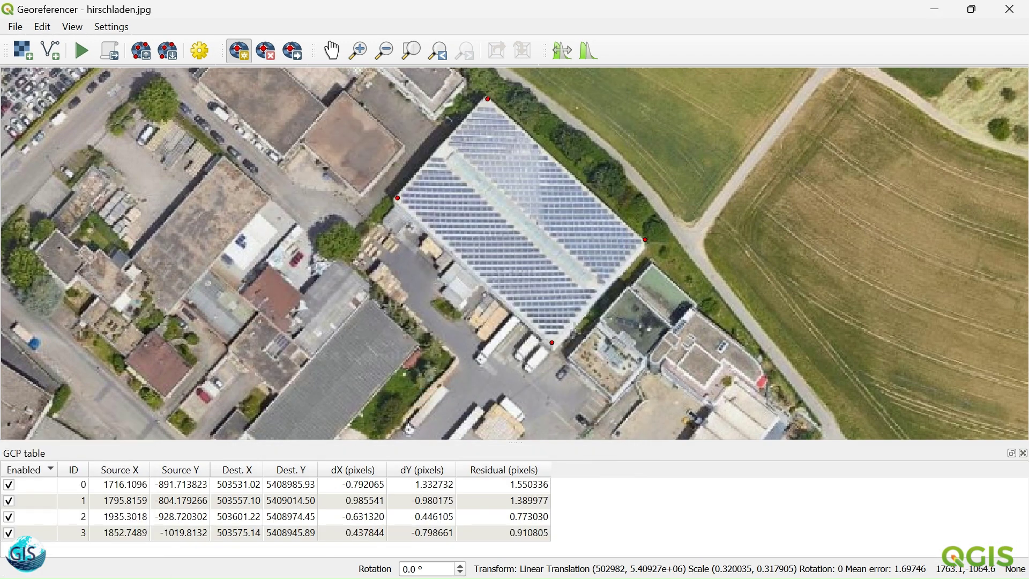
# - Add a control point at the north corner of the red-roofed double house beside the curved road, linked to the same footprint corner on the map
pyautogui.scroll(-1, 515, 316)
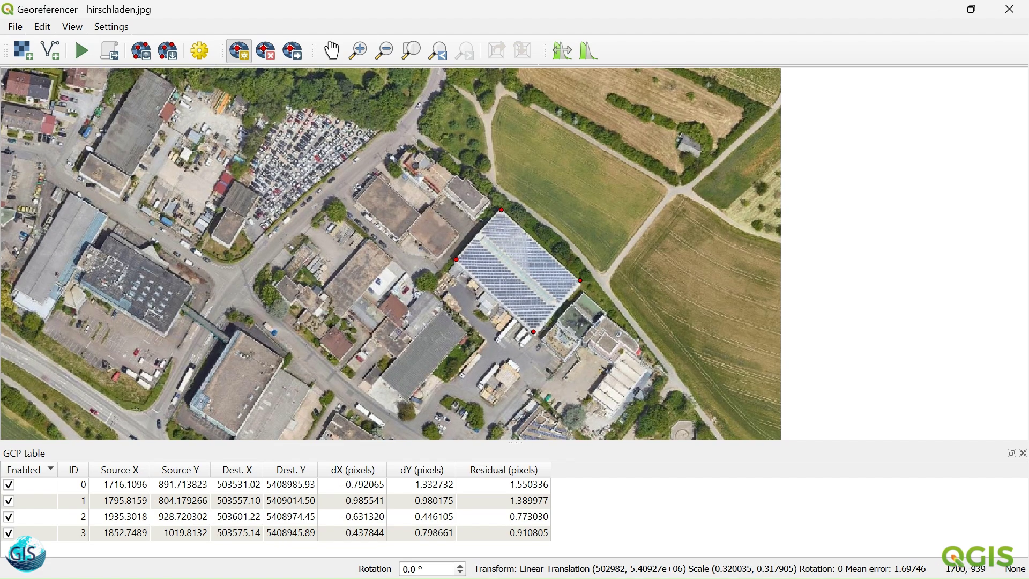
pyautogui.moveTo(447, 283); pyautogui.dragTo(624, 323)
pyautogui.scroll(-1, 683, 276)
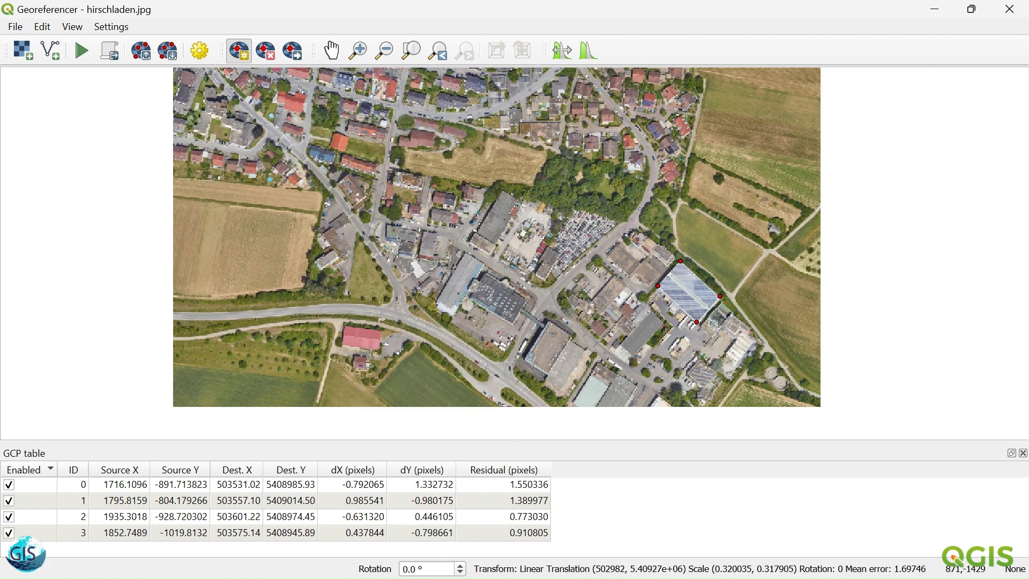
pyautogui.moveTo(674, 196); pyautogui.dragTo(622, 310)
pyautogui.scroll(1, 621, 311)
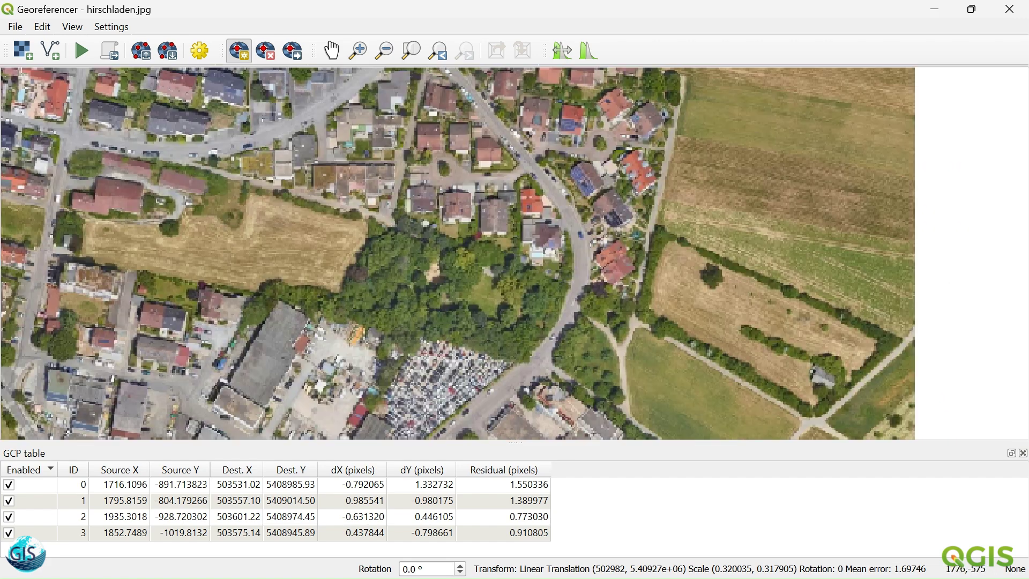
pyautogui.scroll(3, 628, 258)
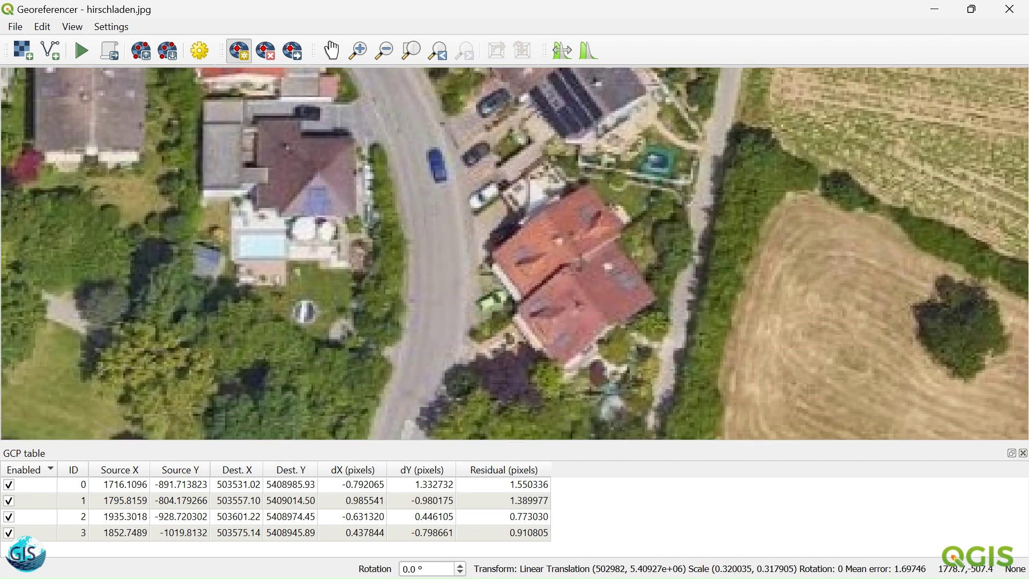
pyautogui.moveTo(628, 258); pyautogui.dragTo(617, 237)
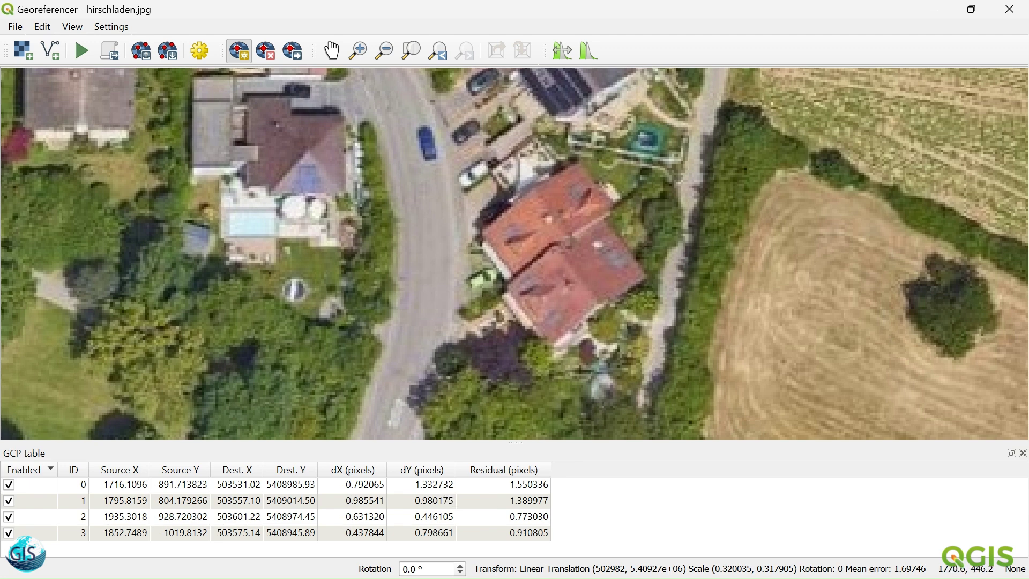
pyautogui.click(507, 279)
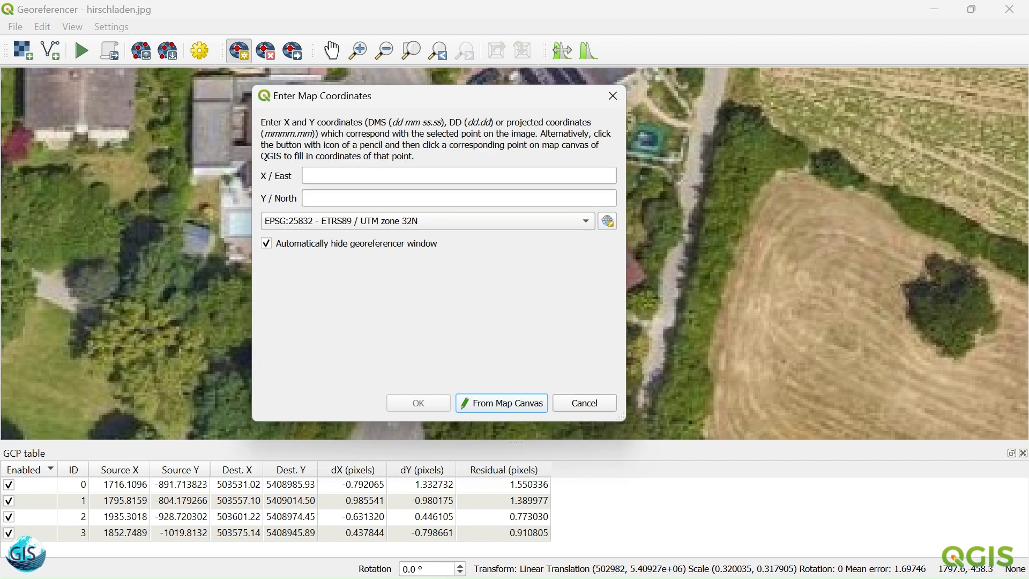
pyautogui.click(501, 404)
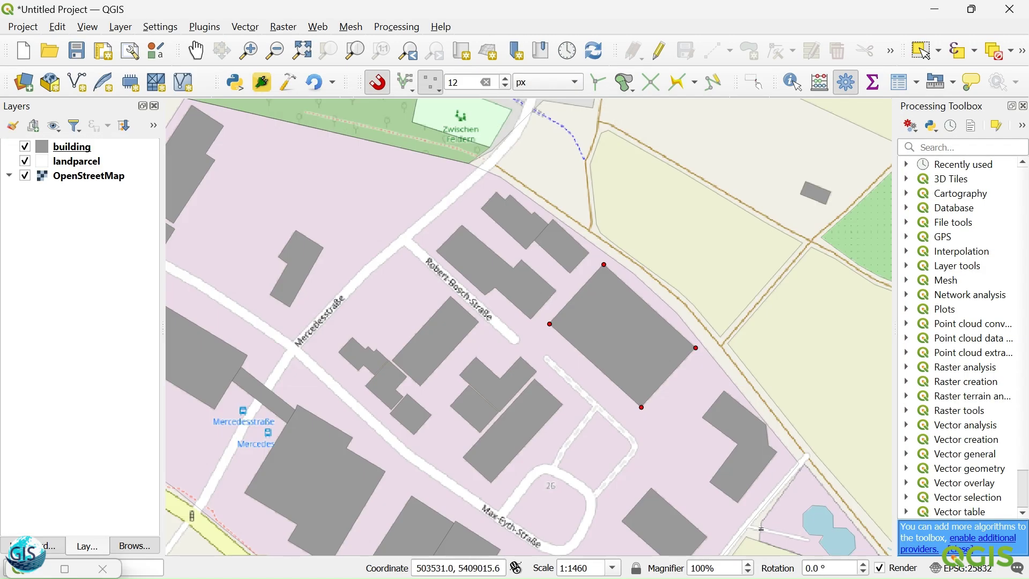
pyautogui.scroll(-2, 579, 306)
pyautogui.moveTo(592, 237); pyautogui.dragTo(571, 314)
pyautogui.scroll(3, 567, 311)
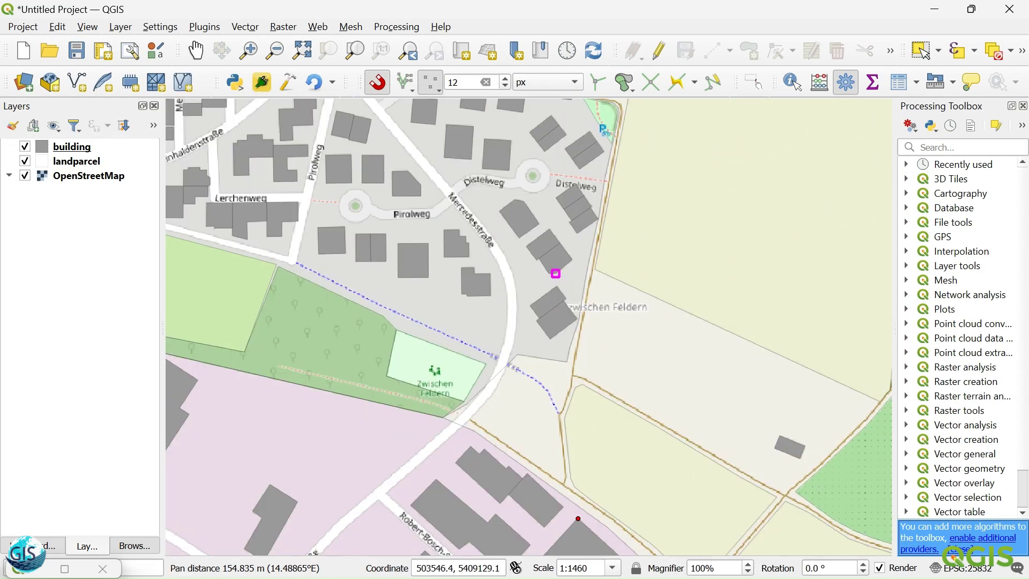
pyautogui.click(556, 274)
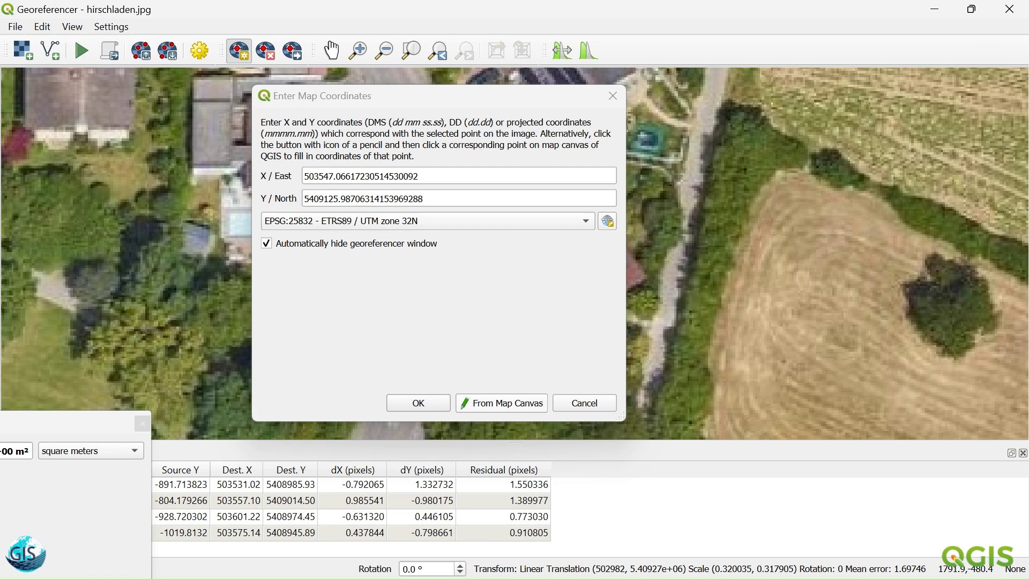
pyautogui.press('Return')
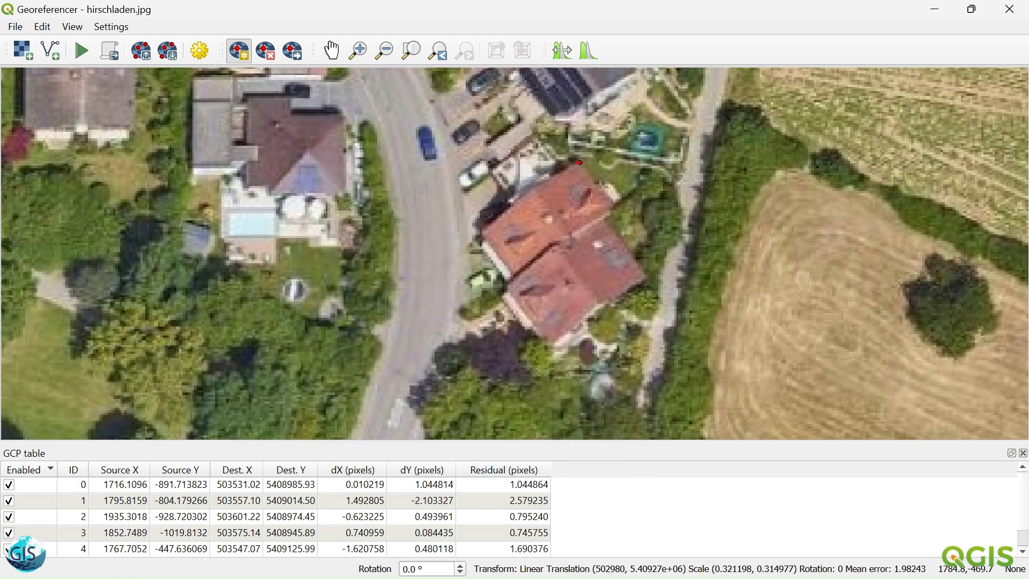
# - Add a control point at the east corner of the double house's northern half, taking its coordinates from the matching footprint corner
pyautogui.click(613, 206)
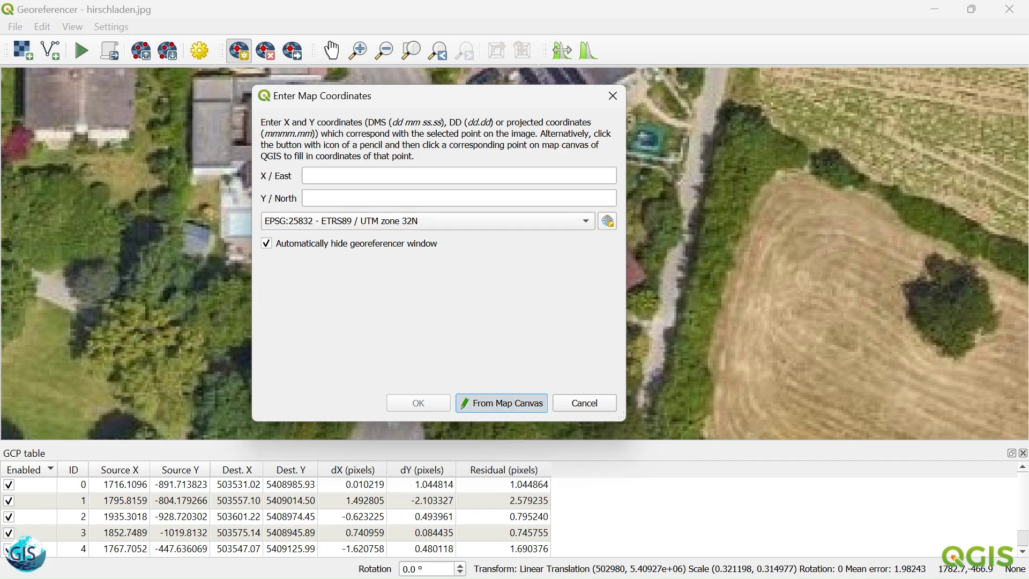
pyautogui.click(501, 402)
pyautogui.click(563, 296)
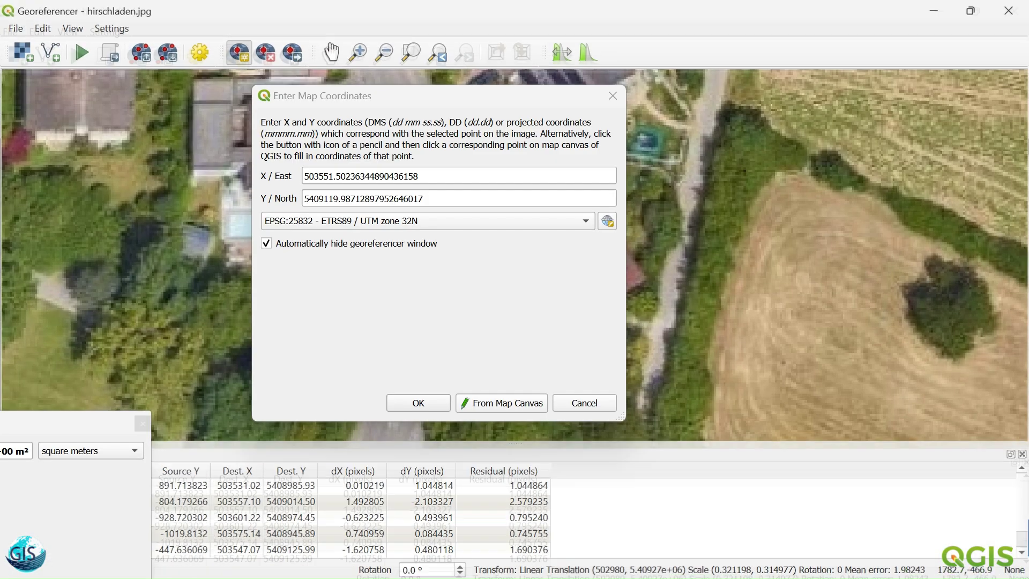
pyautogui.click(501, 402)
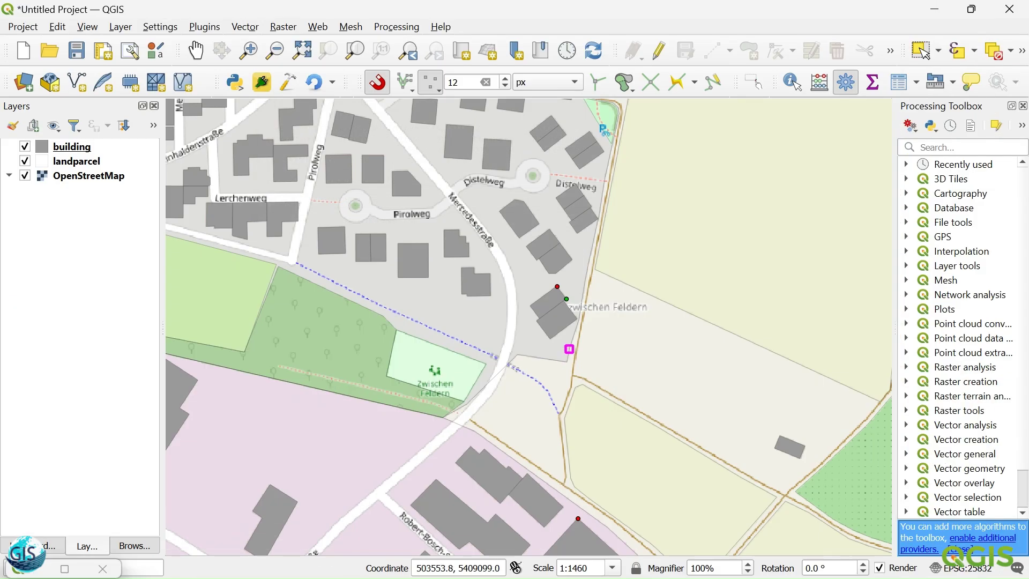
pyautogui.click(564, 298)
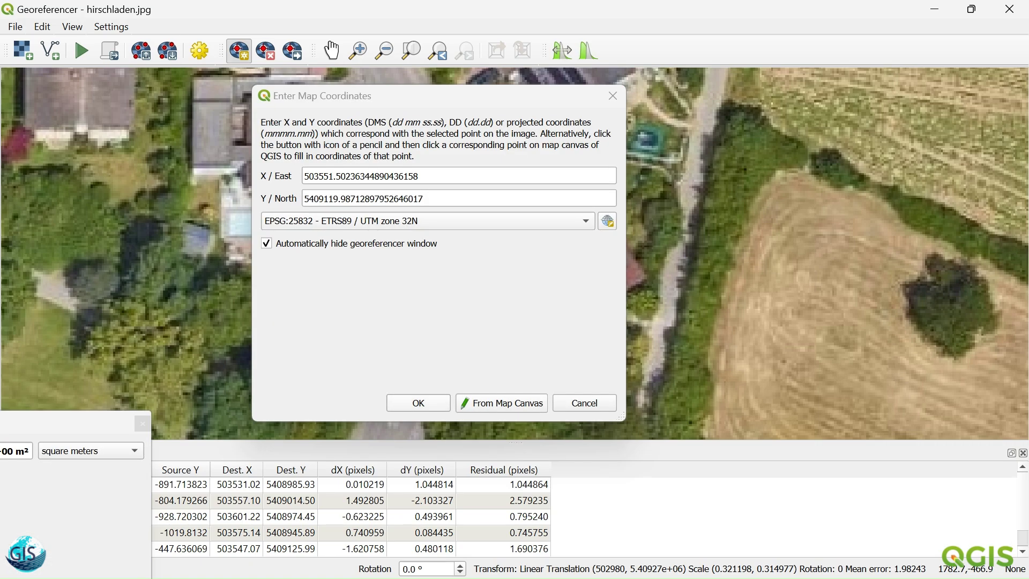
pyautogui.press('Return')
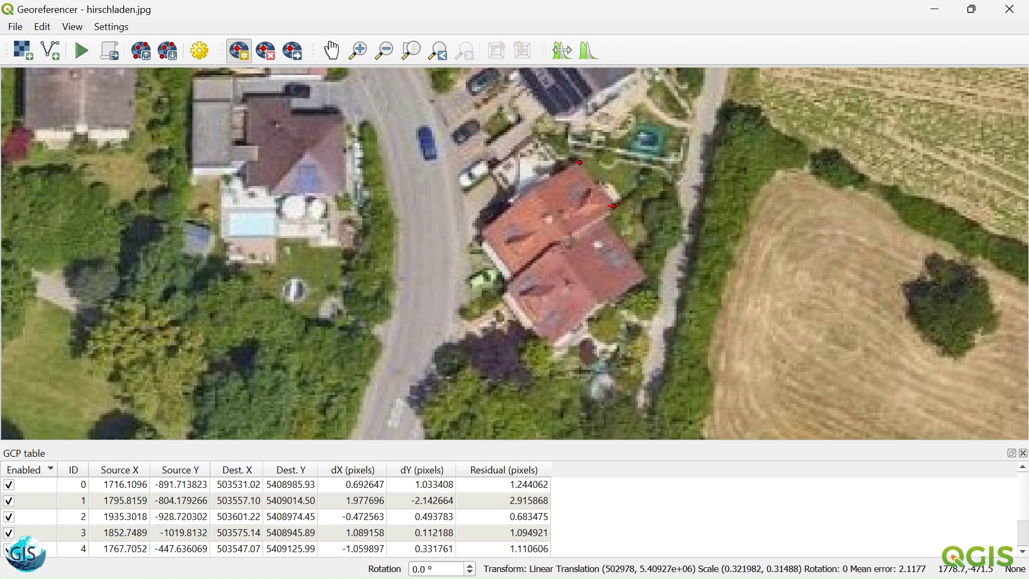
# - Add a control point at the double house's eastern inner corner, where its two halves meet, using the matching footprint vertex on the map
pyautogui.click(614, 206)
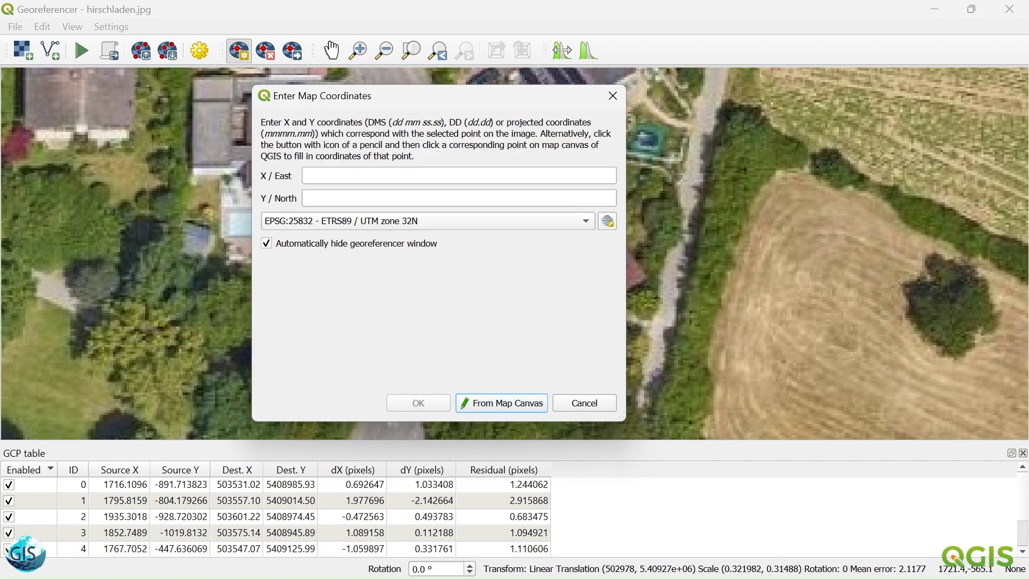
pyautogui.click(501, 403)
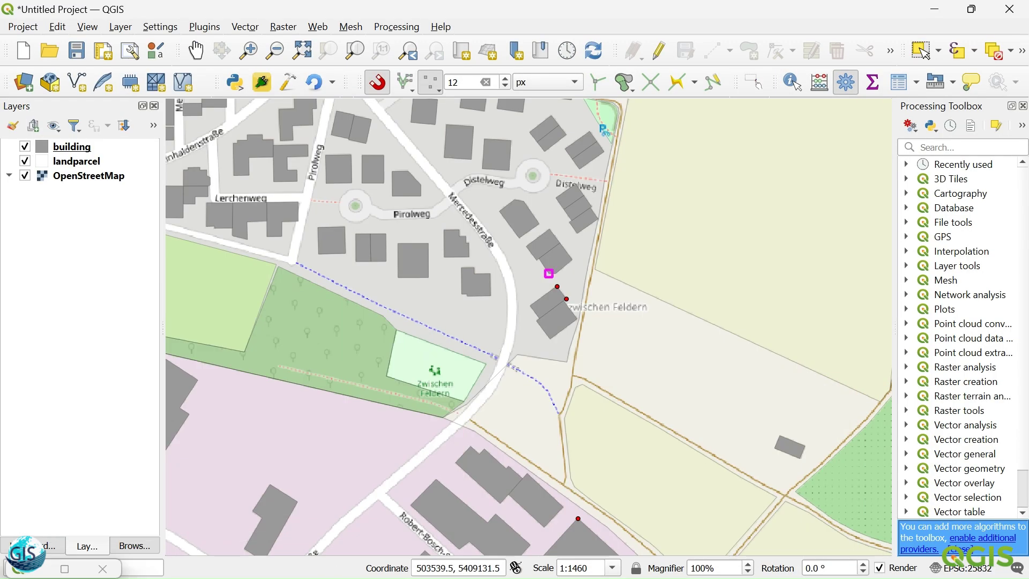
pyautogui.scroll(3, 558, 298)
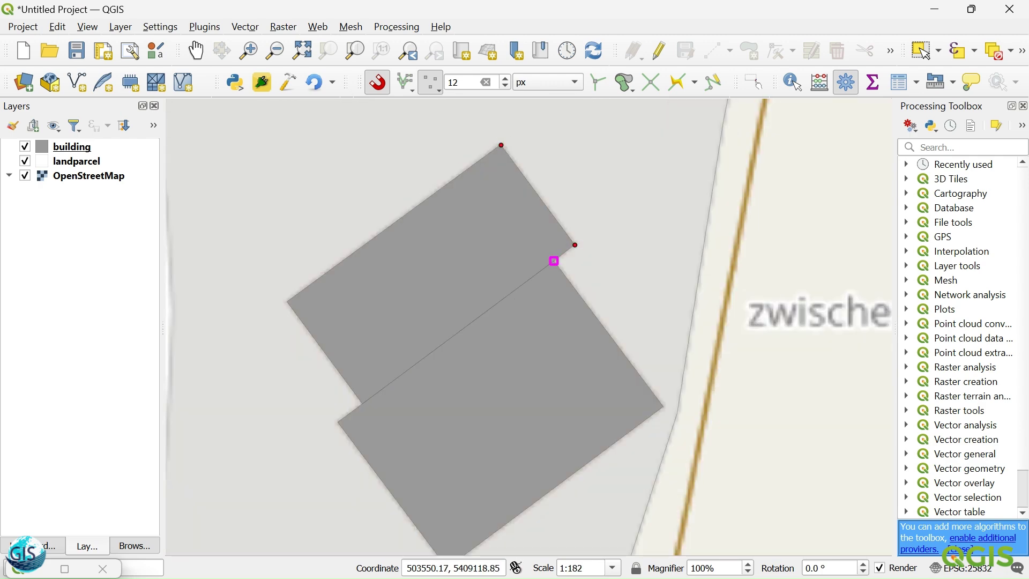
pyautogui.click(554, 262)
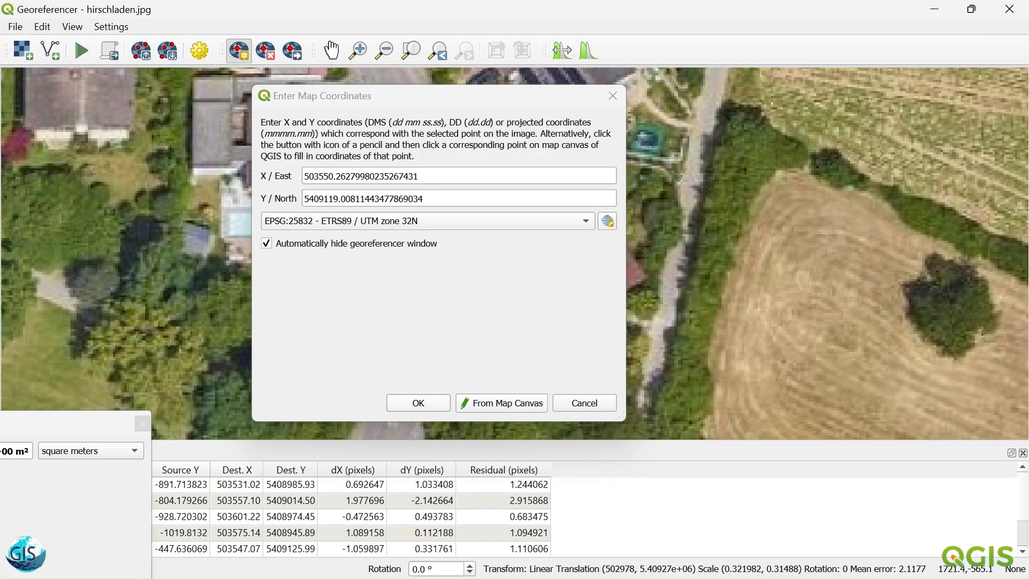
pyautogui.press('Return')
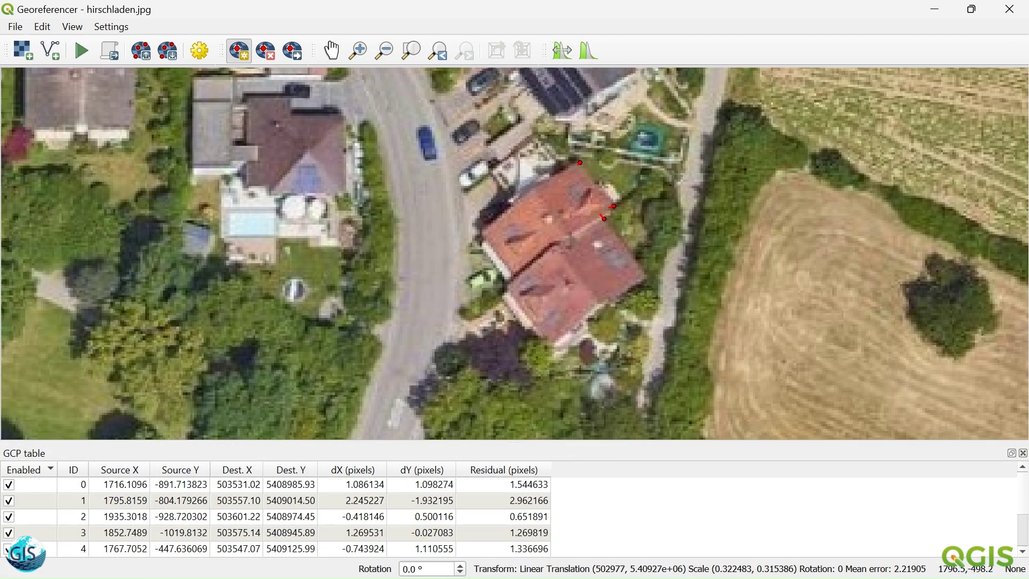
# - Add a control point at the east corner of the double house's southern half, linked to the same corner of its footprint
pyautogui.click(645, 277)
pyautogui.press('Return')
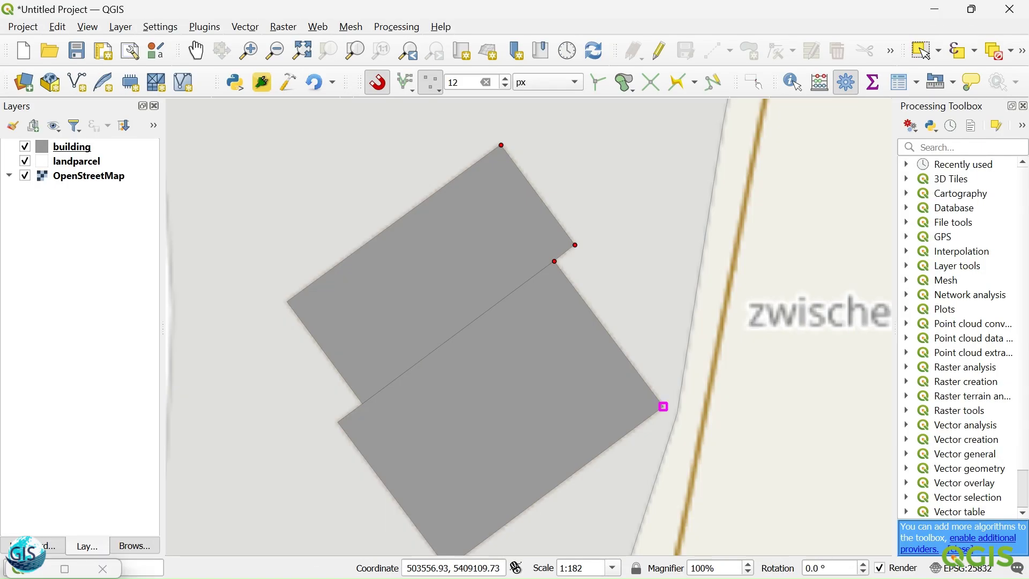
pyautogui.click(663, 406)
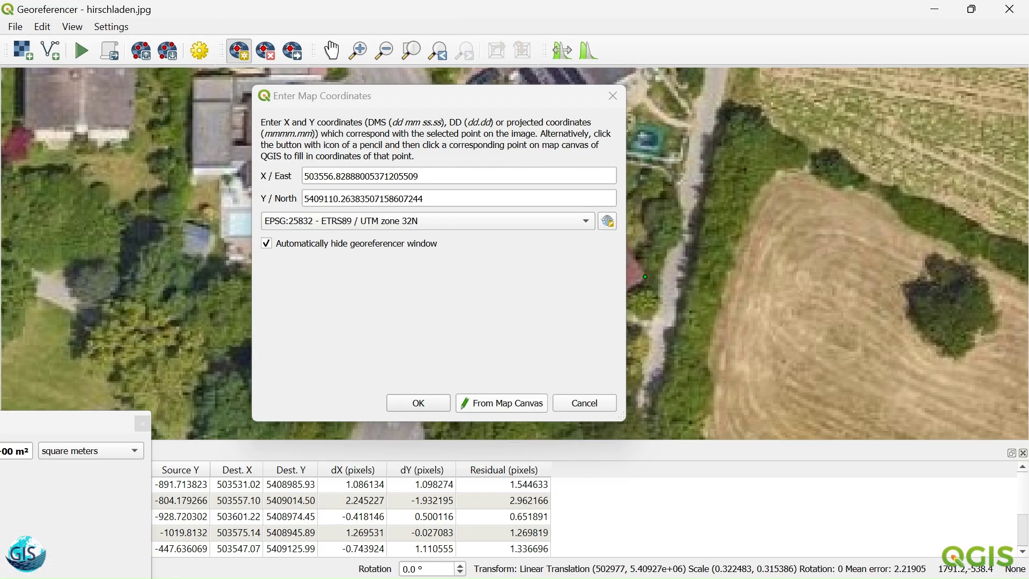
pyautogui.click(501, 403)
pyautogui.moveTo(575, 460); pyautogui.dragTo(613, 319)
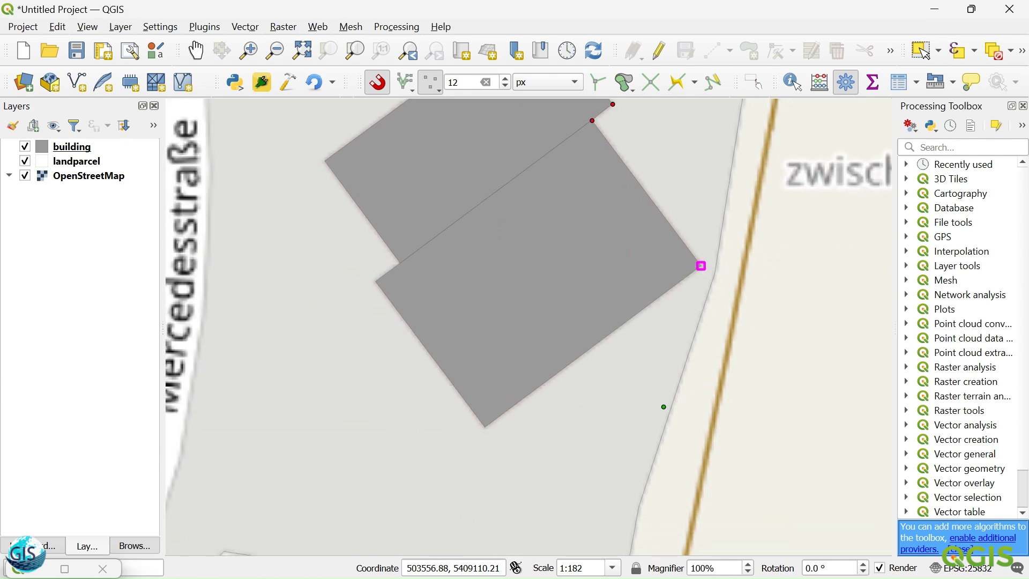
pyautogui.click(701, 266)
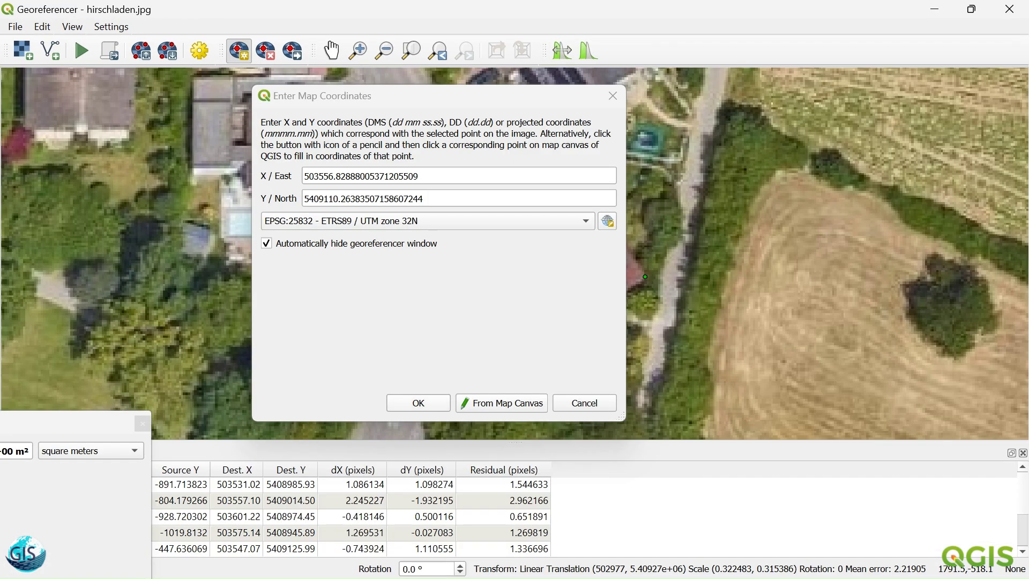
pyautogui.press('Return')
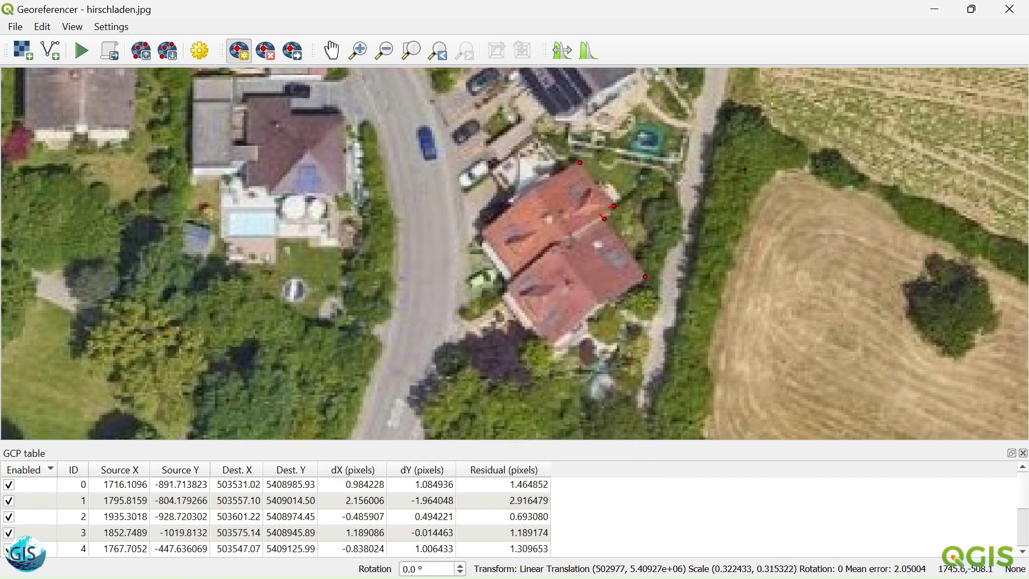
# - Add a control point at the south corner of the double house's southern half, taking its coordinates from the footprint's south corner
pyautogui.click(604, 218)
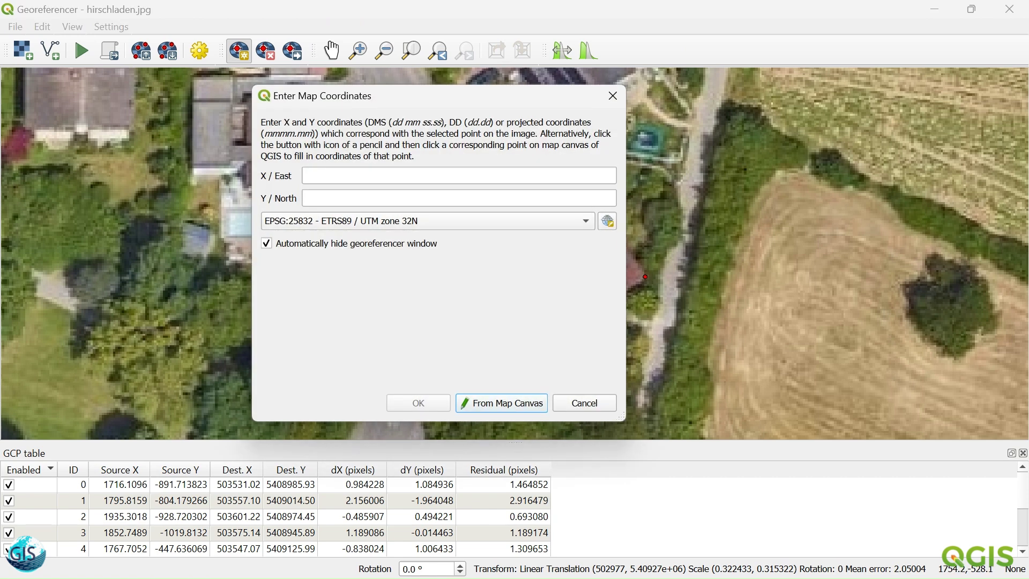
pyautogui.click(502, 403)
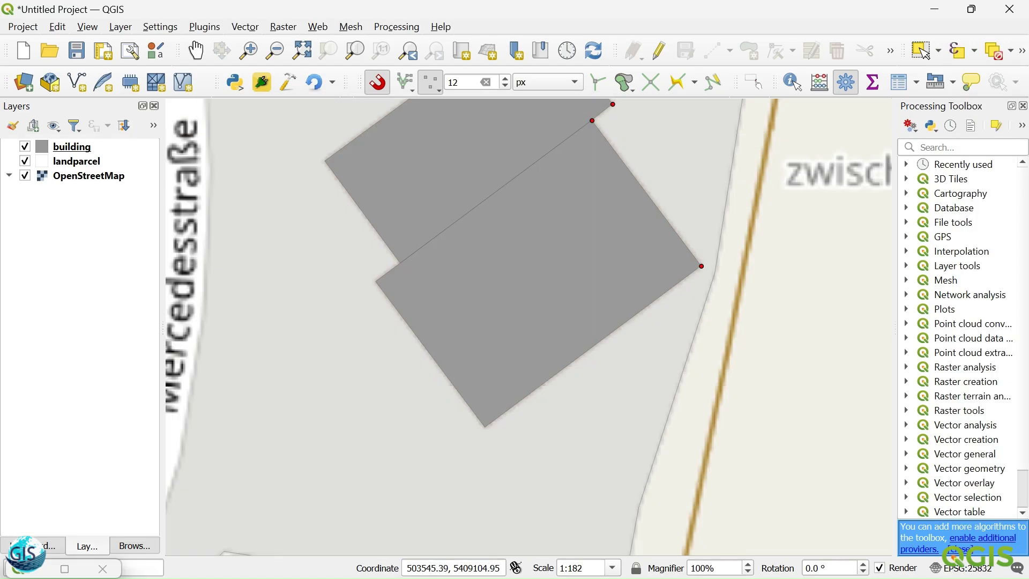
pyautogui.click(485, 426)
pyautogui.click(418, 404)
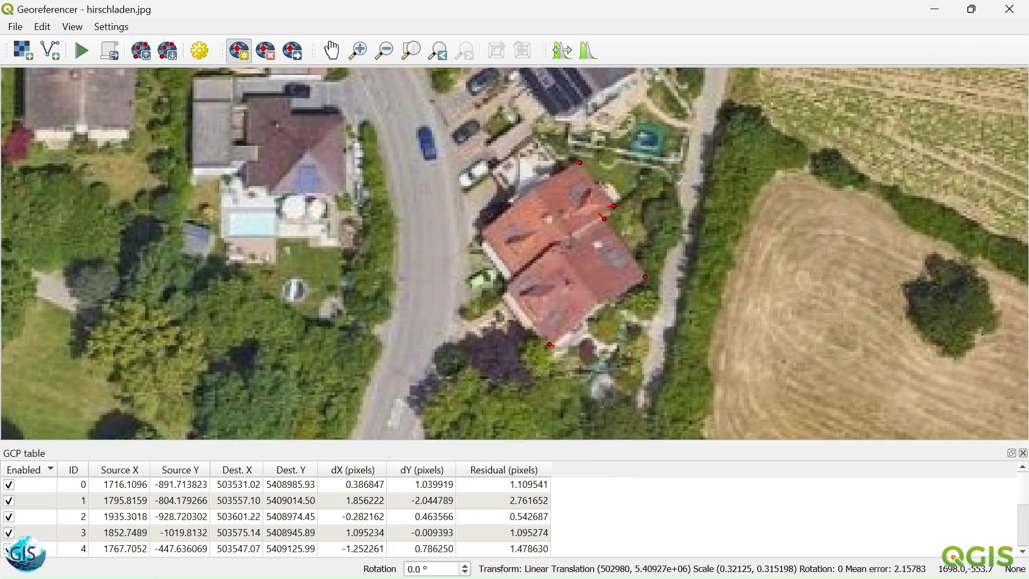
# - Add a control point at the west corner of the double house's southern half, taking its coordinates from the matching footprint corner
pyautogui.click(507, 287)
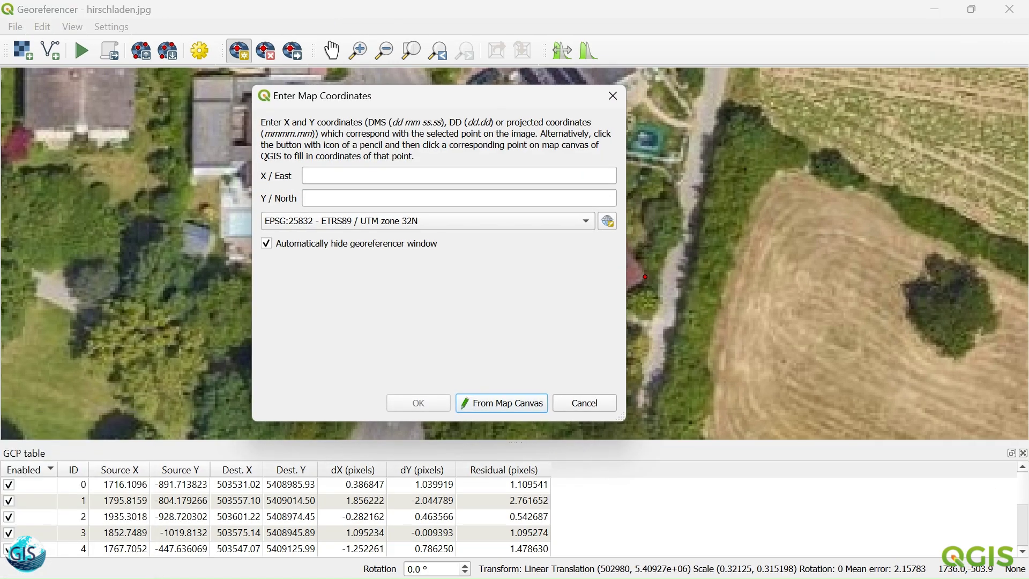
pyautogui.click(501, 401)
pyautogui.click(376, 281)
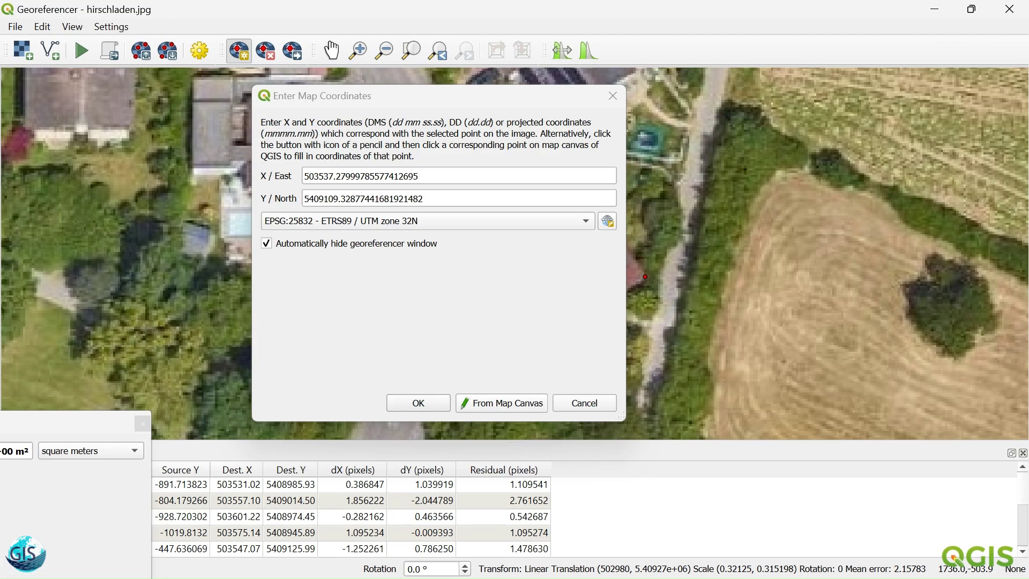
pyautogui.press('Return')
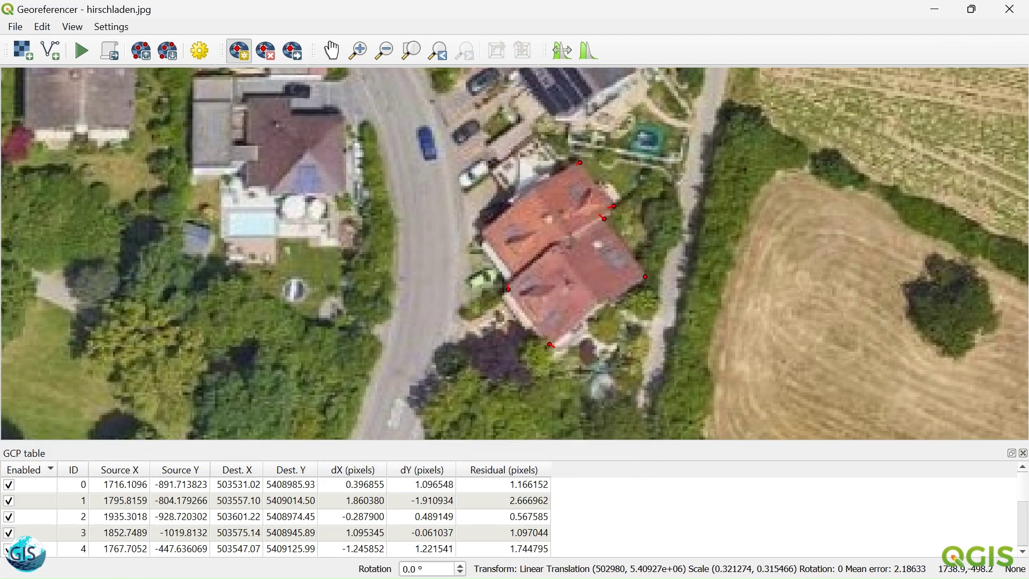
# - Add a control point at the double house's western inner corner, where its two halves meet, linked to the matching footprint vertex
pyautogui.click(482, 243)
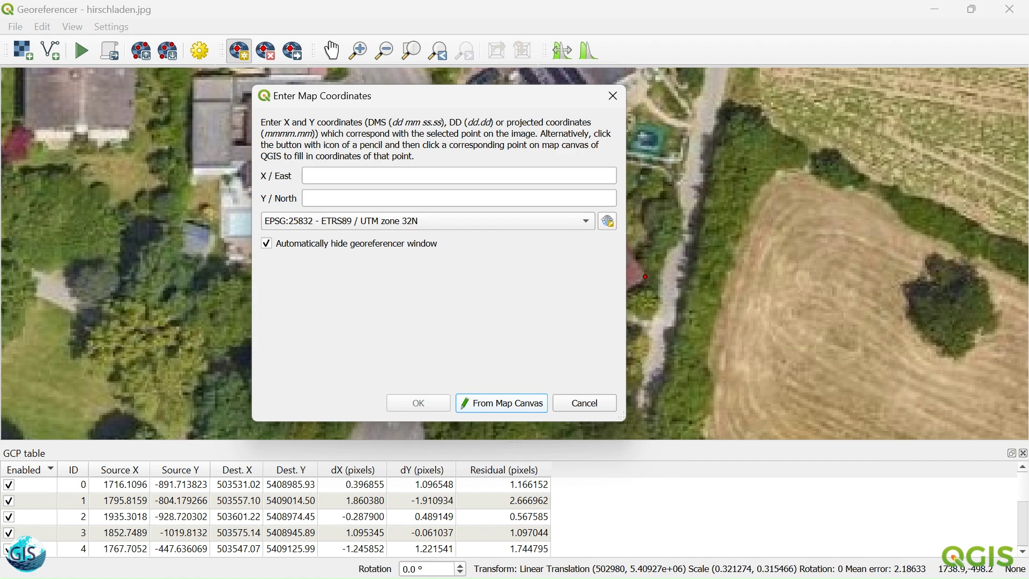
pyautogui.click(502, 403)
pyautogui.click(401, 263)
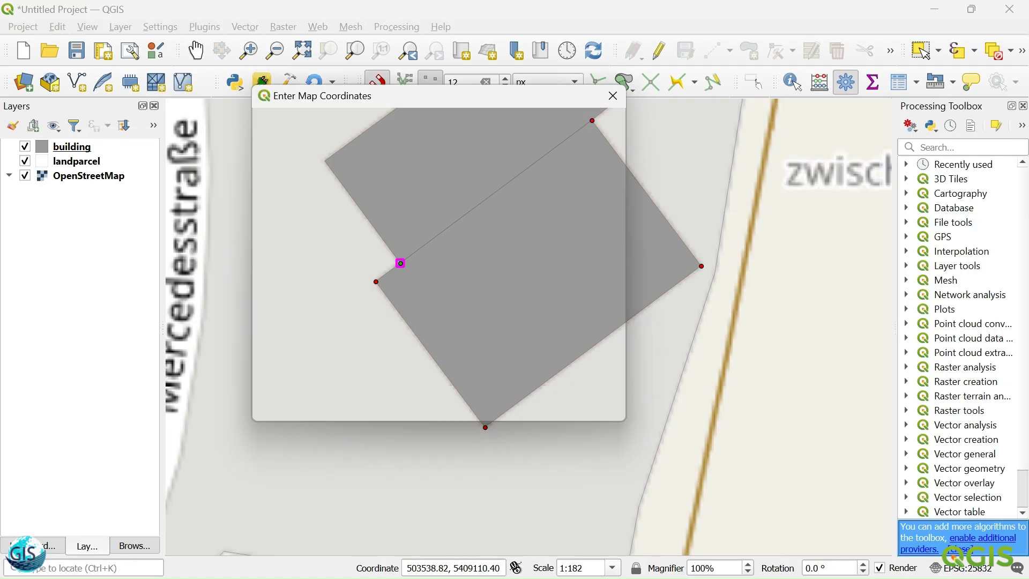
pyautogui.press('Return')
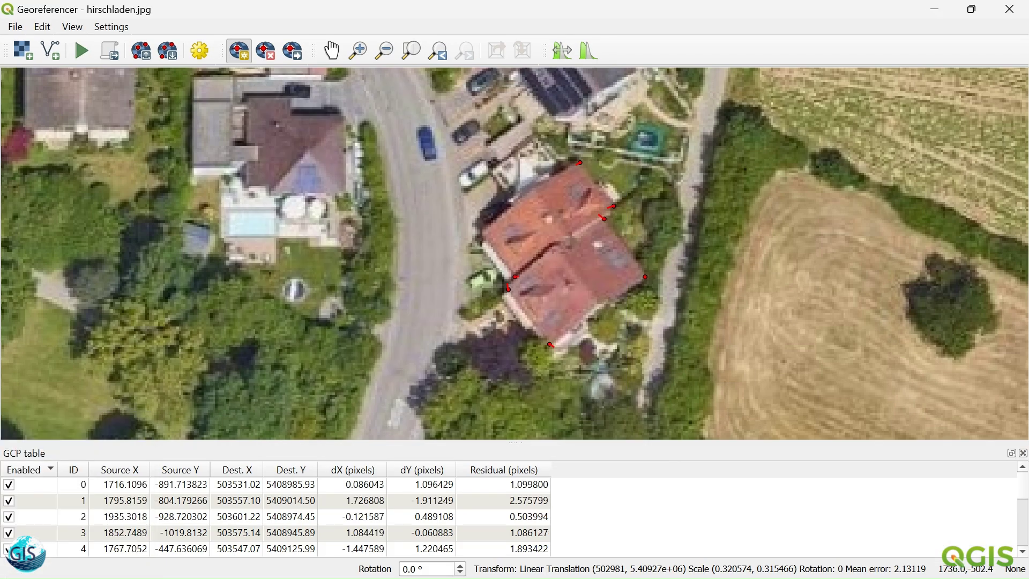
# - Add a control point at the west corner of the double house's northern half, taking its coordinates from the matching footprint corner
pyautogui.moveTo(501, 297); pyautogui.dragTo(540, 387)
pyautogui.click(522, 324)
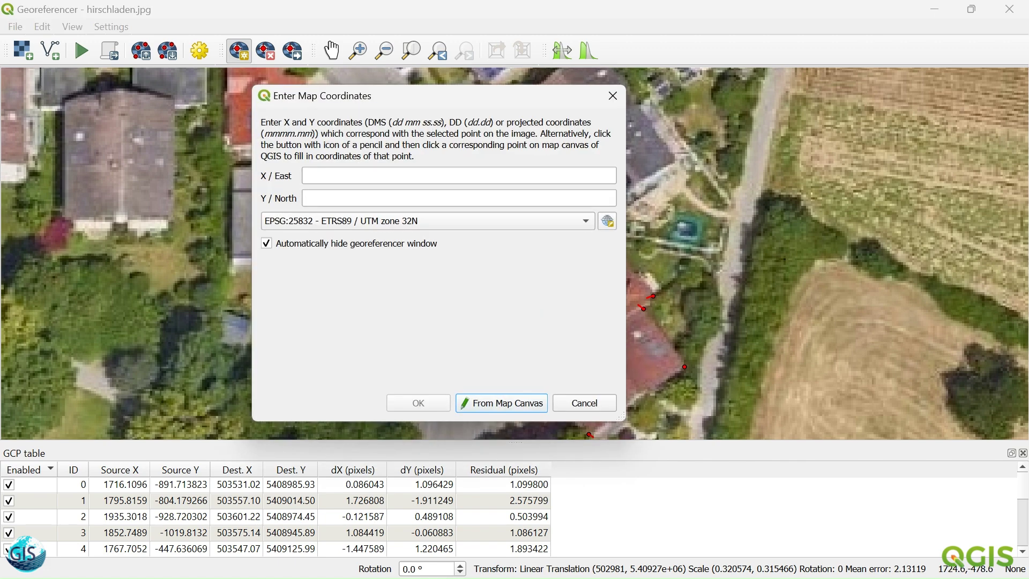
pyautogui.click(502, 403)
pyautogui.click(325, 161)
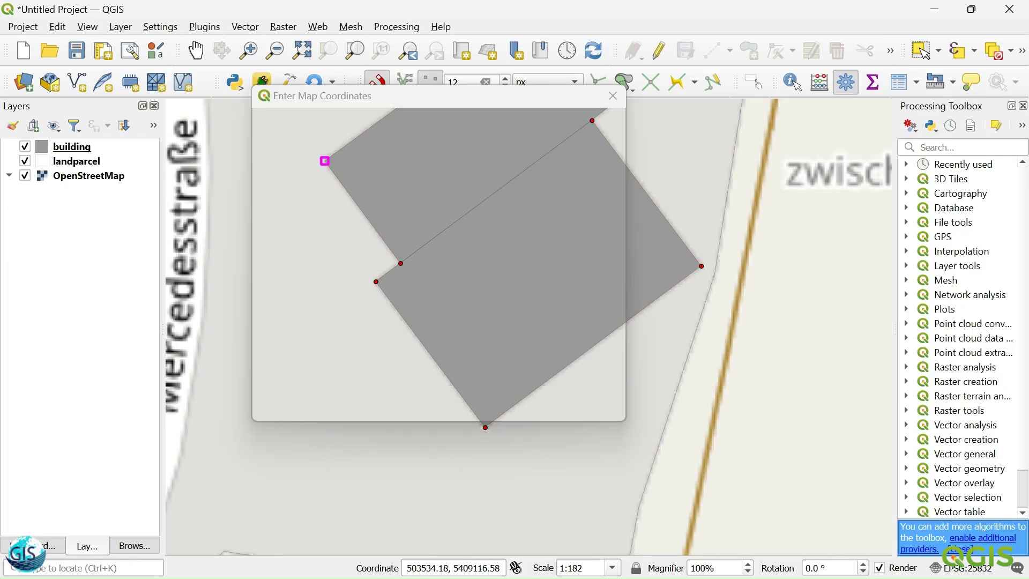
pyautogui.press('Return')
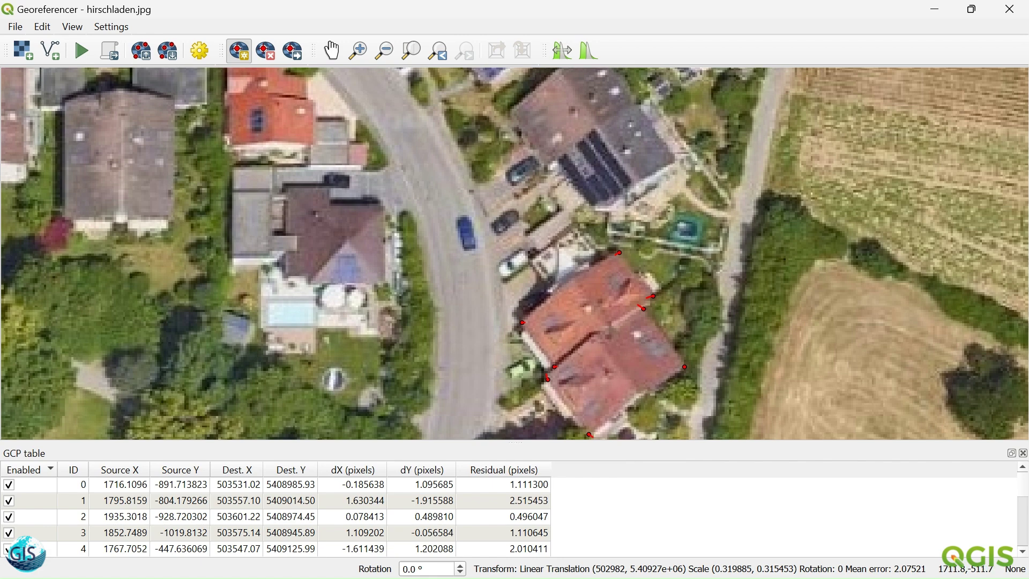
# - Add a control point at the northeast corner of the large red-roofed building east of Bergstraße, linked to the same corner of its footprint
pyautogui.scroll(-1, 544, 366)
pyautogui.scroll(-1, 592, 359)
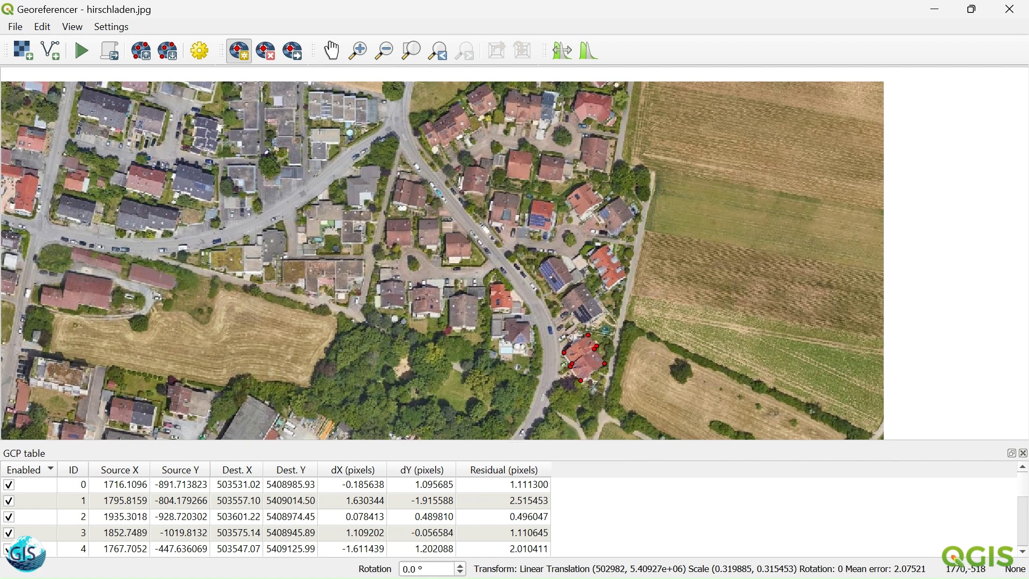
pyautogui.moveTo(647, 296); pyautogui.dragTo(955, 184)
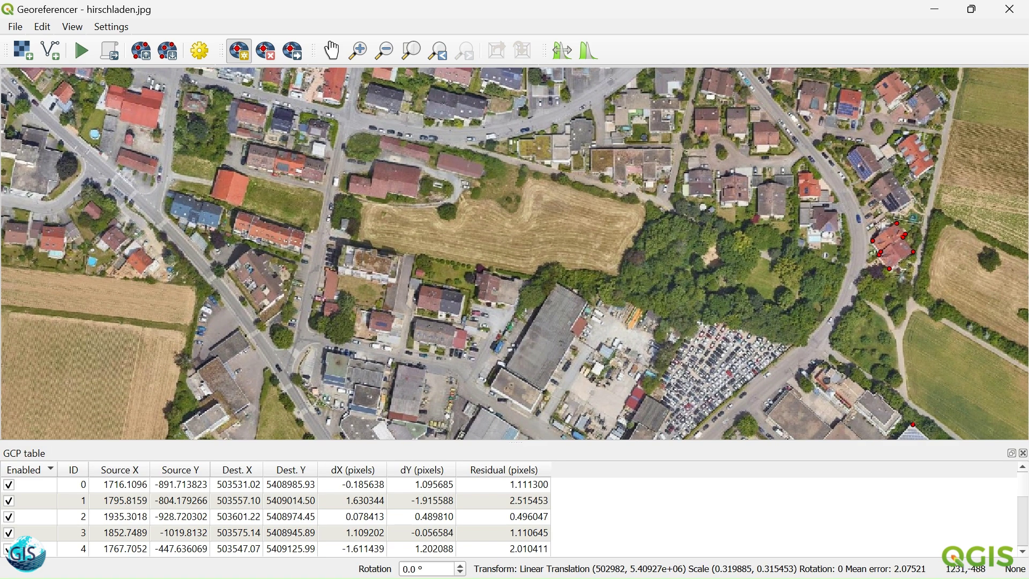
pyautogui.moveTo(378, 202); pyautogui.dragTo(436, 363)
pyautogui.scroll(1, 435, 362)
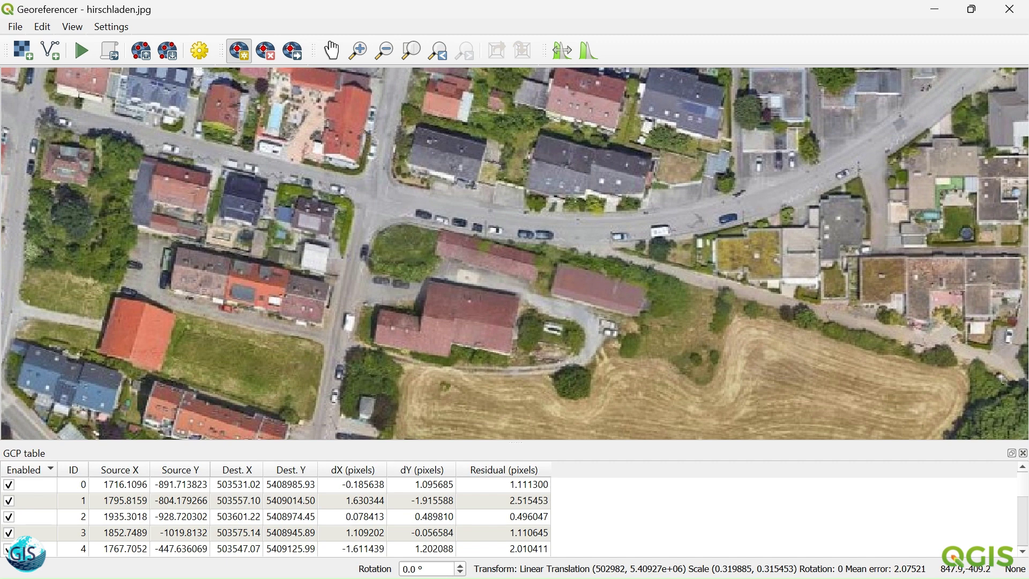
pyautogui.scroll(1, 386, 311)
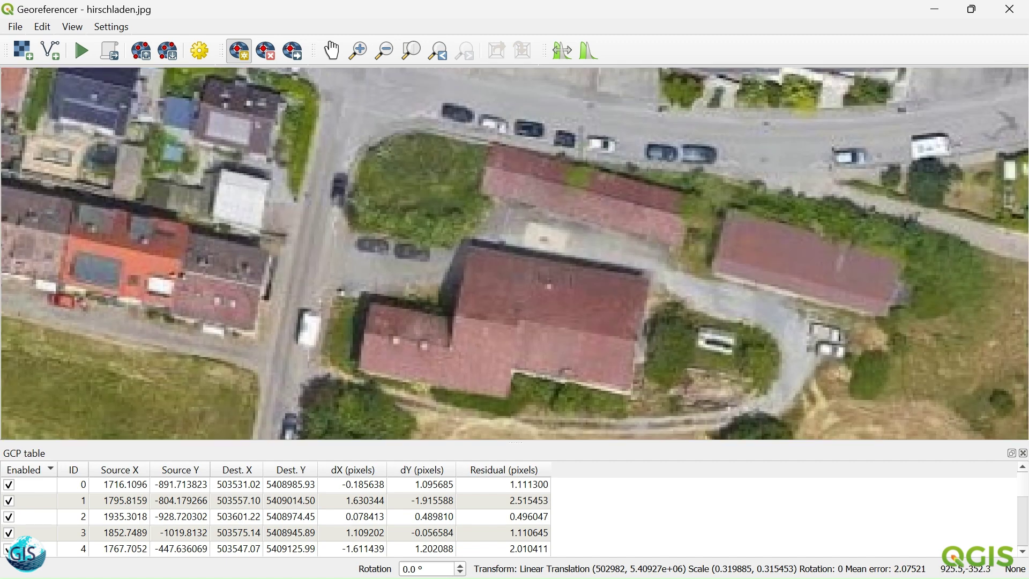
pyautogui.click(650, 280)
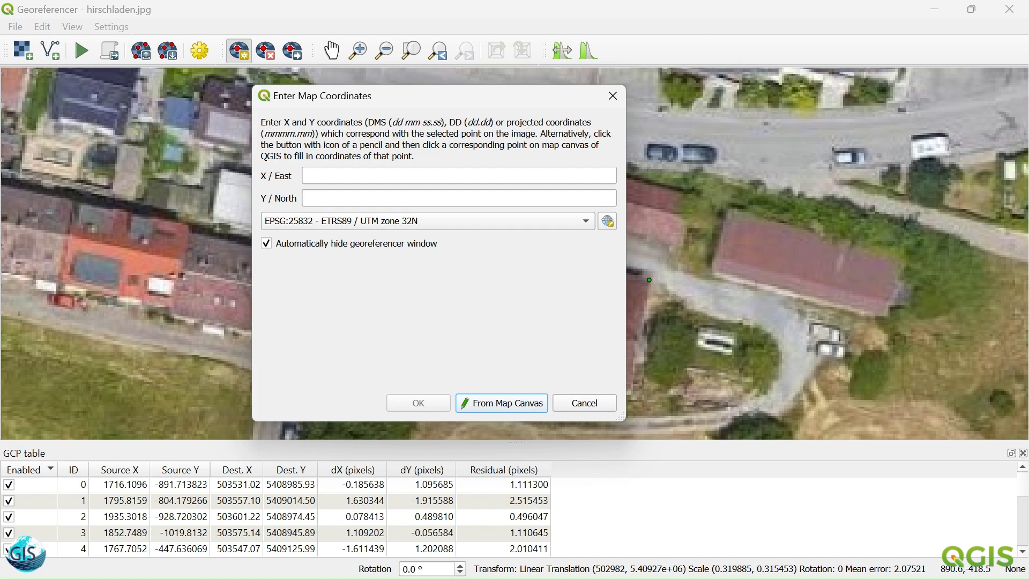
pyautogui.click(502, 403)
pyautogui.moveTo(512, 274); pyautogui.dragTo(645, 350)
pyautogui.scroll(-2, 645, 351)
pyautogui.scroll(-1, 646, 351)
pyautogui.scroll(-1, 416, 420)
pyautogui.moveTo(309, 448); pyautogui.dragTo(589, 342)
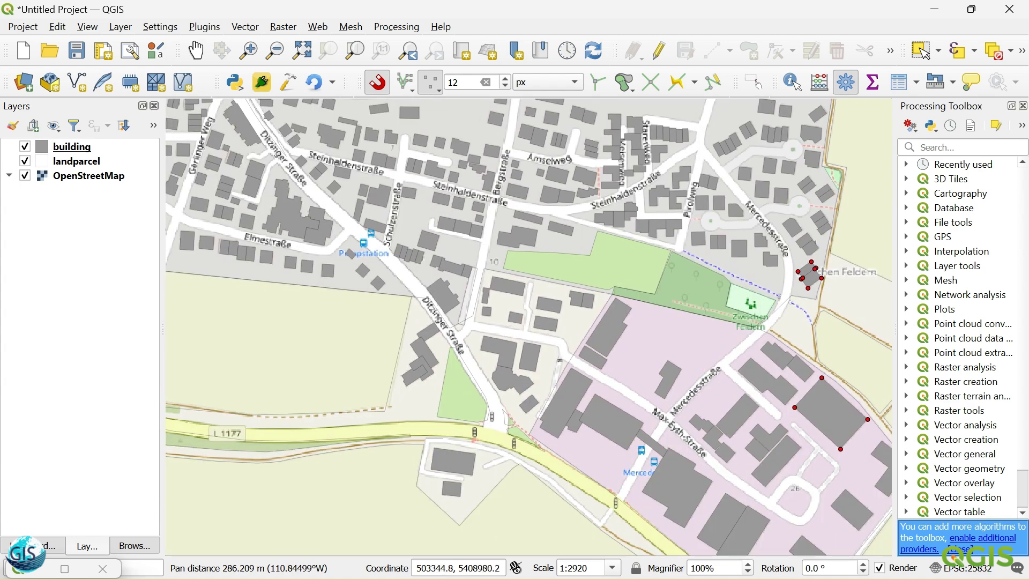
pyautogui.moveTo(536, 399); pyautogui.dragTo(526, 314)
pyautogui.moveTo(538, 144); pyautogui.dragTo(580, 311)
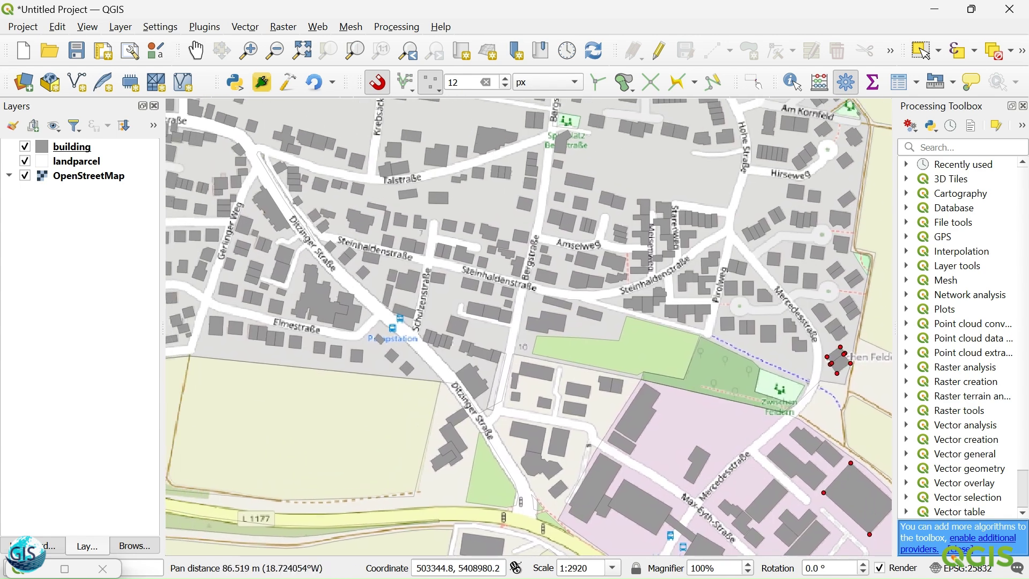
pyautogui.scroll(1, 580, 312)
pyautogui.scroll(1, 580, 312)
pyautogui.click(546, 311)
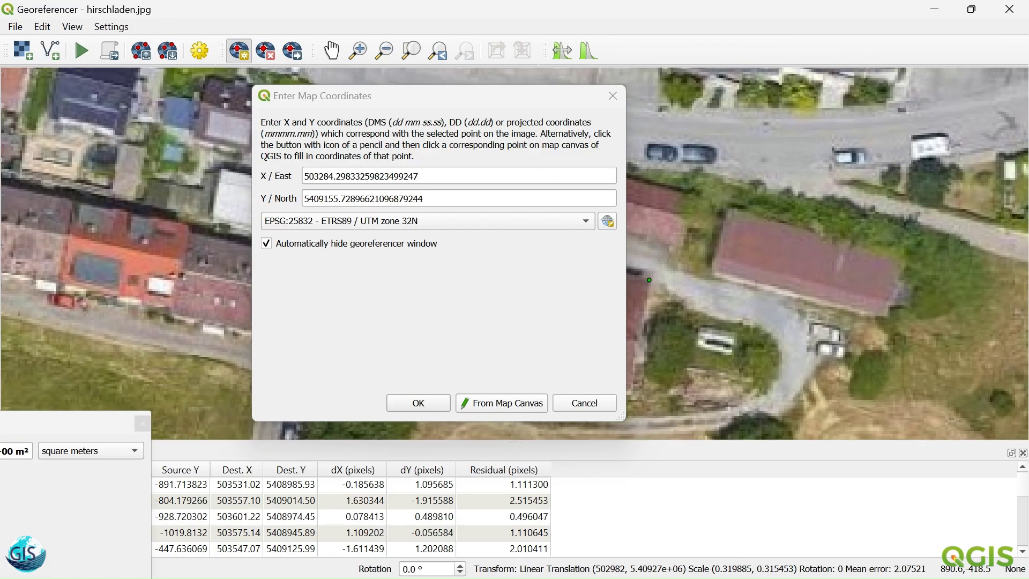
pyautogui.press('Return')
# - Add a control point at the northwest corner of the Bergstraße building's main block, linked to the matching footprint corner
pyautogui.click(468, 246)
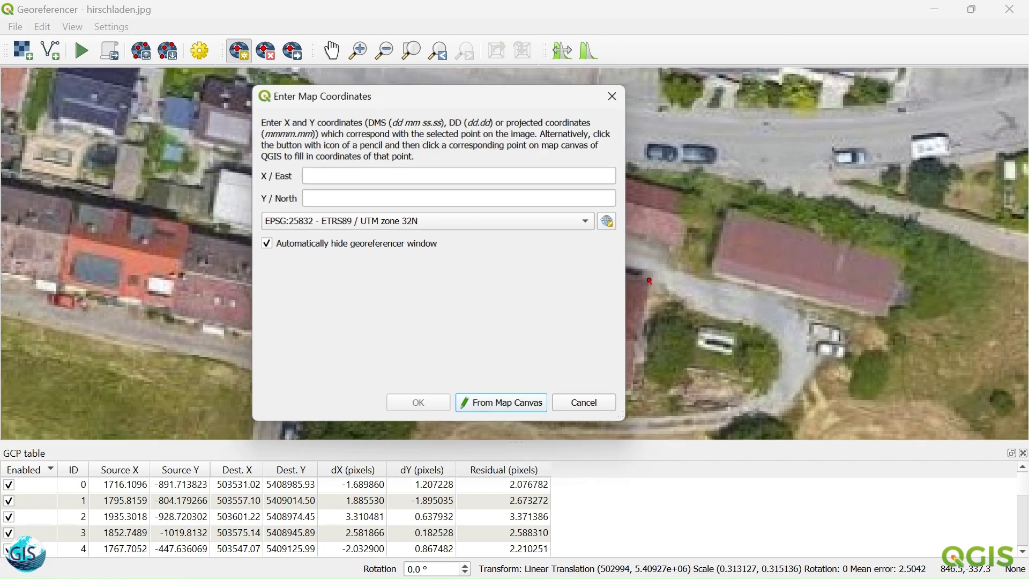
pyautogui.click(500, 402)
pyautogui.click(446, 292)
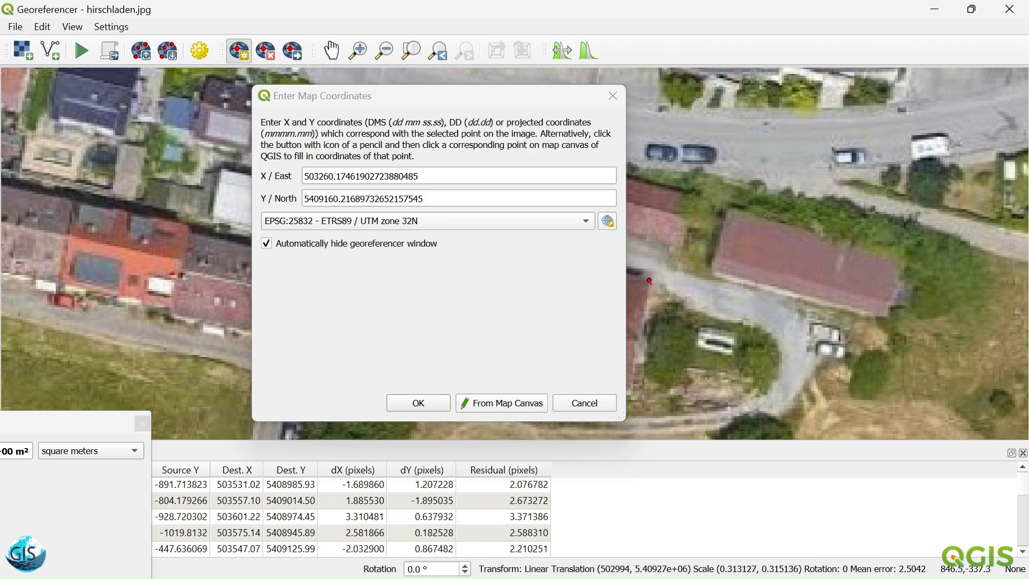
pyautogui.press('Return')
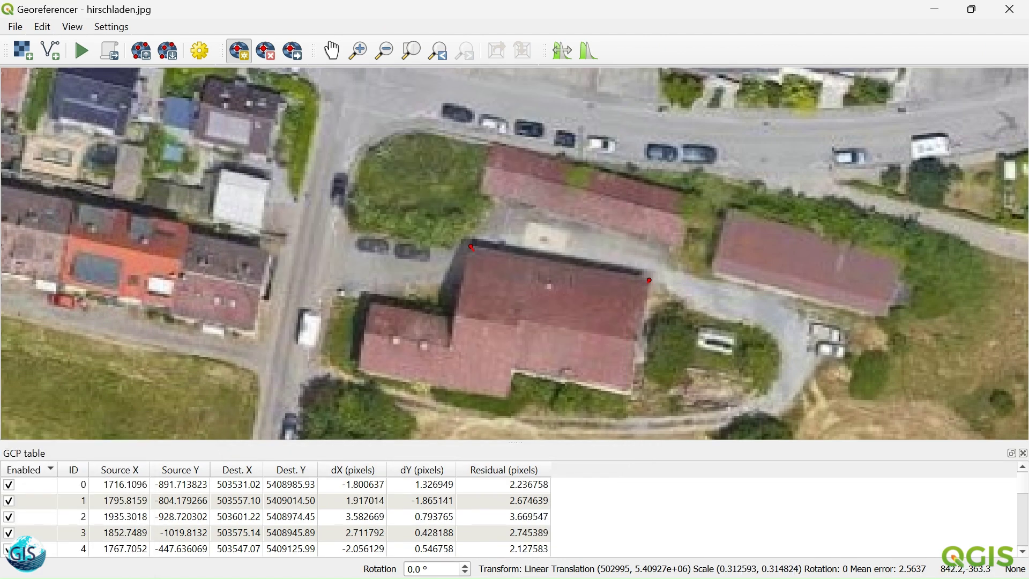
# - Add a control point at the Bergstraße building's northern inner corner, where the west wing meets the main block, linked to the footprint vertex
pyautogui.click(451, 314)
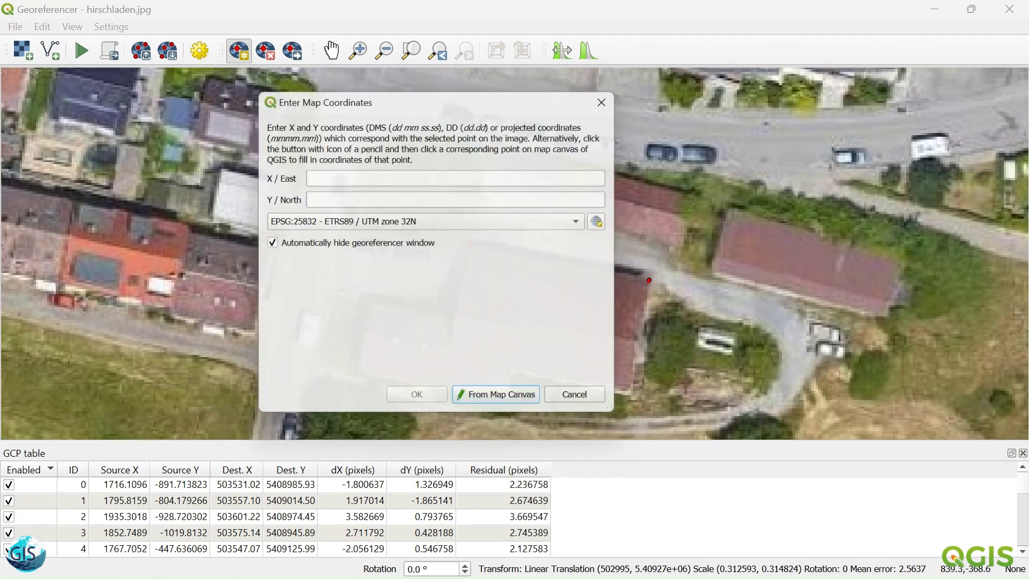
pyautogui.click(500, 402)
pyautogui.click(441, 322)
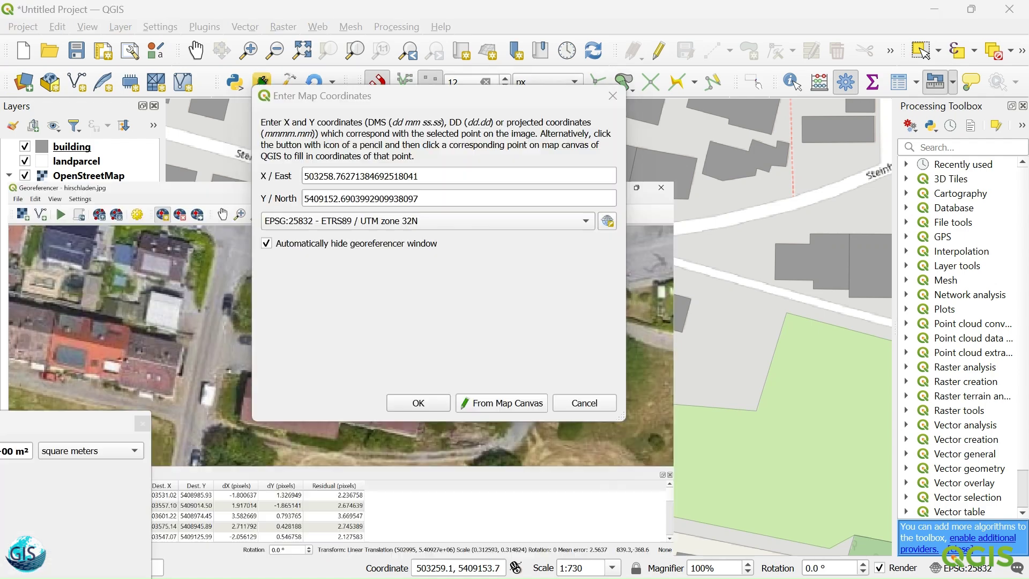
pyautogui.press('Return')
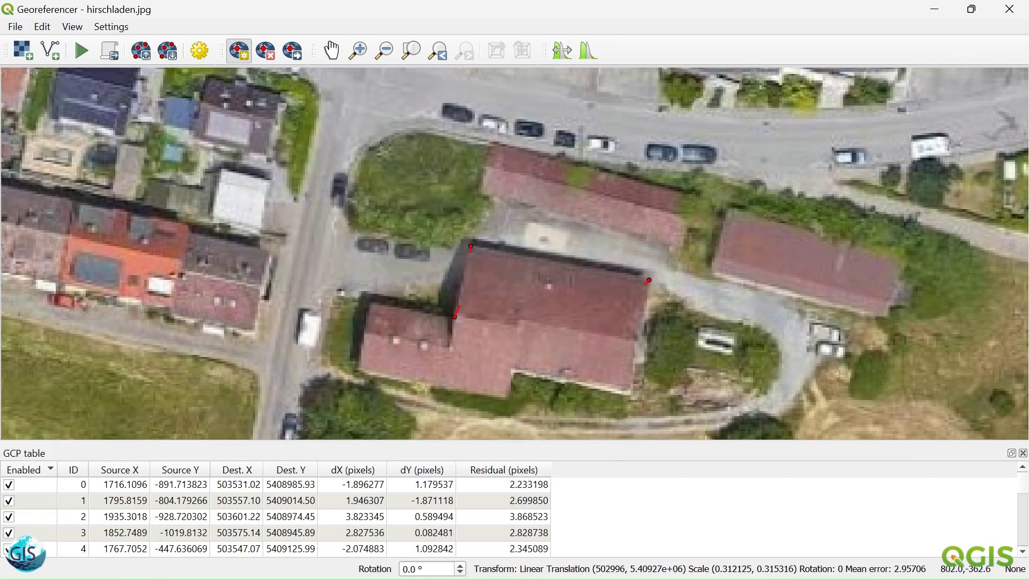
# - Add a control point at the northwest corner of the Bergstraße building's west wing, taking its coordinates from the footprint corner
pyautogui.click(512, 370)
pyautogui.click(503, 402)
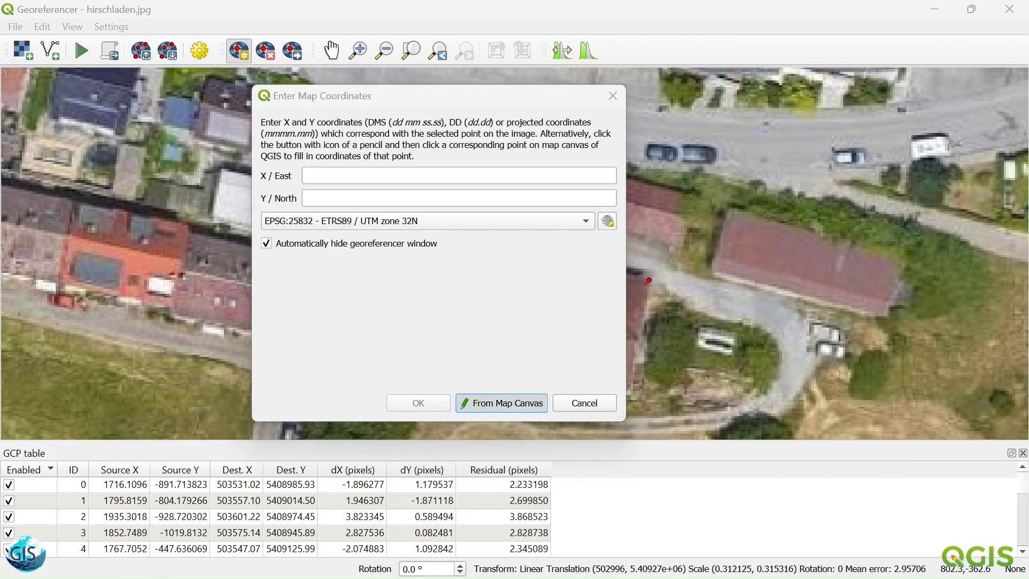
pyautogui.click(393, 315)
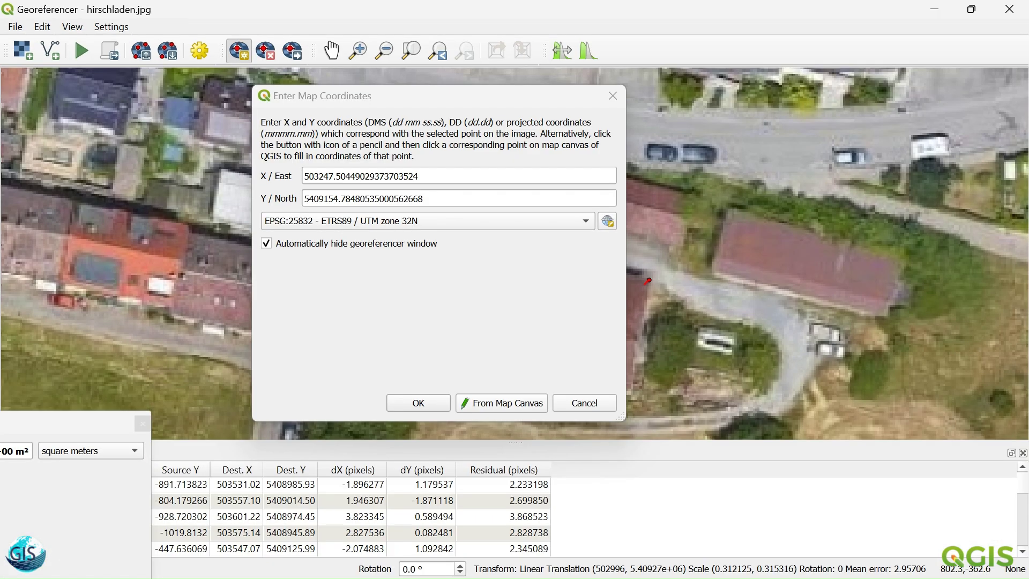
pyautogui.press('Return')
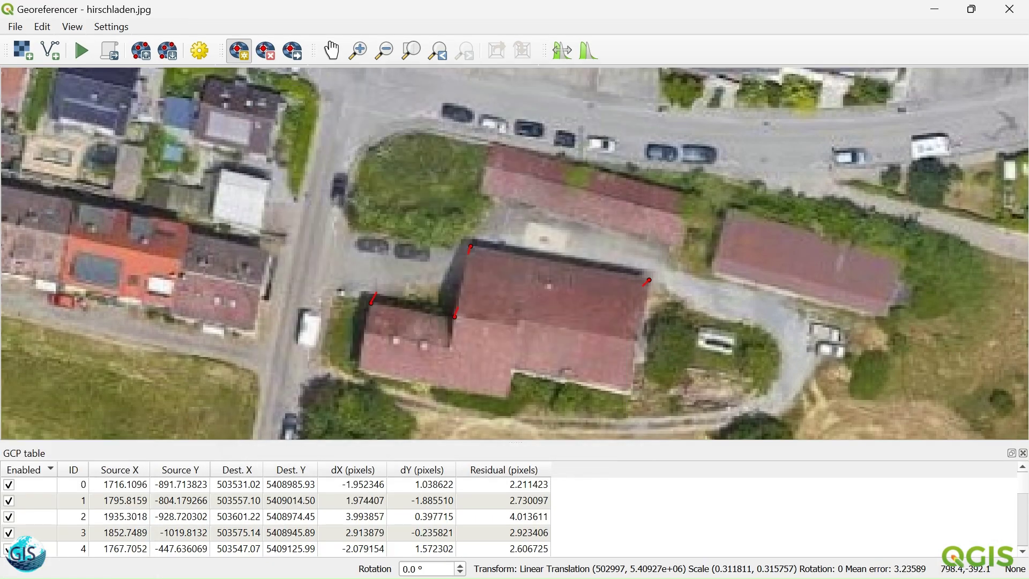
# - Add a control point at the southwest corner of the Bergstraße building's west wing, linked to the same footprint corner
pyautogui.click(647, 282)
pyautogui.press('Return')
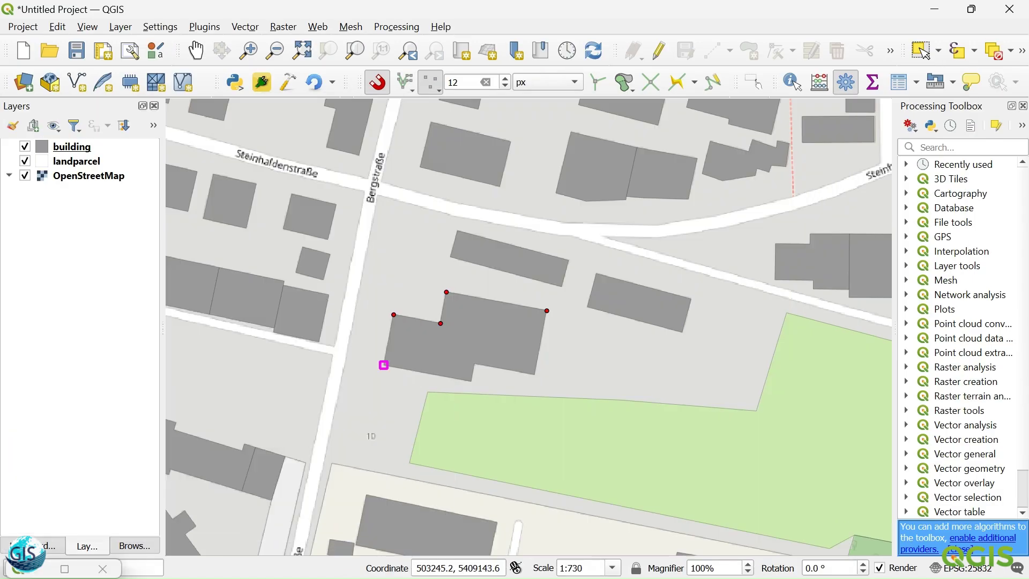
pyautogui.click(382, 362)
pyautogui.press('Return')
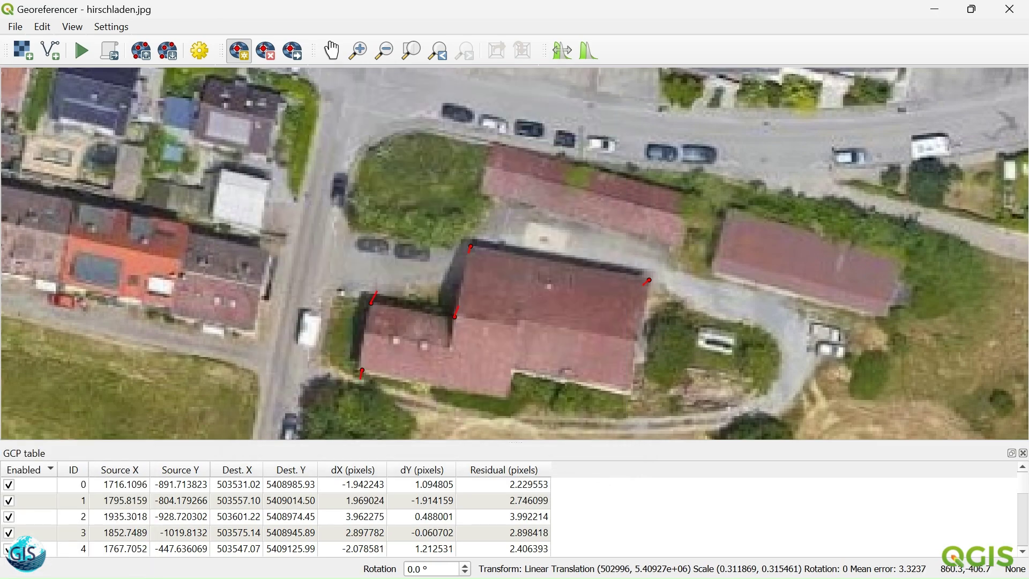
# - Add a control point at the Bergstraße building's southernmost corner, beside the step in its south wall, linked to the matching footprint corner
pyautogui.click(509, 396)
pyautogui.press('Return')
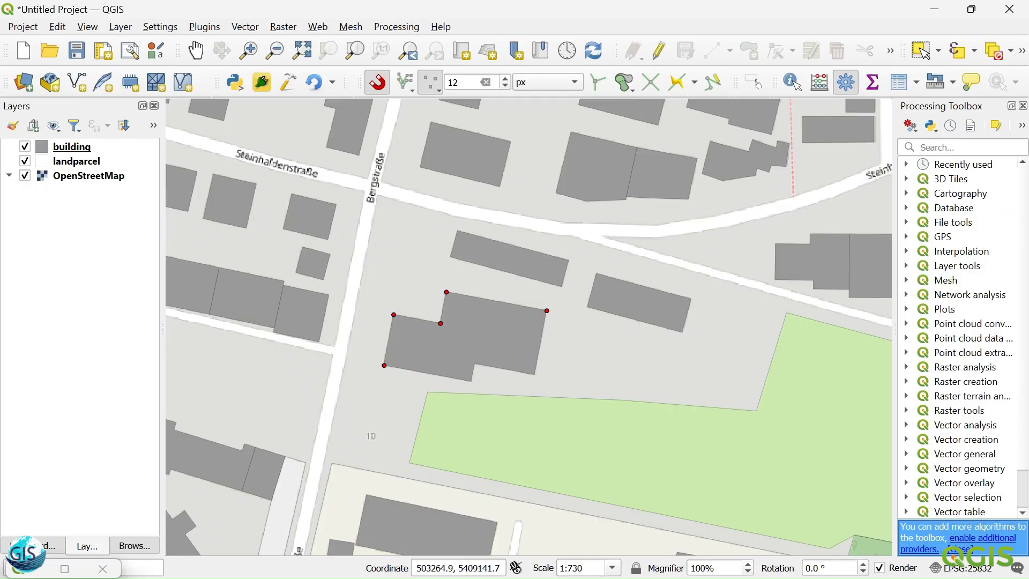
pyautogui.click(471, 381)
pyautogui.click(418, 402)
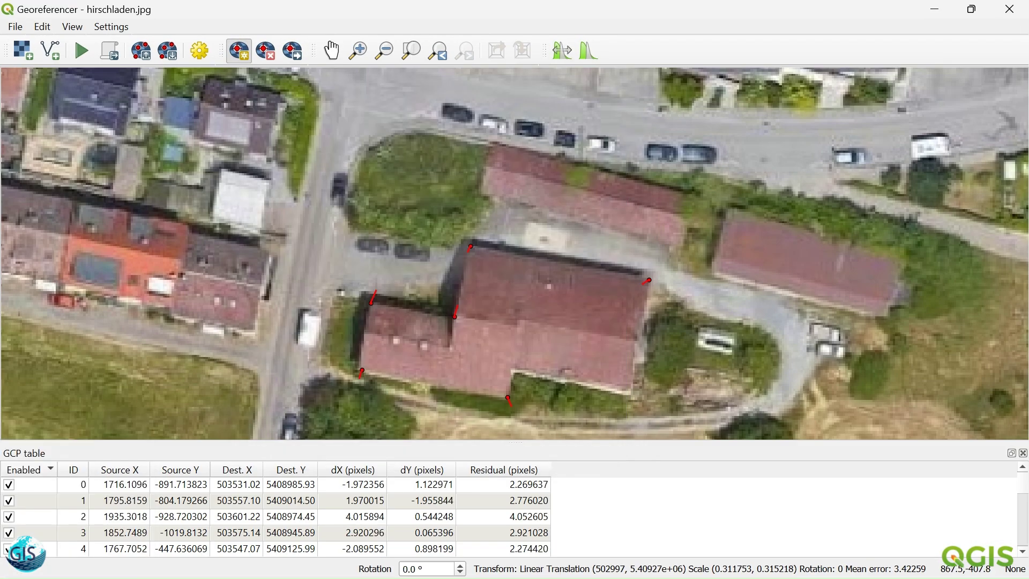
# - Add a control point at the southeast corner of the Bergstraße building, taking its coordinates from the footprint's southeast corner
pyautogui.click(635, 375)
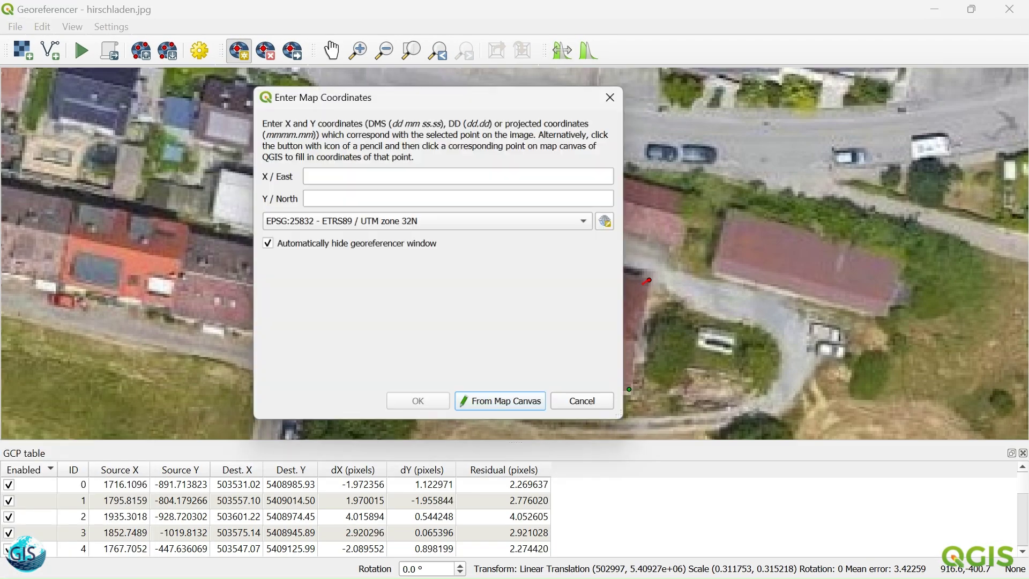
pyautogui.click(502, 402)
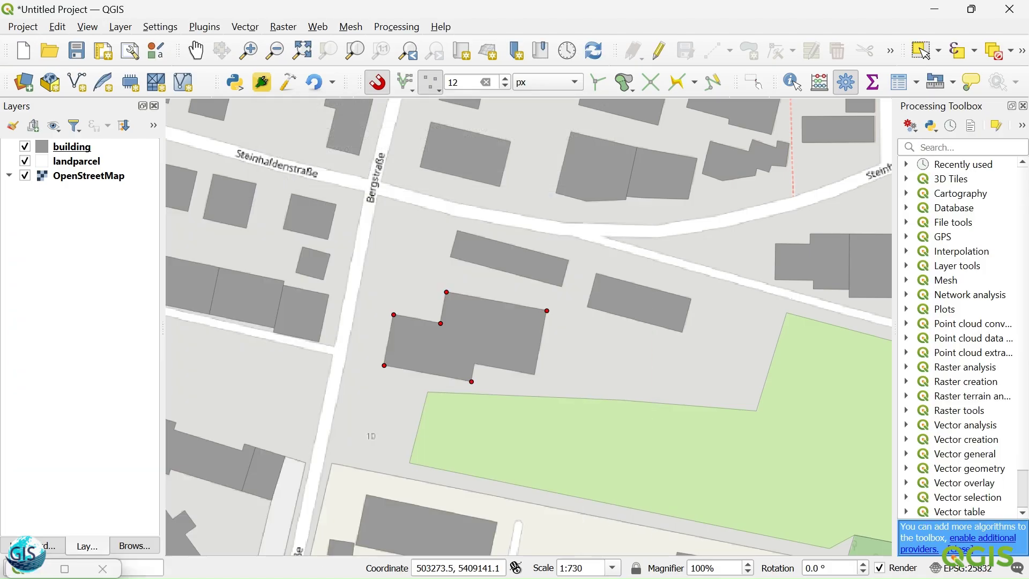
pyautogui.click(534, 374)
pyautogui.click(418, 403)
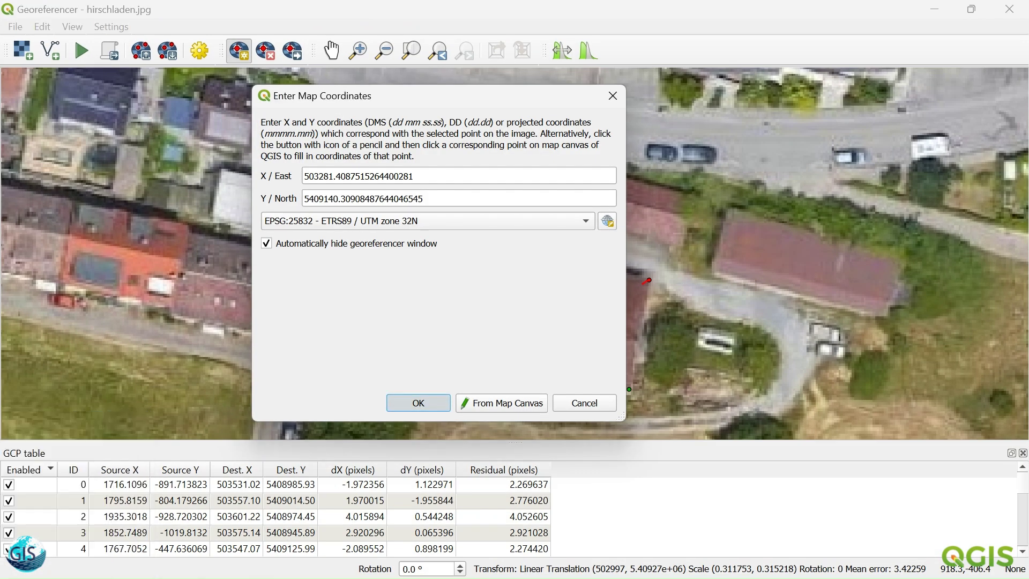
# - Add a control point at the northeast corner of the red-roofed hall south of the L 1177 road, linked to the same footprint corner
pyautogui.scroll(-4, 418, 403)
pyautogui.moveTo(532, 385); pyautogui.dragTo(470, 196)
pyautogui.scroll(-1, 472, 196)
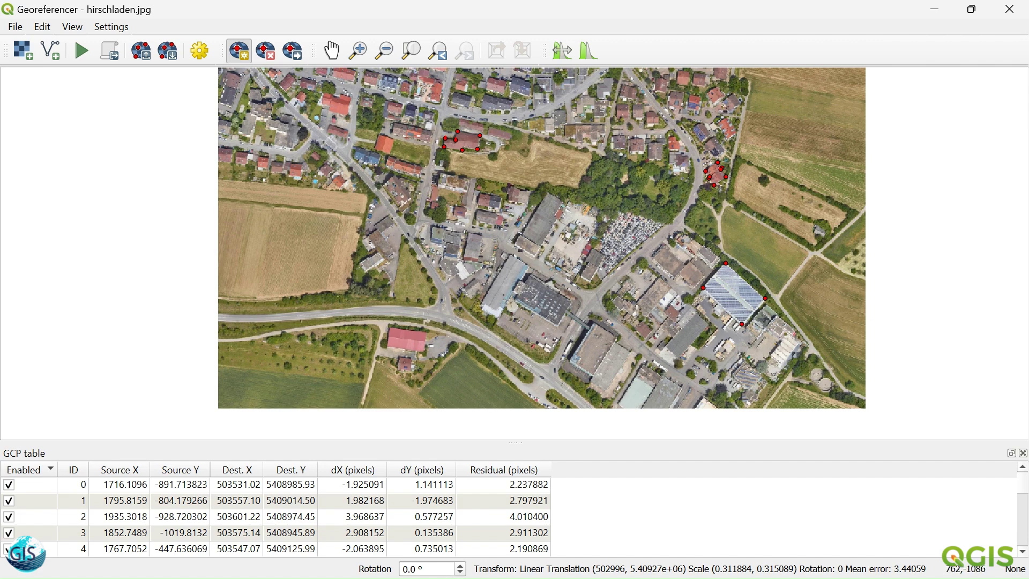
pyautogui.scroll(2, 392, 368)
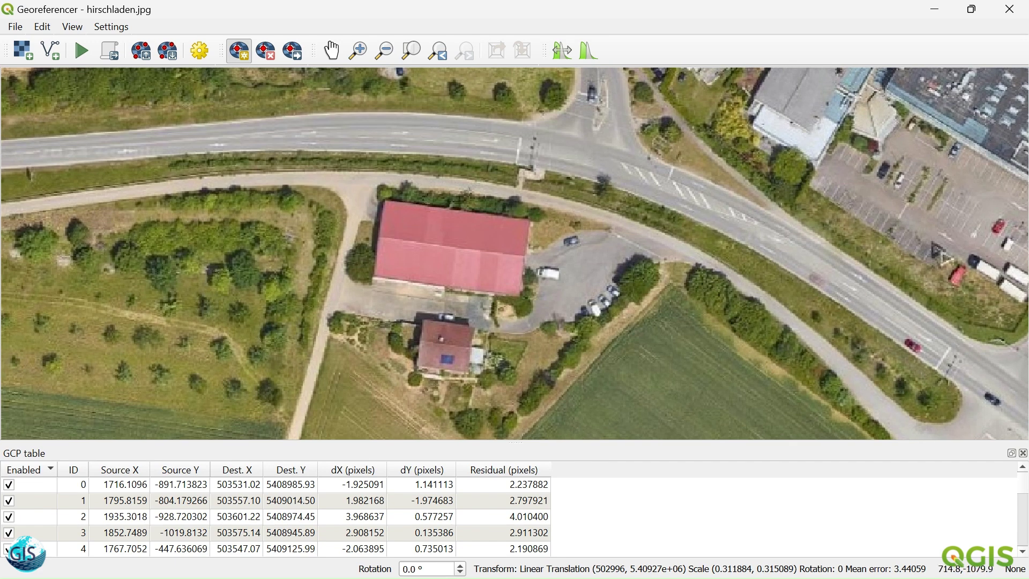
pyautogui.click(418, 371)
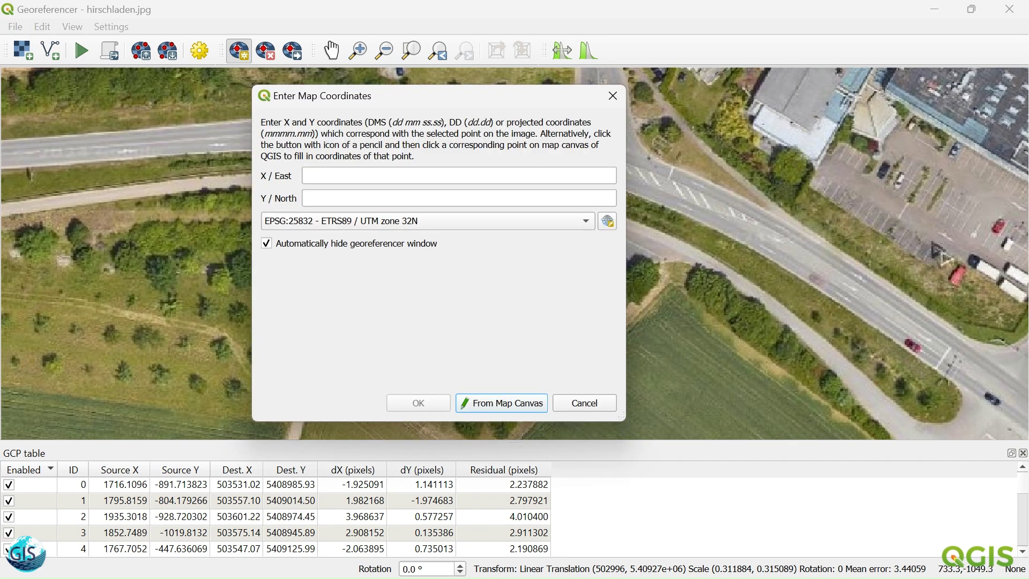
pyautogui.click(501, 403)
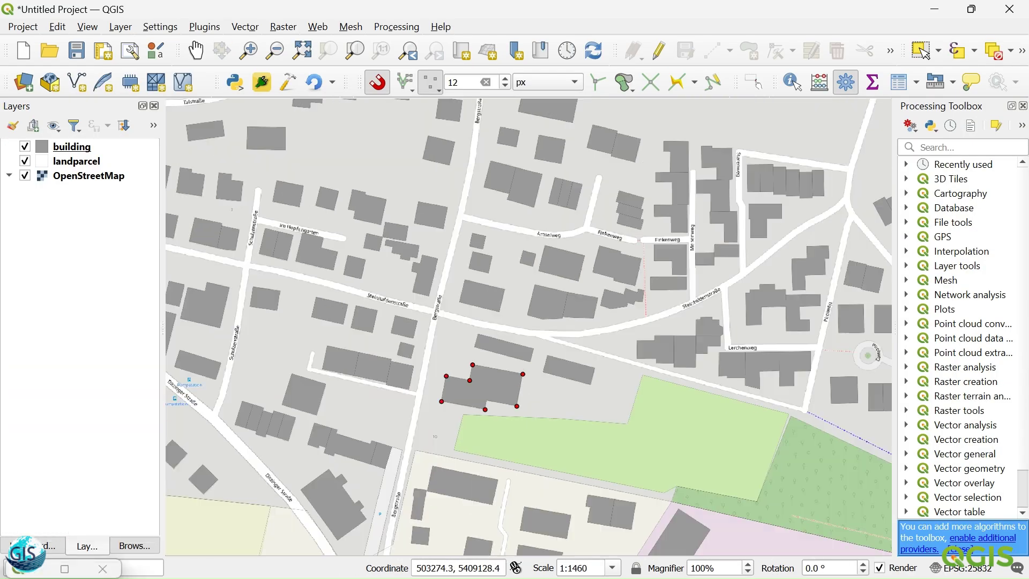
pyautogui.scroll(-1, 494, 432)
pyautogui.moveTo(533, 472); pyautogui.dragTo(530, 210)
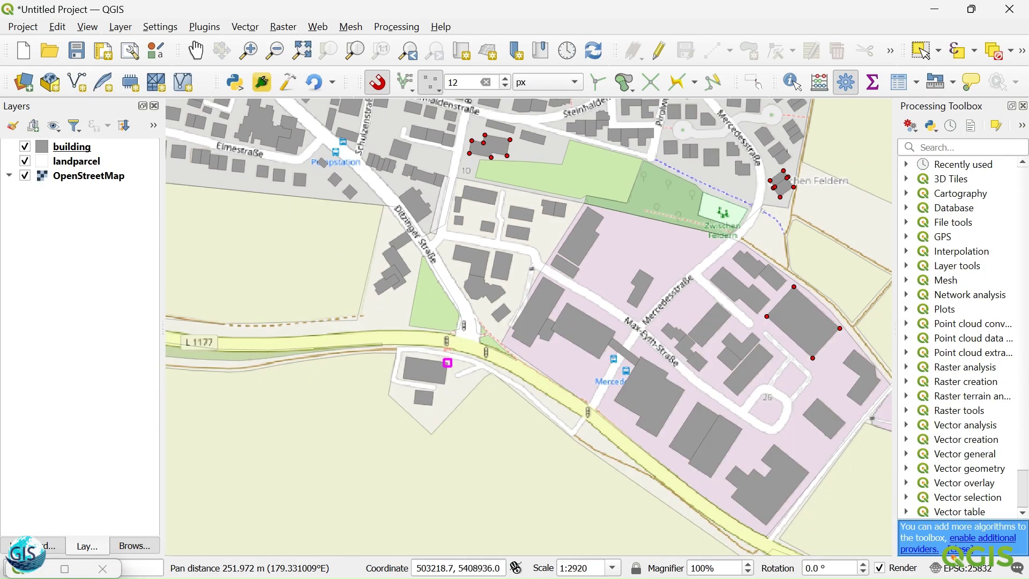
pyautogui.scroll(2, 432, 377)
pyautogui.click(498, 320)
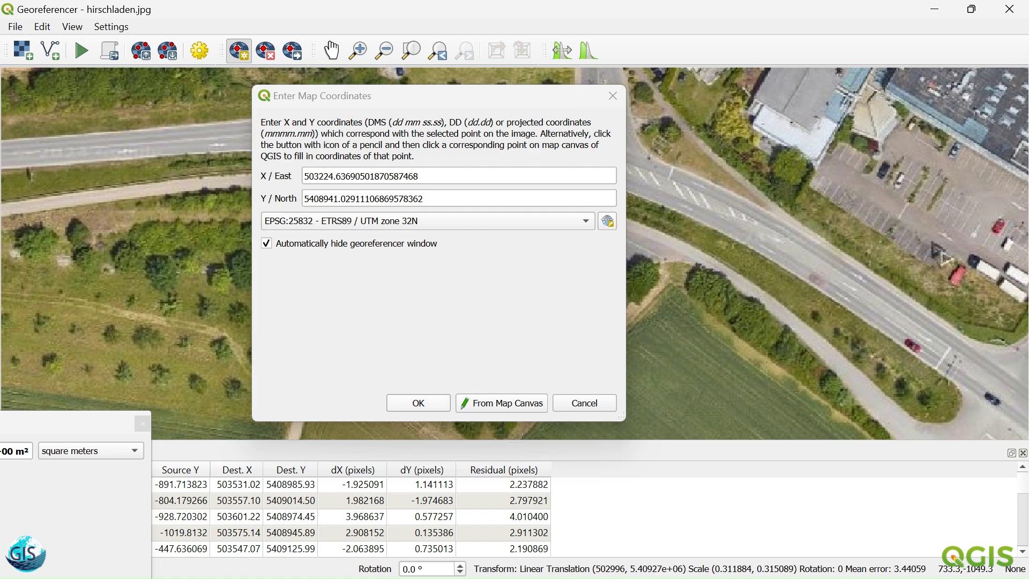
pyautogui.press('Return')
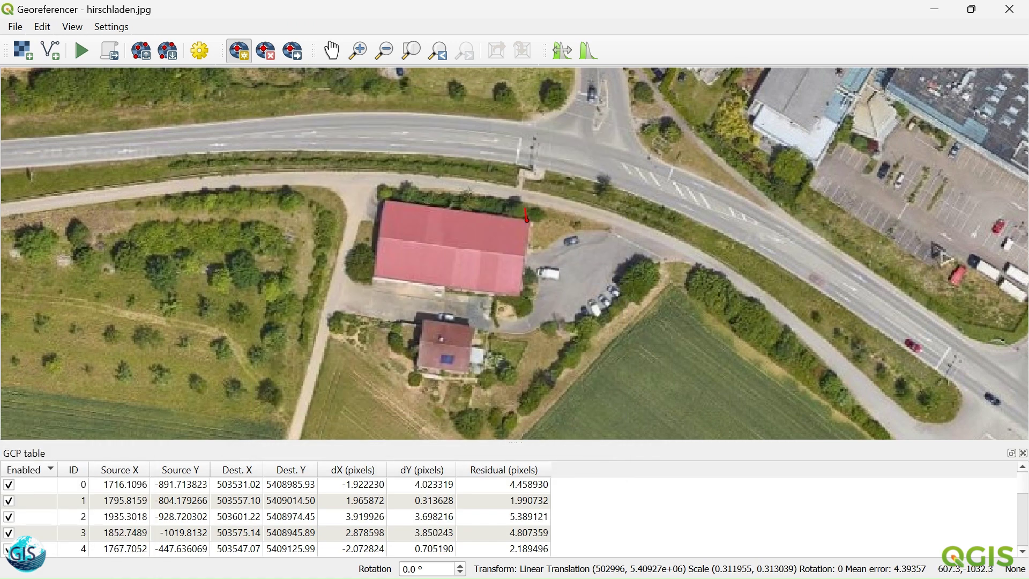
# - Add a control point at the northwest corner of the red-roofed hall, taking its coordinates from the same corner of the building footprint
pyautogui.click(527, 216)
pyautogui.click(487, 400)
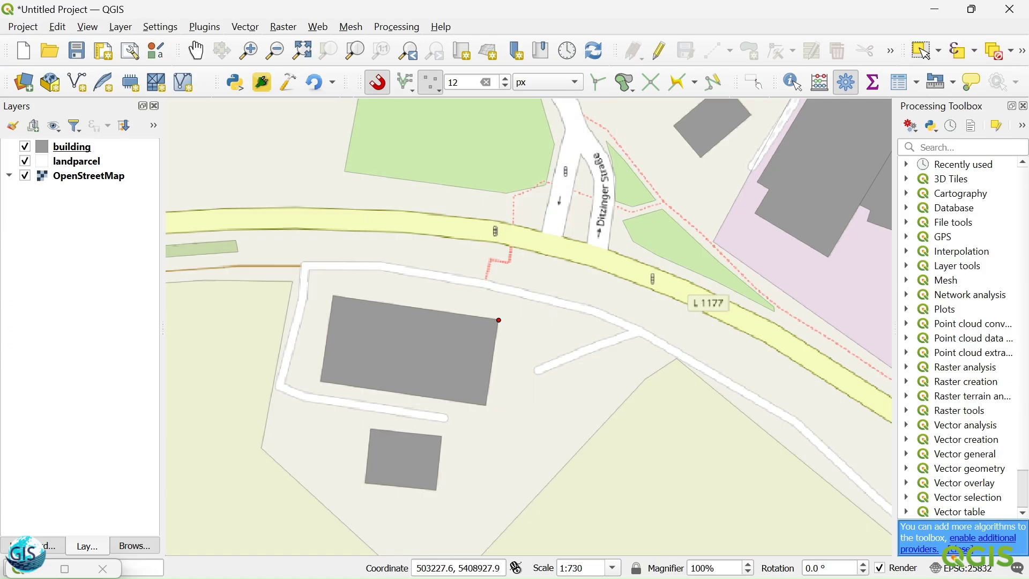
pyautogui.click(499, 320)
pyautogui.press('Return')
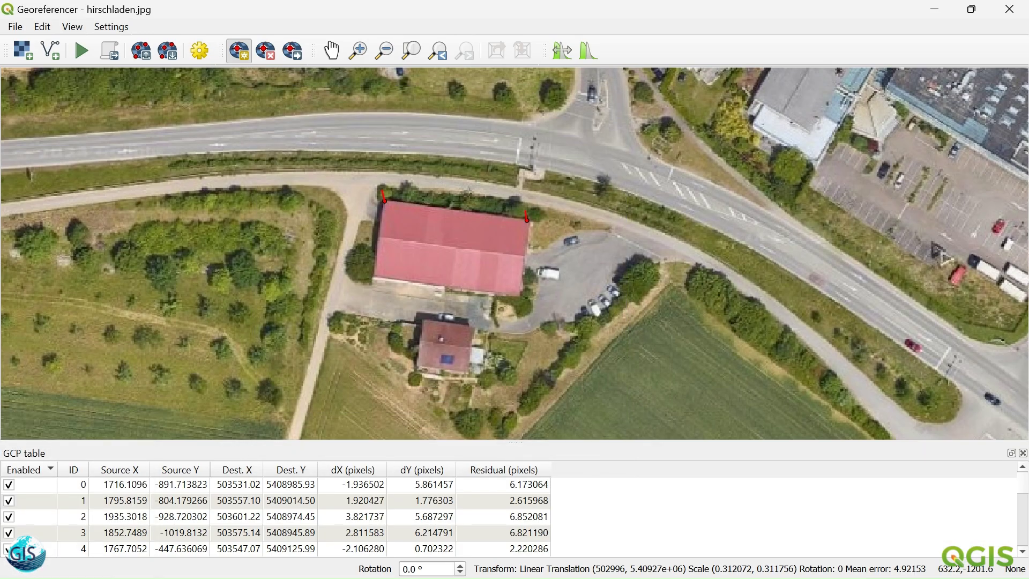
# - Add a control point at the southwest corner of the red-roofed hall, linked to the matching footprint corner
pyautogui.click(374, 278)
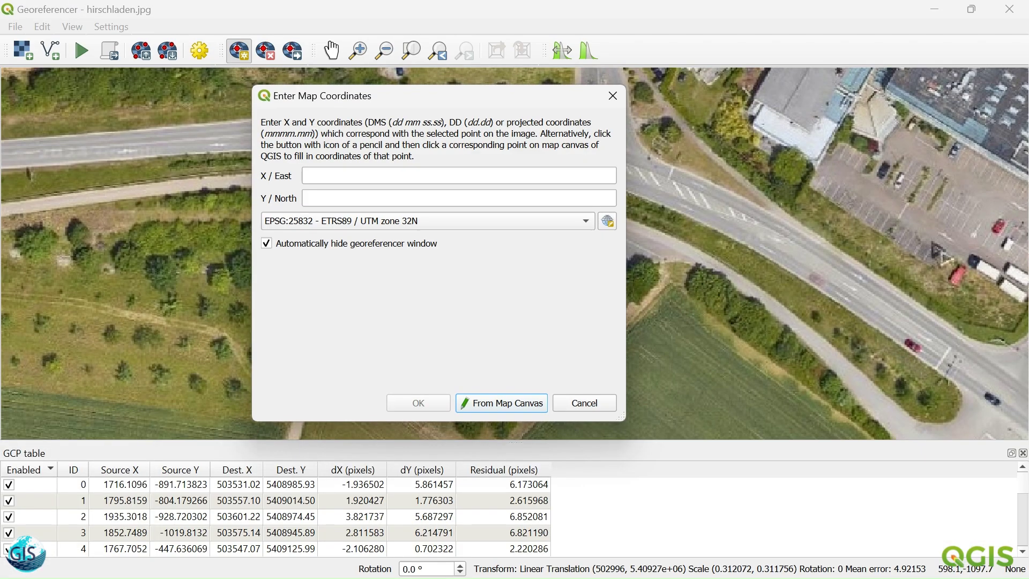
pyautogui.click(501, 403)
pyautogui.click(321, 381)
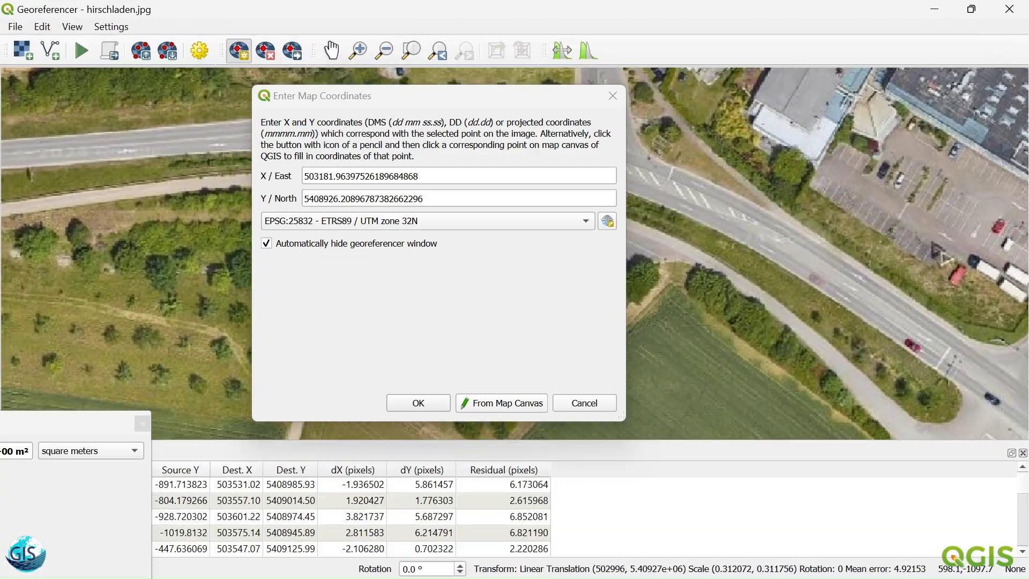
pyautogui.press('Return')
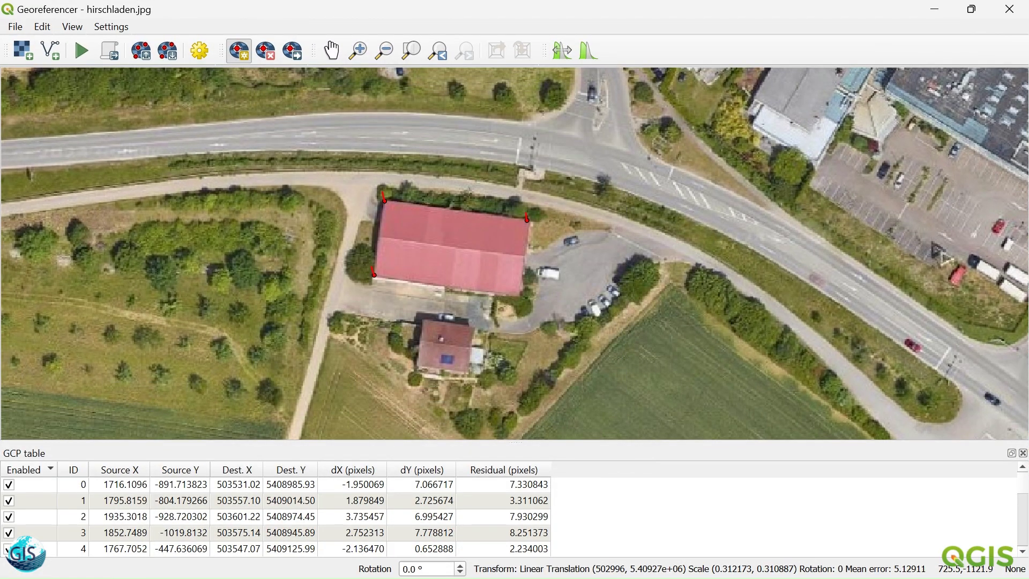
# - Add a control point at the southeast corner of the red-roofed hall, linked to the matching footprint corner
pyautogui.click(521, 295)
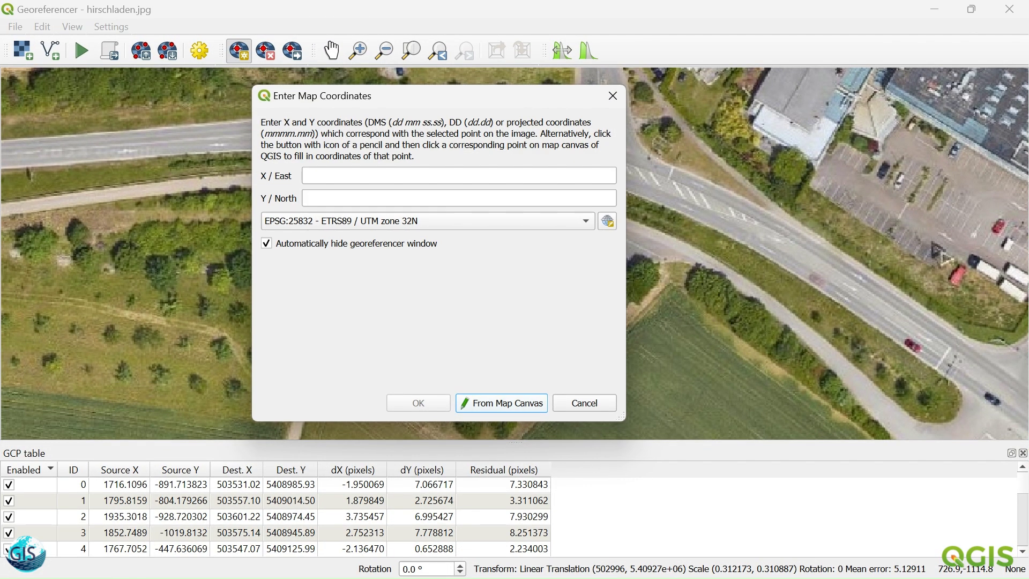
pyautogui.click(501, 403)
pyautogui.click(486, 406)
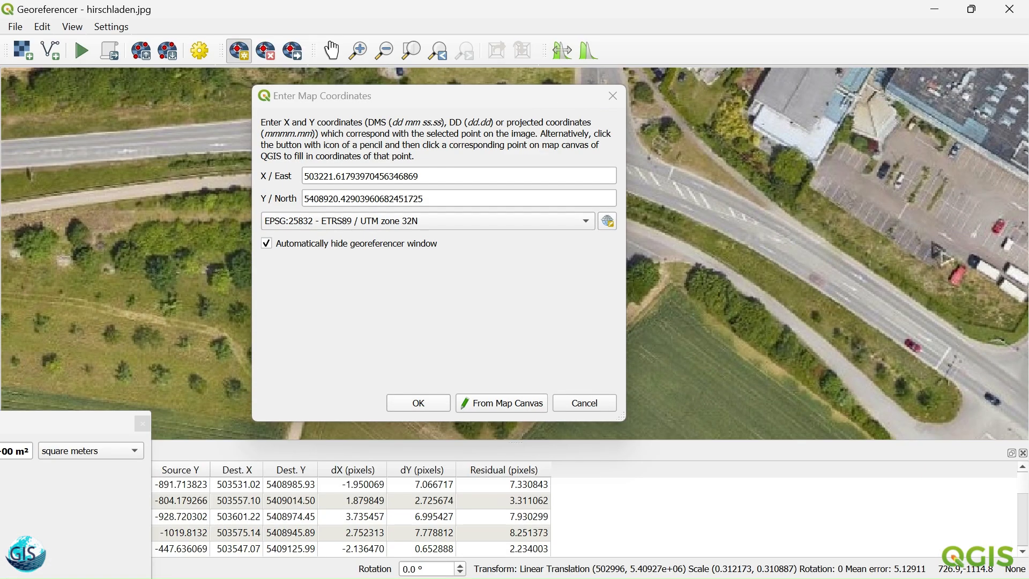
pyautogui.press('Return')
# - Review the residuals of all control points in the GCP table and check the mean error with point 3 disabled and re-enabled
pyautogui.moveTo(515, 443); pyautogui.dragTo(514, 246)
pyautogui.scroll(-2, 276, 419)
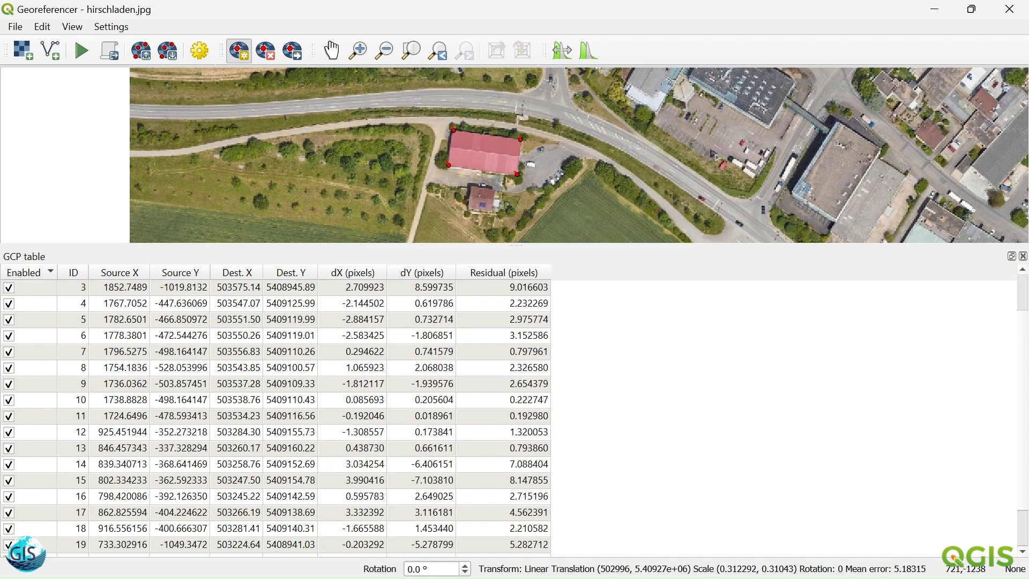
pyautogui.scroll(2, 276, 418)
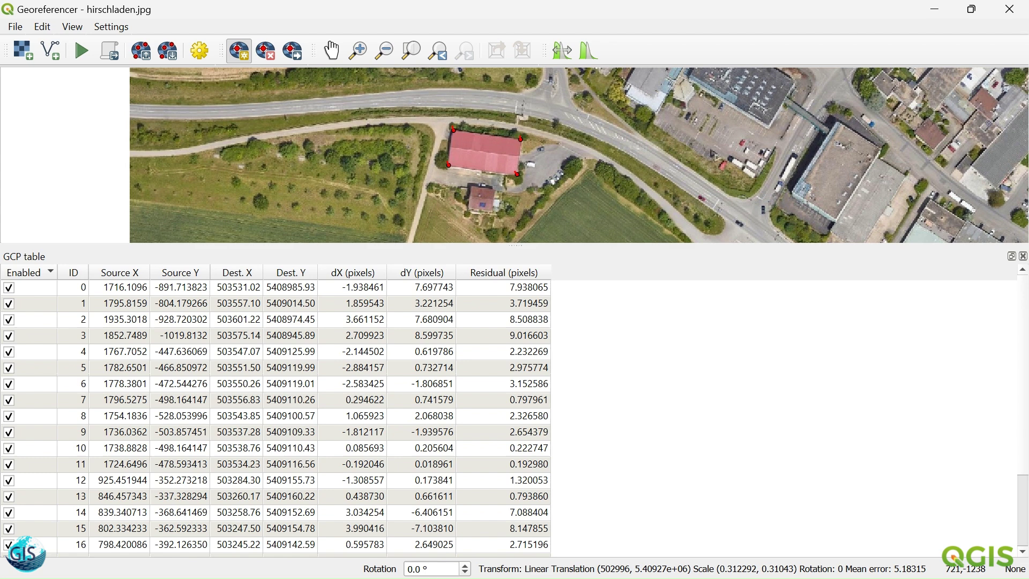
pyautogui.click(9, 336)
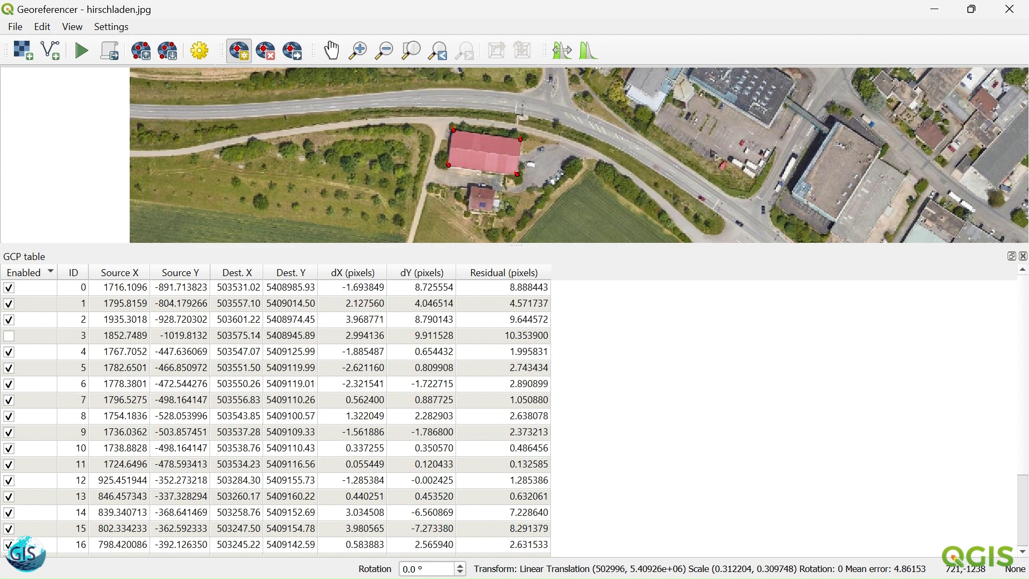
pyautogui.click(8, 335)
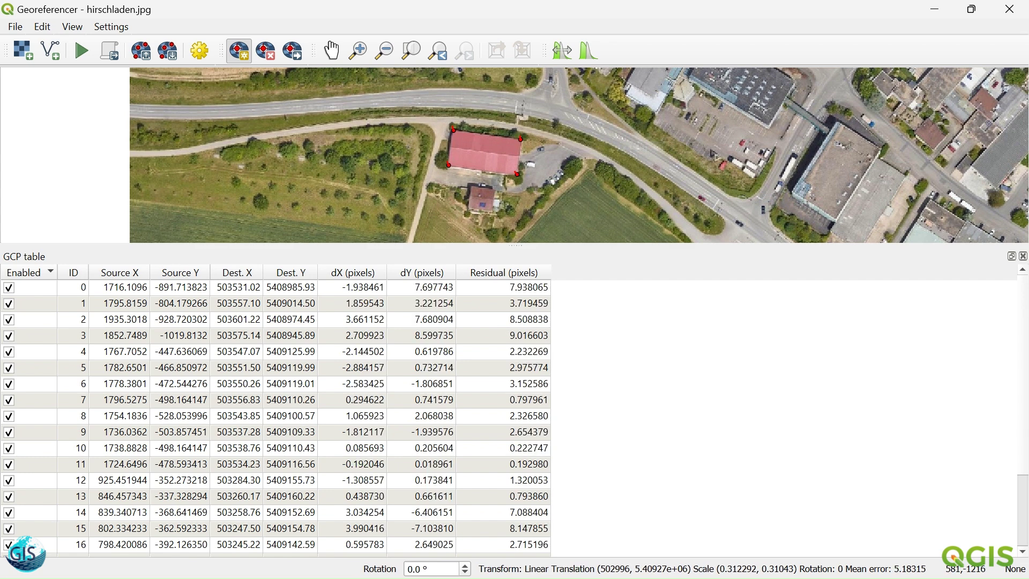
pyautogui.moveTo(456, 245); pyautogui.dragTo(461, 428)
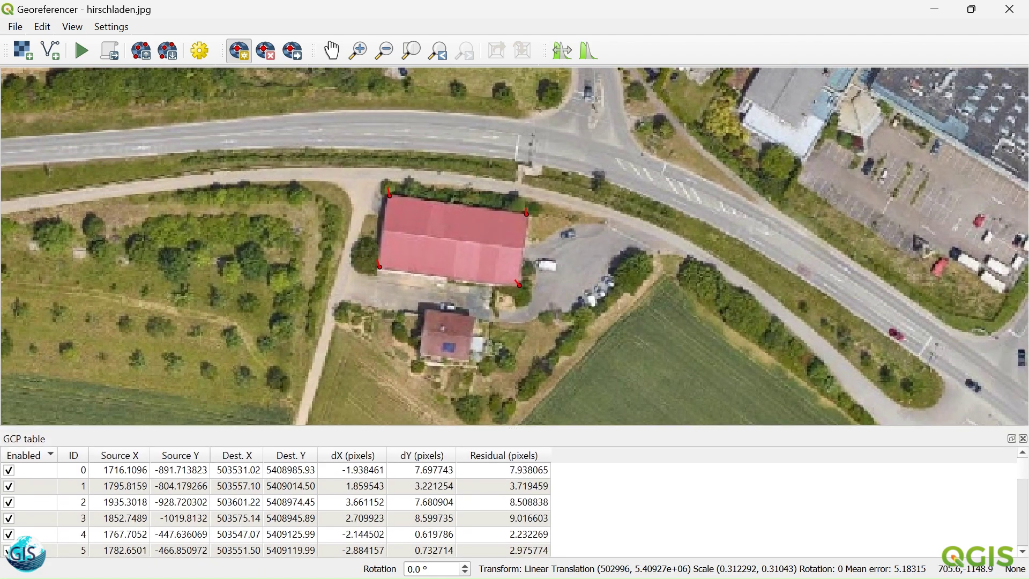
# - Start the georeferencing to bring up its transformation settings, and look through the available transformation types while keeping Linear
pyautogui.scroll(-2, 489, 324)
pyautogui.moveTo(714, 238); pyautogui.dragTo(545, 285)
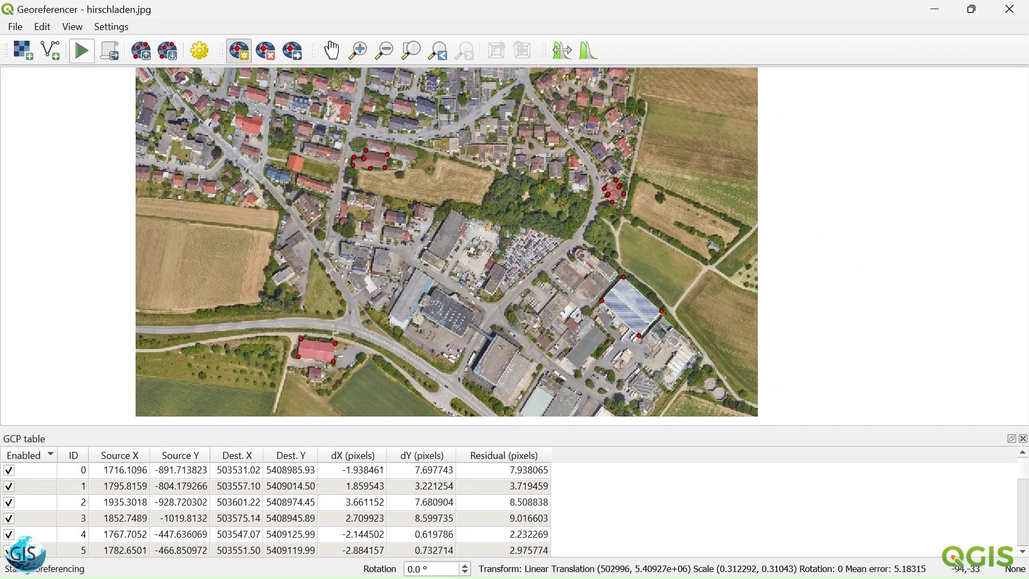
pyautogui.click(82, 51)
pyautogui.click(568, 320)
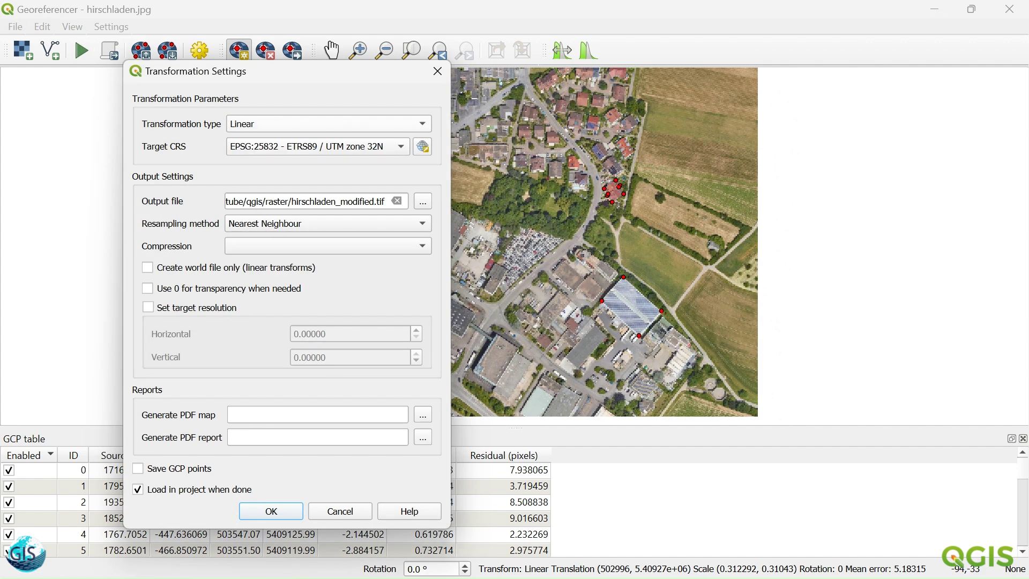
pyautogui.click(329, 124)
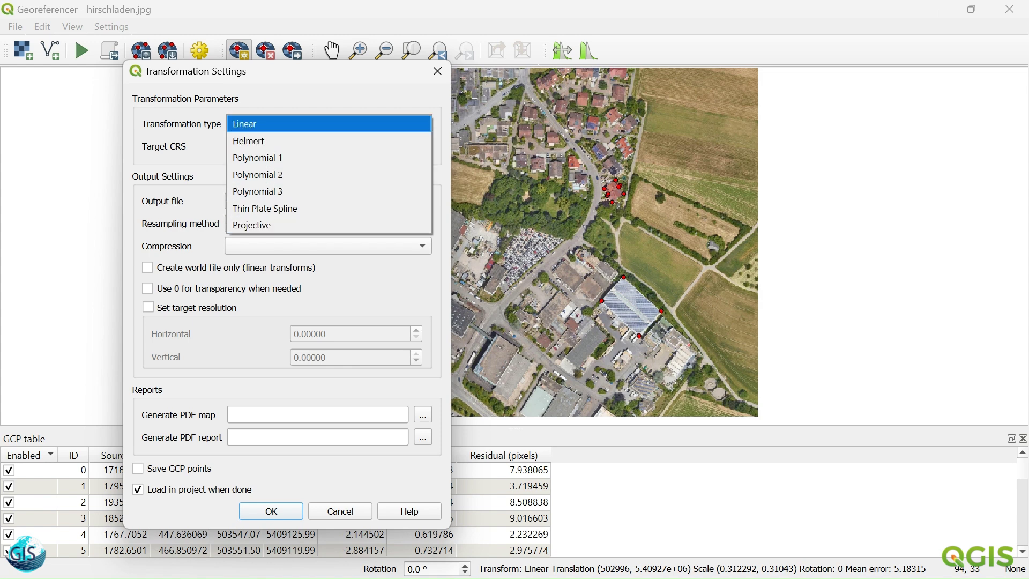
pyautogui.click(329, 124)
# - Switch to Firefox to study the Stack Exchange diagram comparing Linear, Helmert, polynomial, spline and projective transformations, and return to the QGIS transformation settings
pyautogui.click(168, 561)
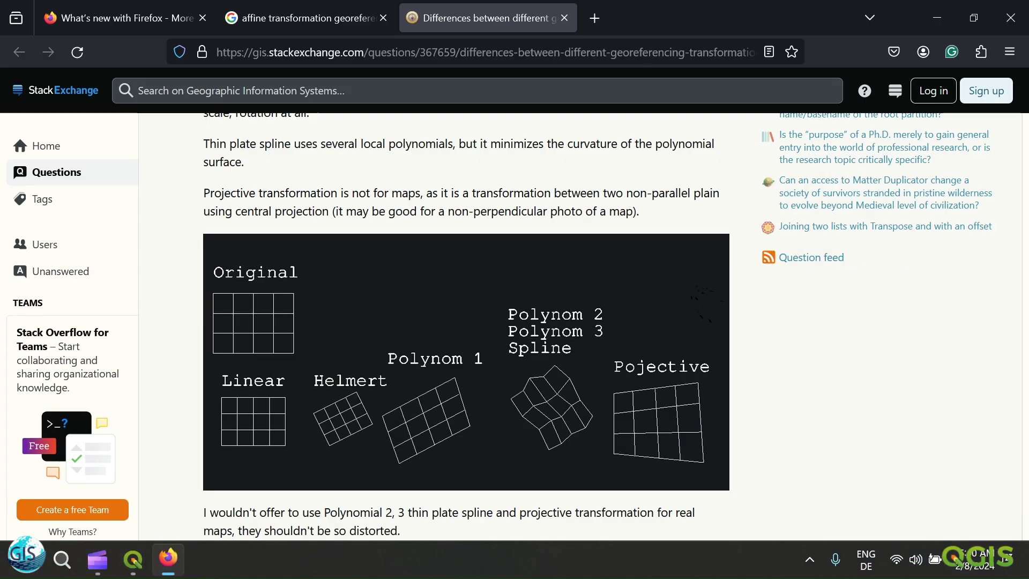
pyautogui.scroll(-2, 467, 322)
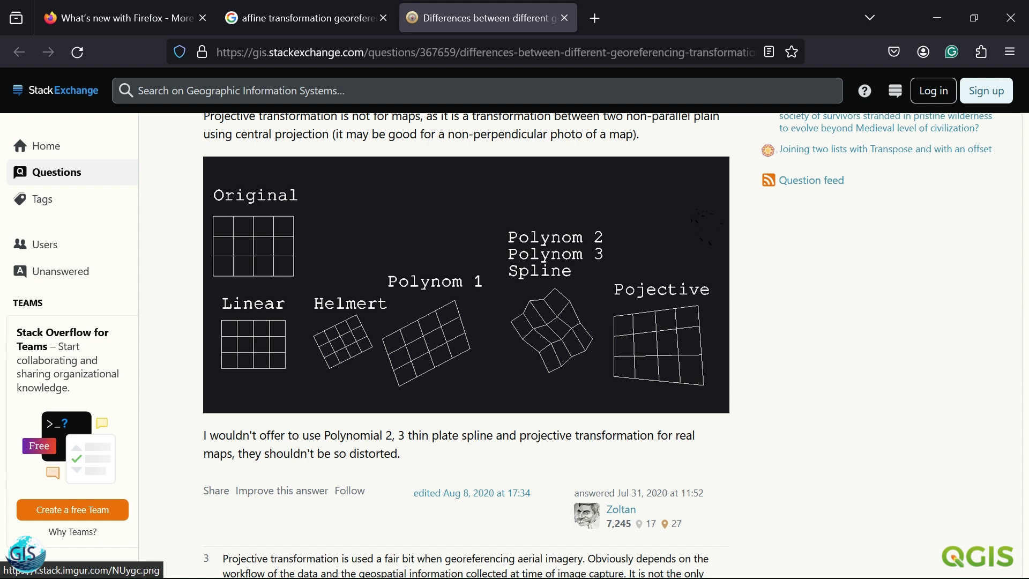
pyautogui.moveTo(133, 559)
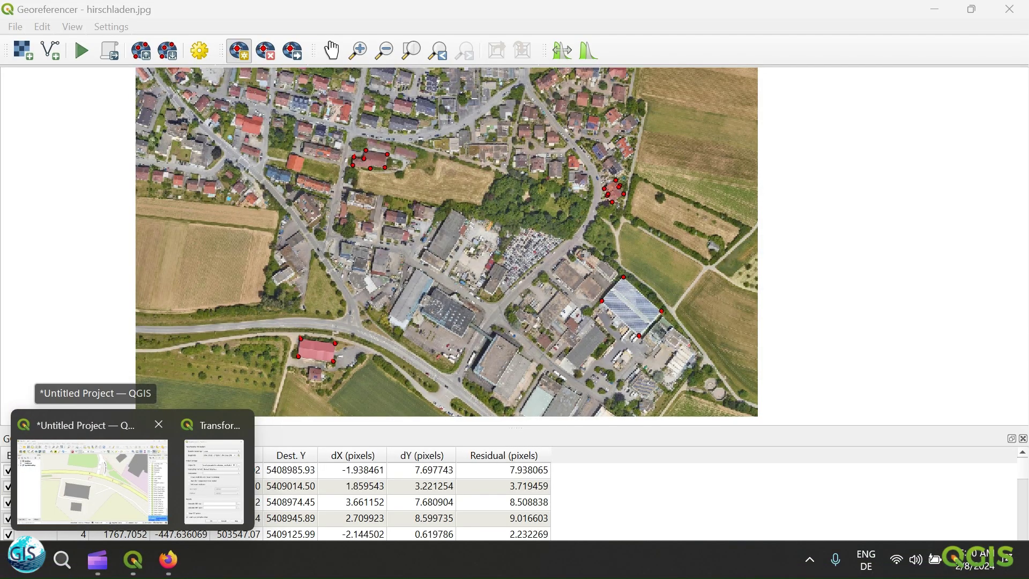
pyautogui.click(93, 482)
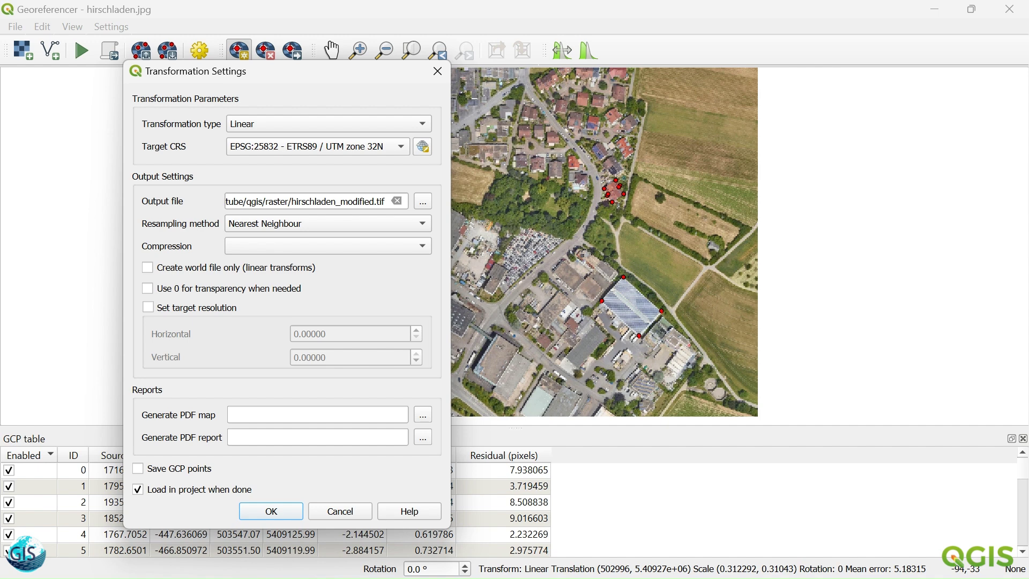
pyautogui.moveTo(133, 560)
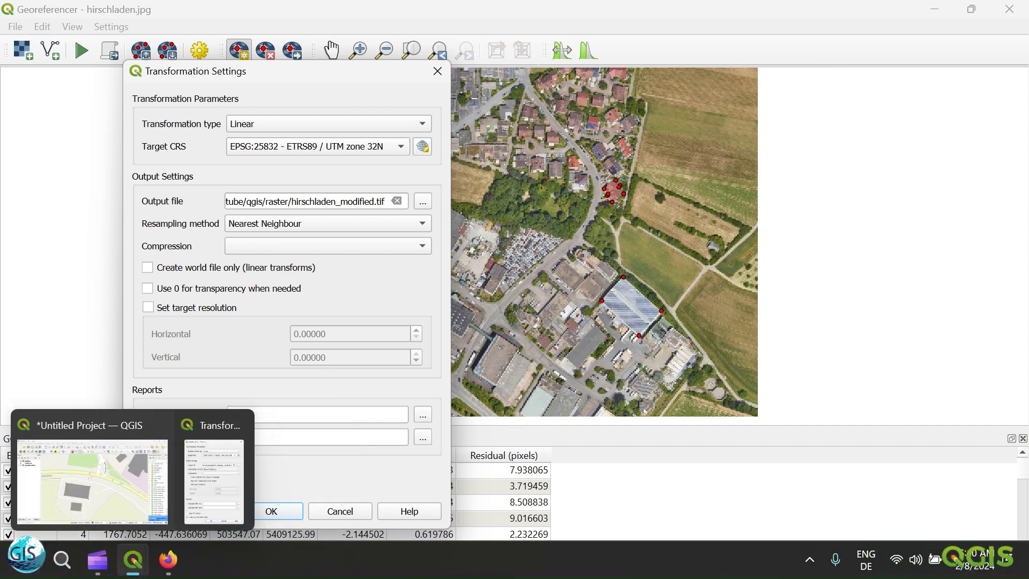
pyautogui.click(92, 482)
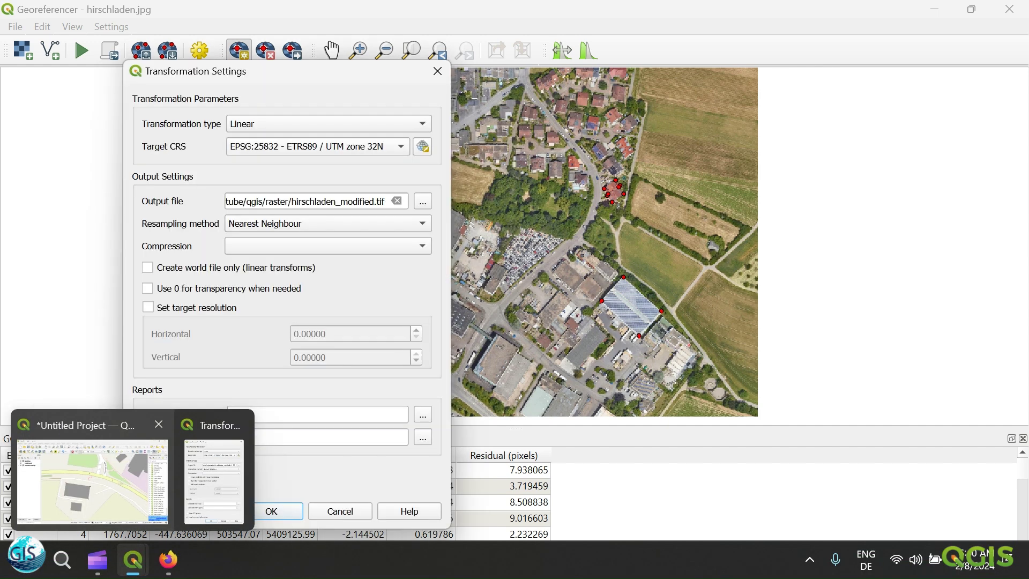
pyautogui.click(168, 560)
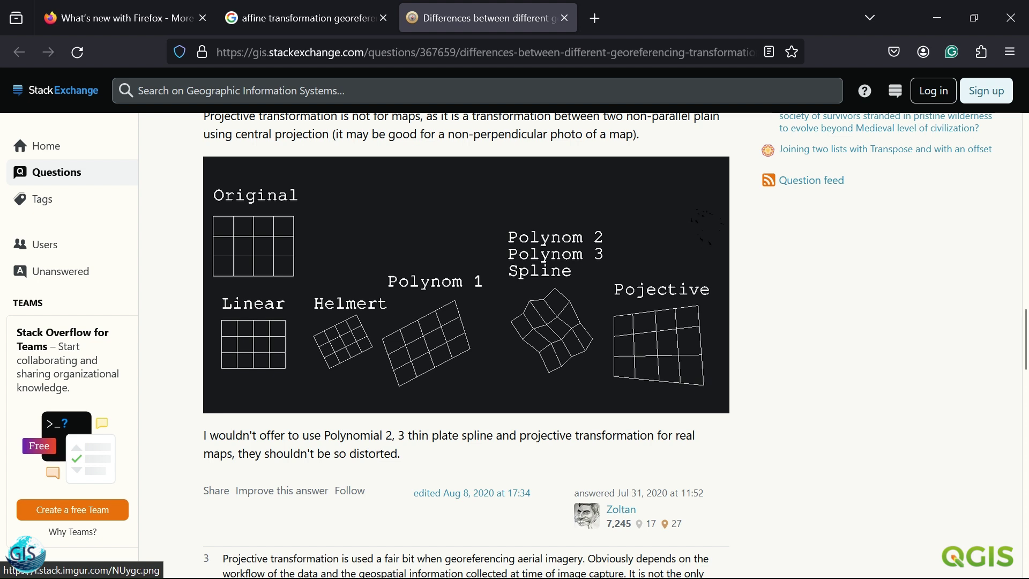
pyautogui.moveTo(133, 560)
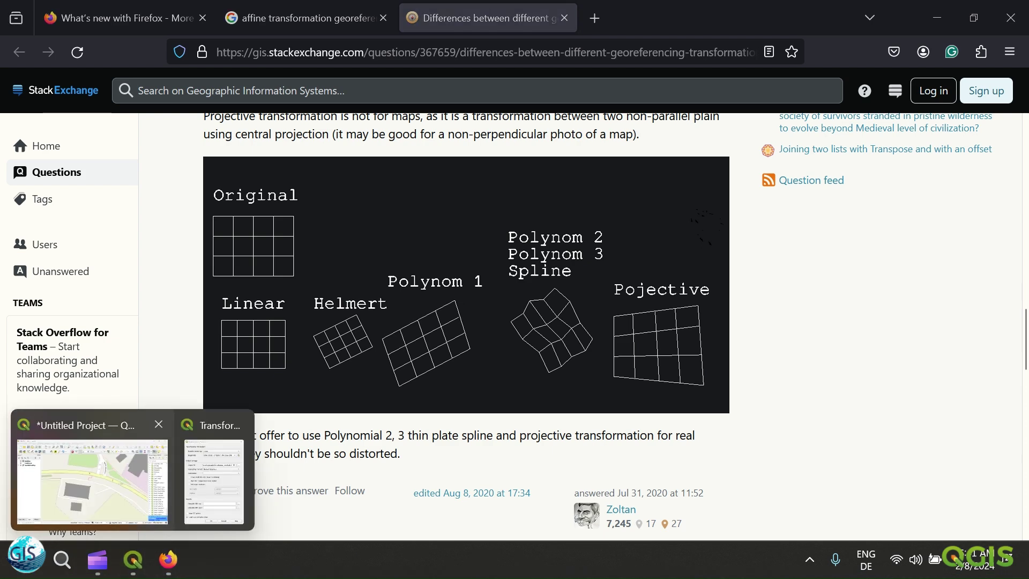
pyautogui.click(214, 480)
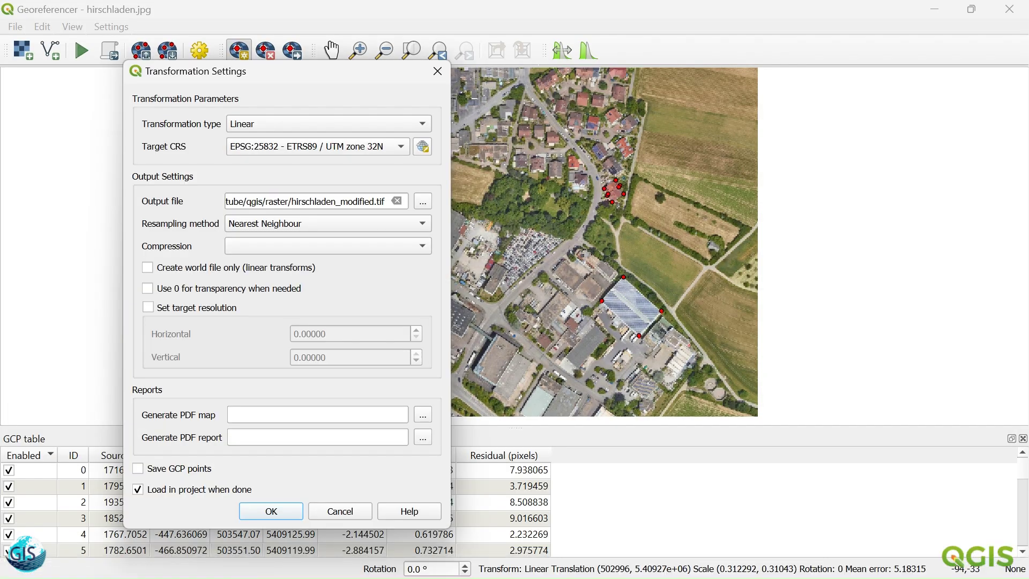
# - Accept the Linear transformation with target CRS EPSG:25832 and georeference the image to hirschladen_modified.tif
pyautogui.moveTo(347, 77); pyautogui.dragTo(201, 66)
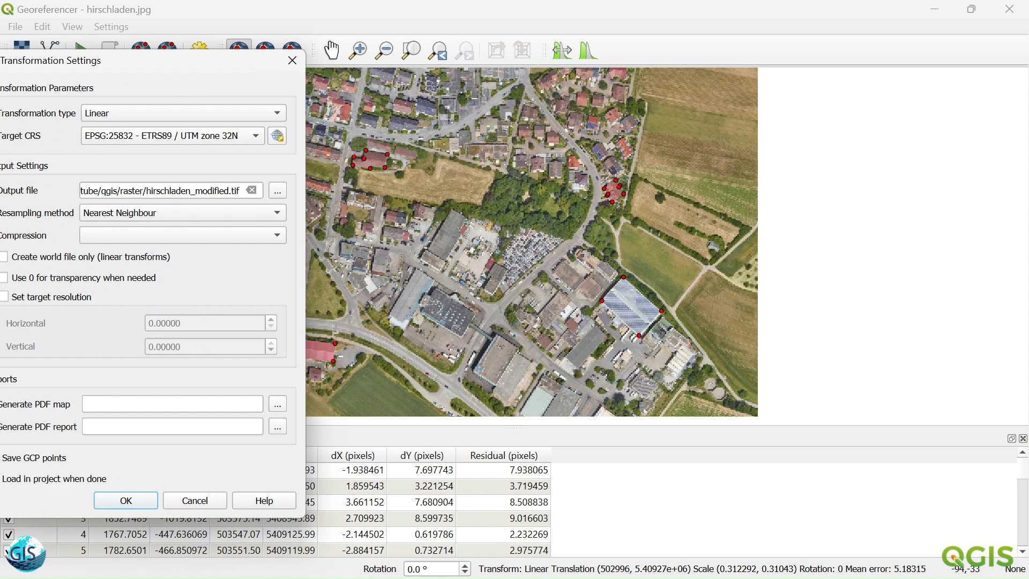
pyautogui.moveTo(236, 62); pyautogui.dragTo(554, 60)
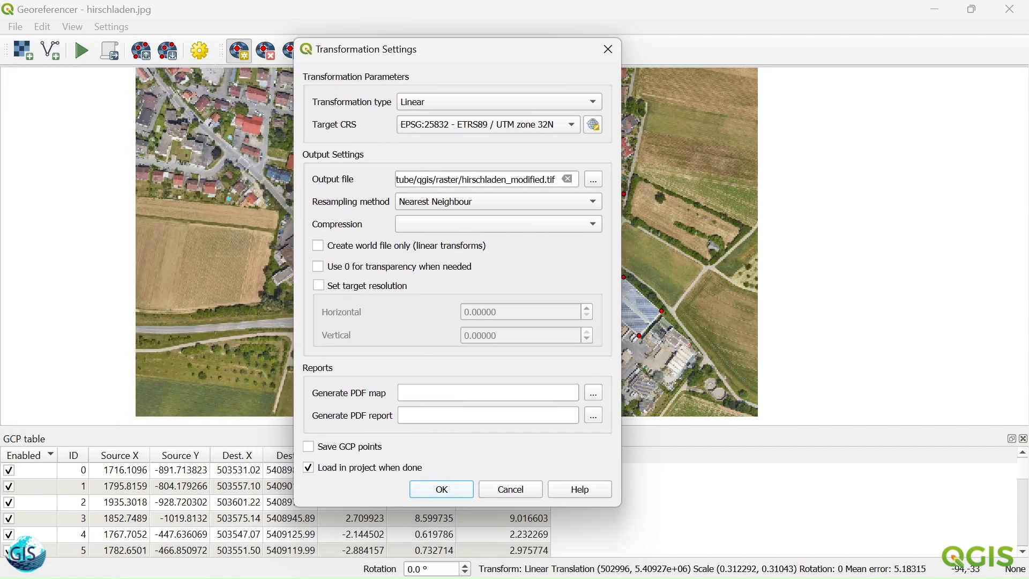
pyautogui.press('Return')
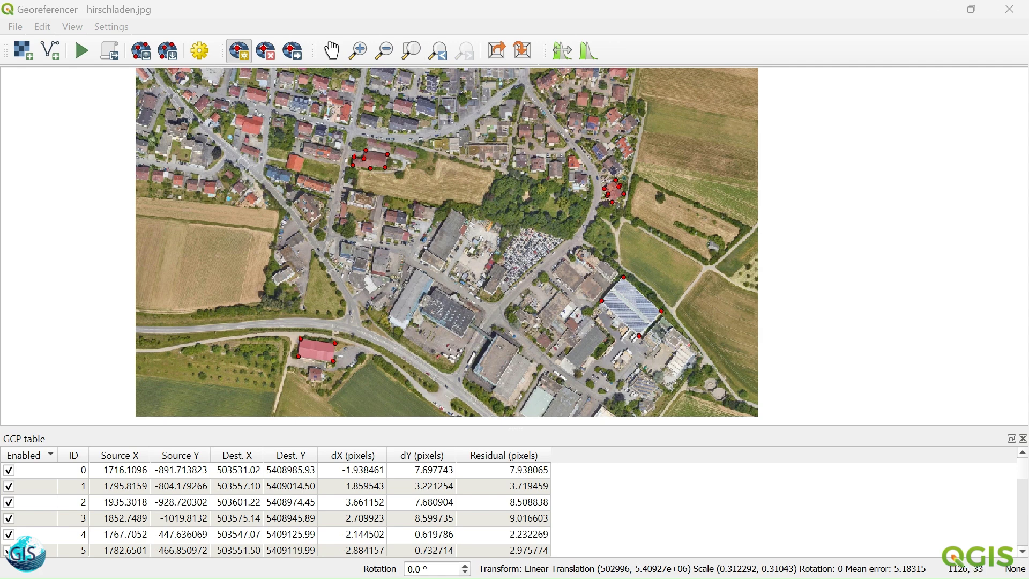
pyautogui.moveTo(354, 9); pyautogui.dragTo(371, 34)
pyautogui.click(100, 79)
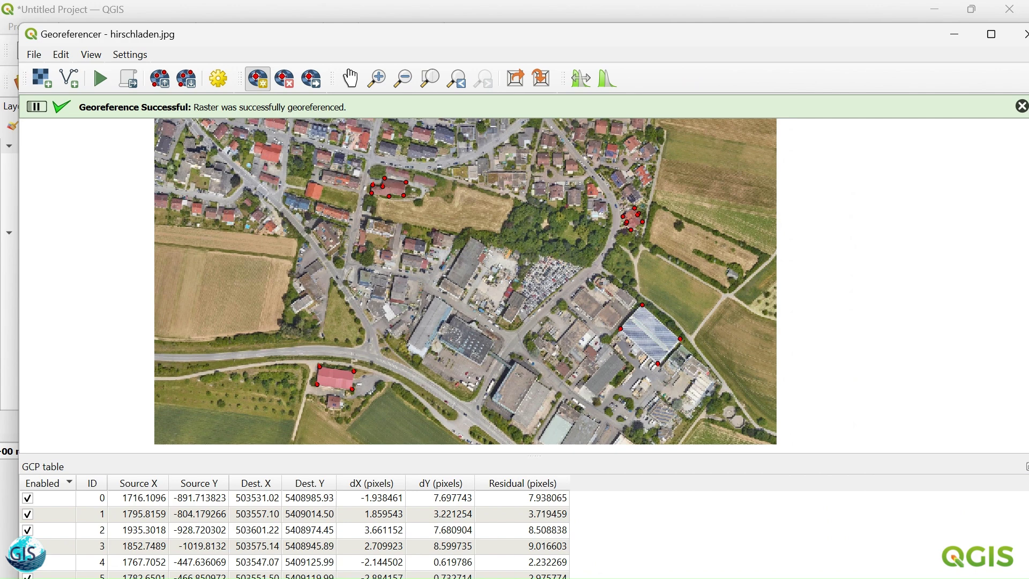
# - Minimise the Georeferencer and place the hirschladen_modified raster directly below the building layer in the main project
pyautogui.moveTo(897, 35); pyautogui.dragTo(801, 35)
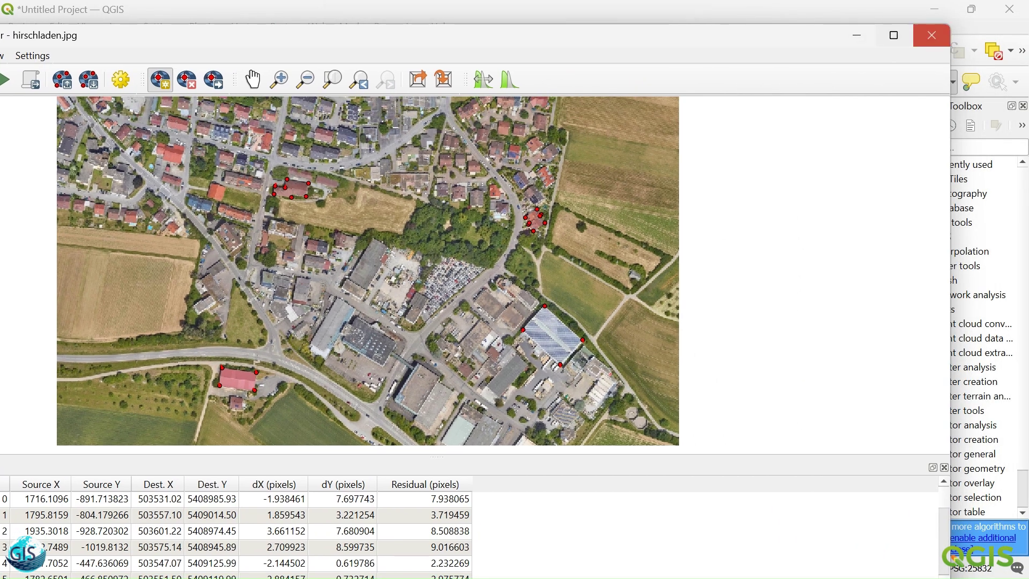
pyautogui.click(857, 35)
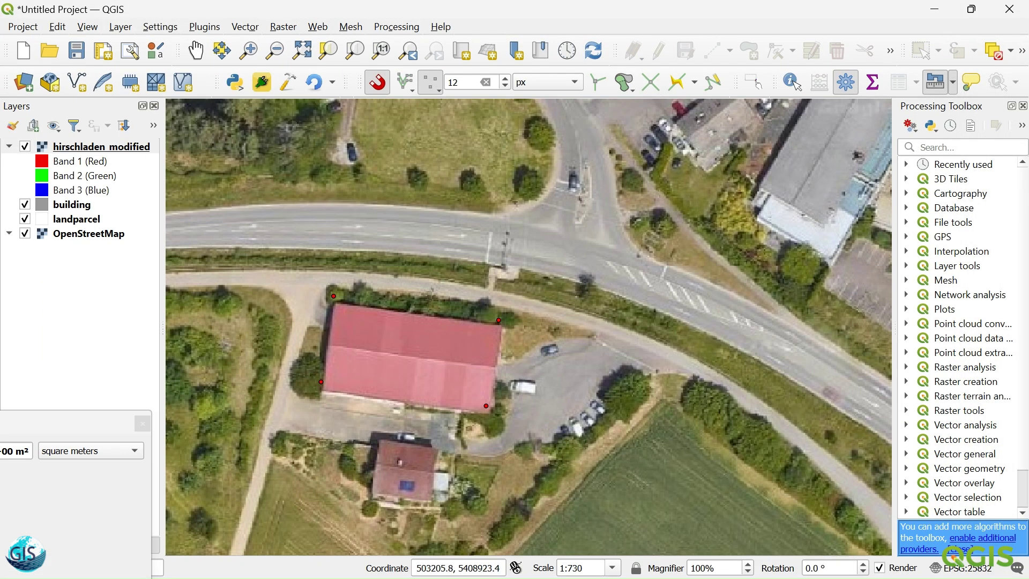
pyautogui.scroll(-2, 442, 409)
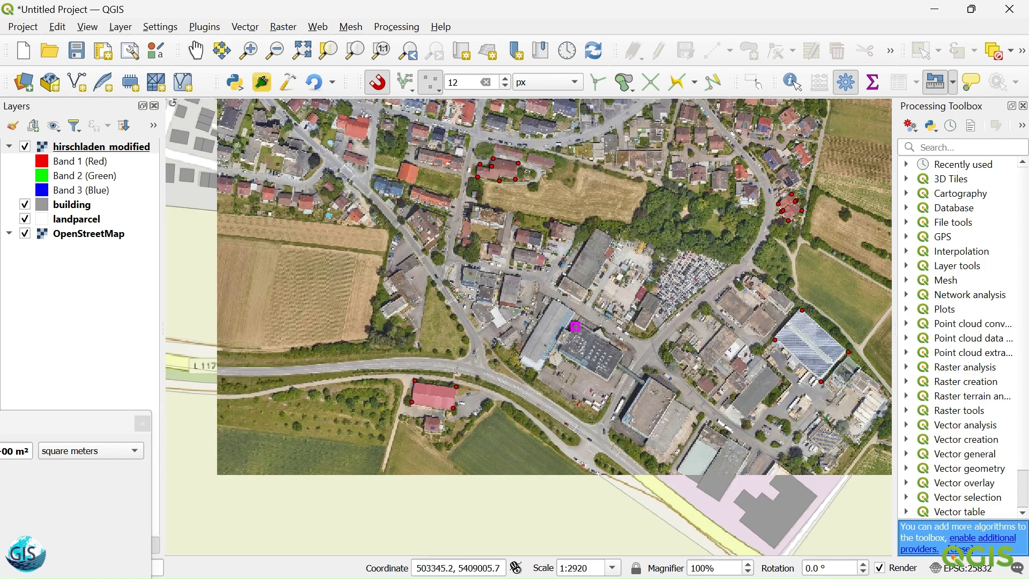
pyautogui.moveTo(576, 326); pyautogui.dragTo(480, 407)
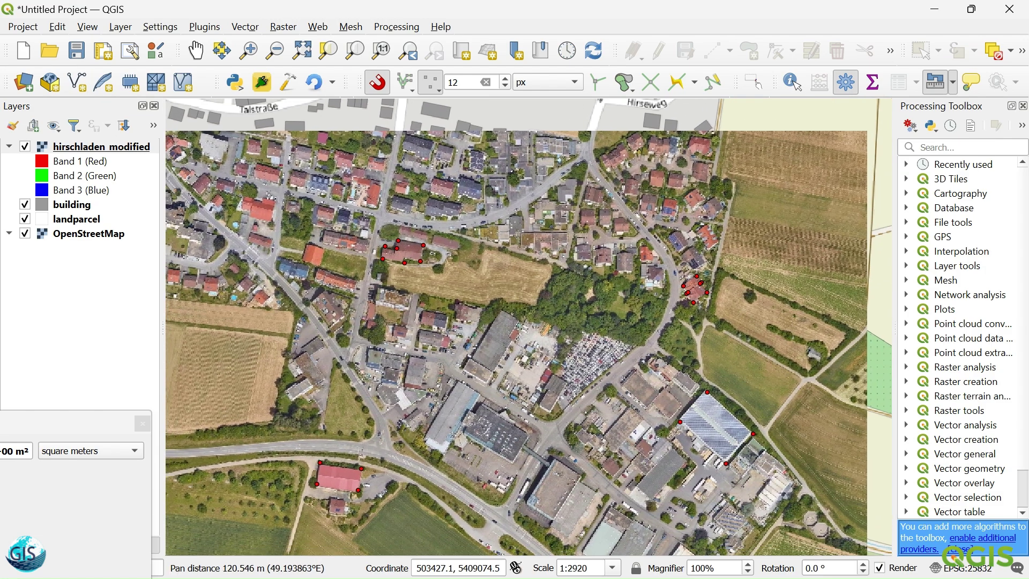
pyautogui.moveTo(96, 147)
pyautogui.mouseDown()
pyautogui.moveTo(120, 188)
pyautogui.moveTo(115, 215)
pyautogui.mouseUp()
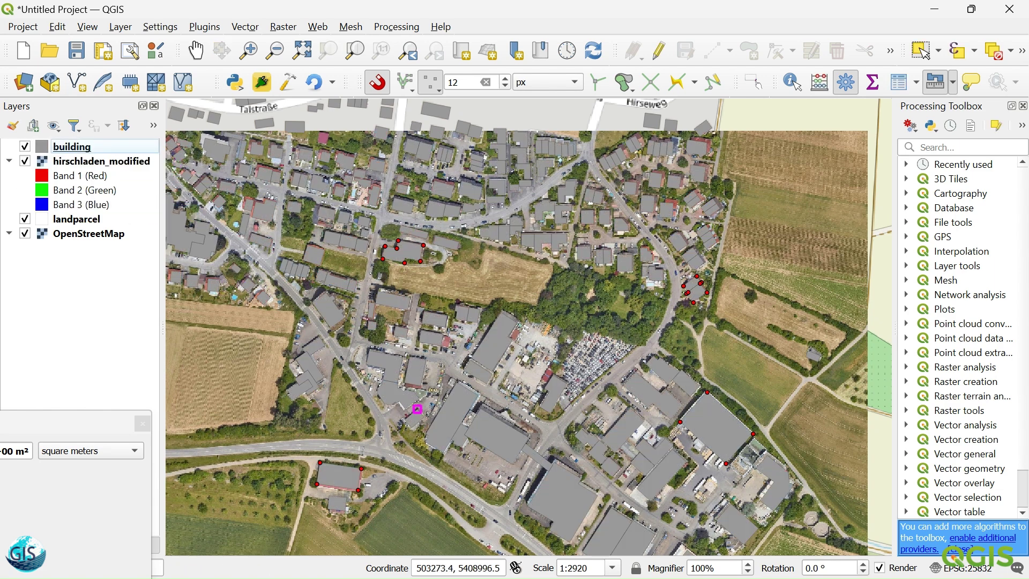
# - Hide the building layer to inspect the roofs on the georeferenced image beneath it
pyautogui.moveTo(726, 463); pyautogui.dragTo(699, 383)
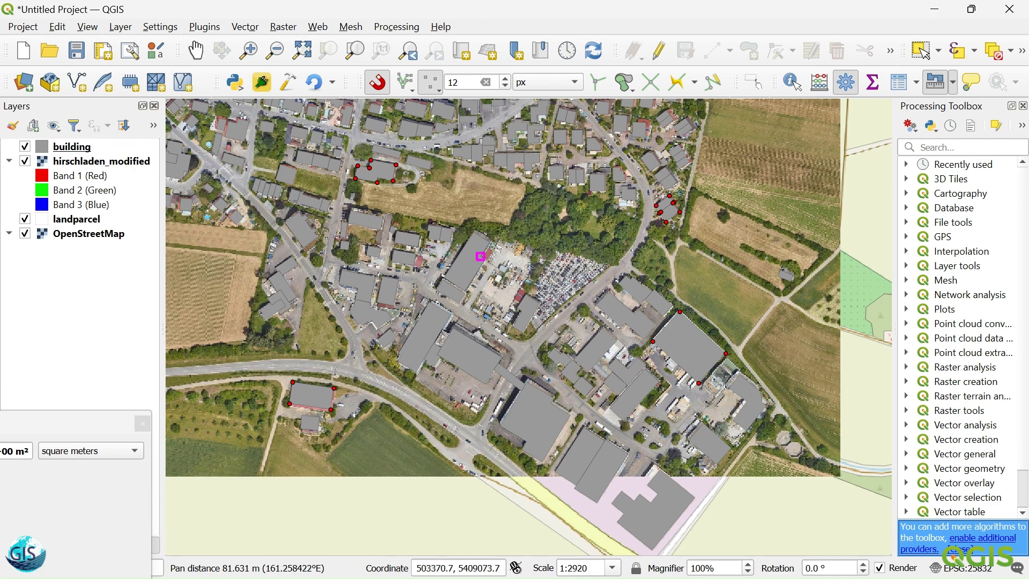
pyautogui.click(25, 147)
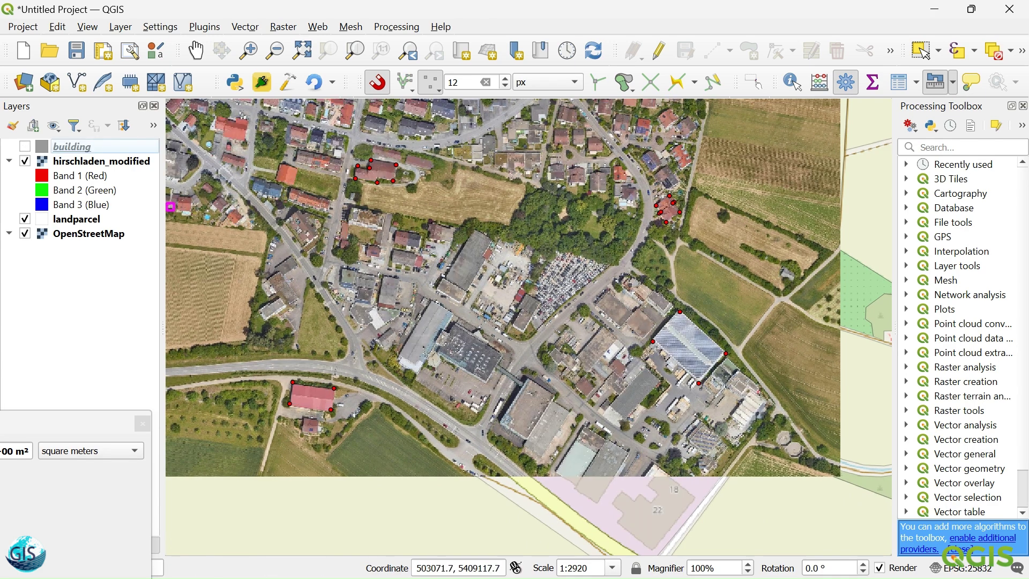
# - Show the building layer again and compare its footprints with the image around the large hall and its four control points
pyautogui.click(24, 147)
pyautogui.scroll(2, 709, 346)
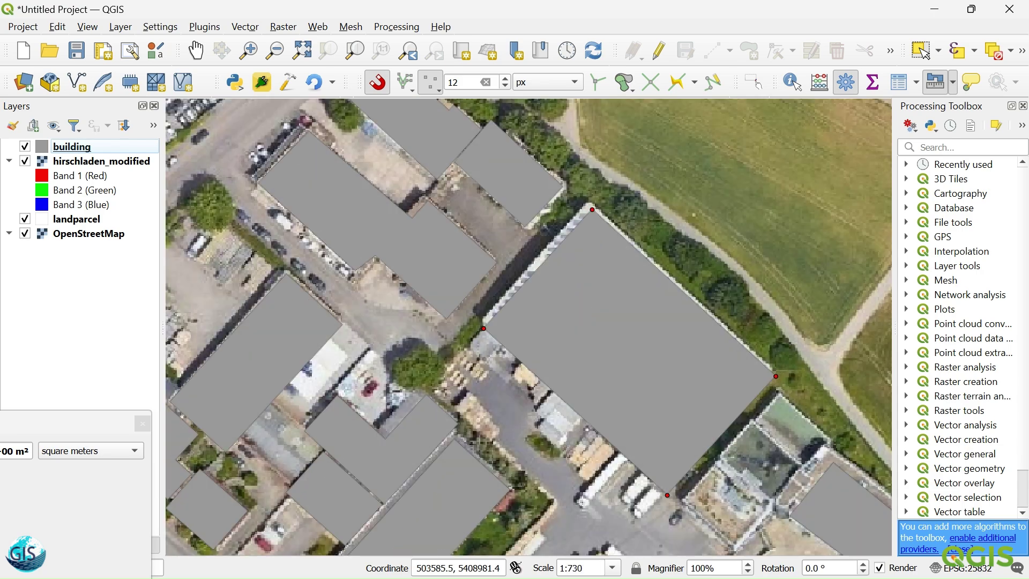
pyautogui.scroll(-1, 706, 374)
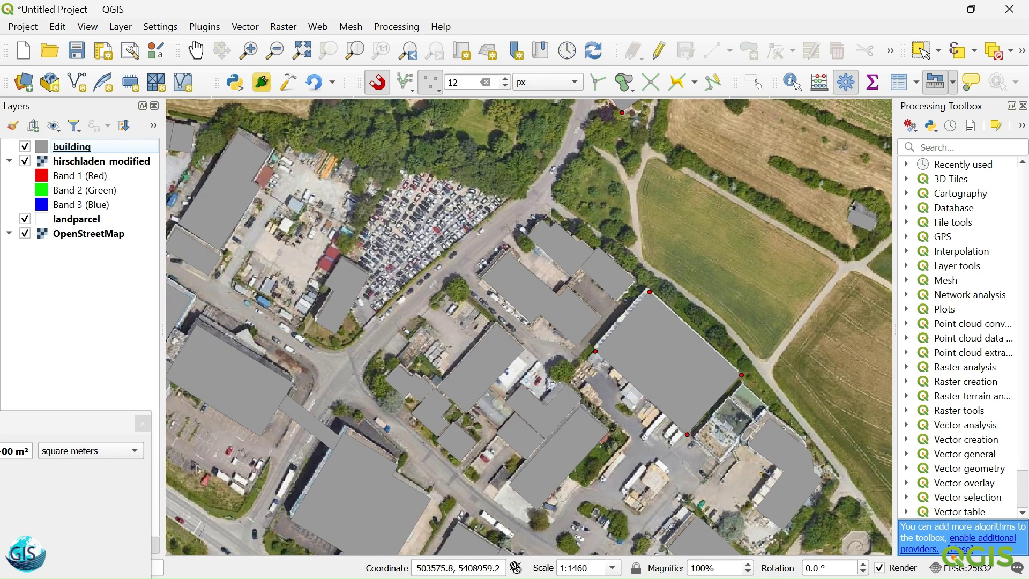
pyautogui.scroll(-1, 690, 398)
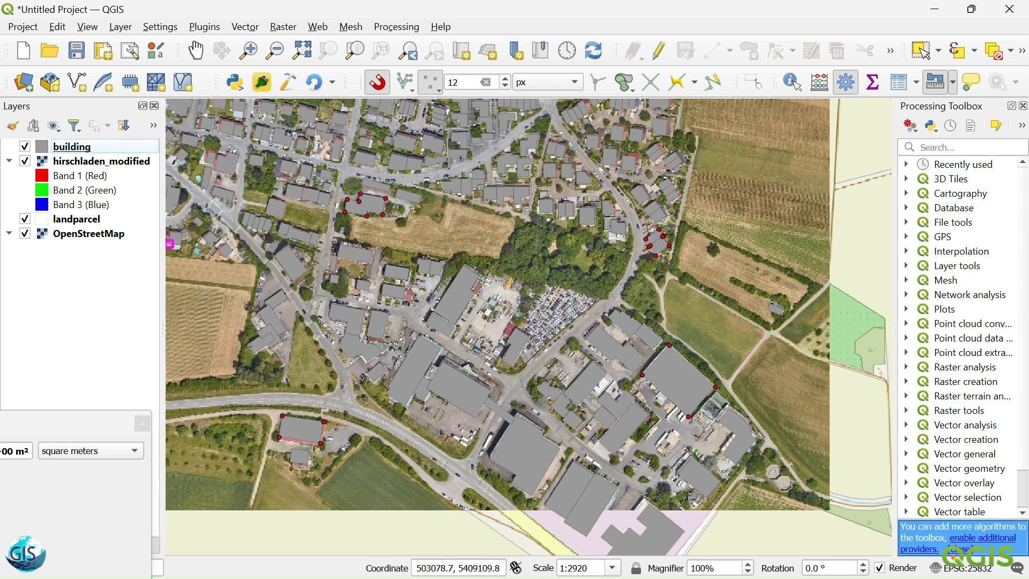
# - Toggle the building layer's visibility repeatedly to compare footprints with the roofs just south of the harvested field, leaving the layer shown
pyautogui.scroll(2, 375, 260)
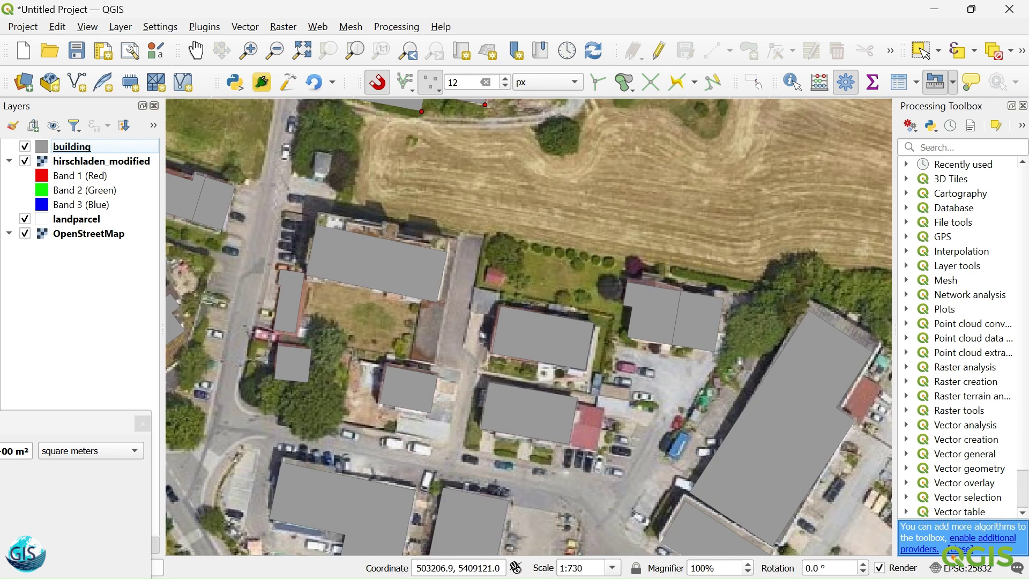
pyautogui.click(25, 147)
pyautogui.press('space')
pyautogui.press('space')
pyautogui.press('space')
pyautogui.press('space')
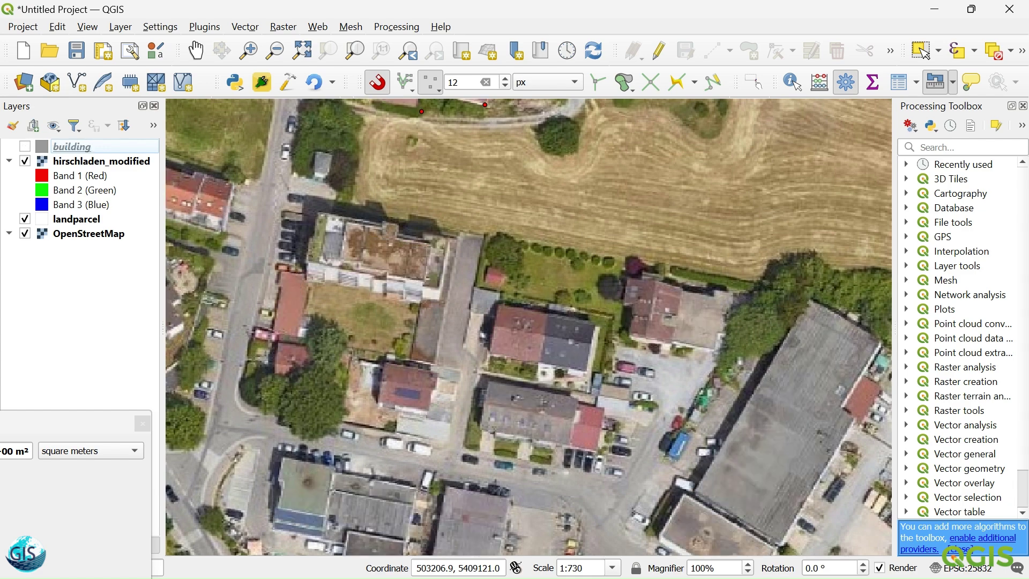
pyautogui.press('space')
# - Toggle the building layer to check its alignment with roofs at the image's northwest corner, and return to the control-point overview with it hidden
pyautogui.scroll(-1, 610, 422)
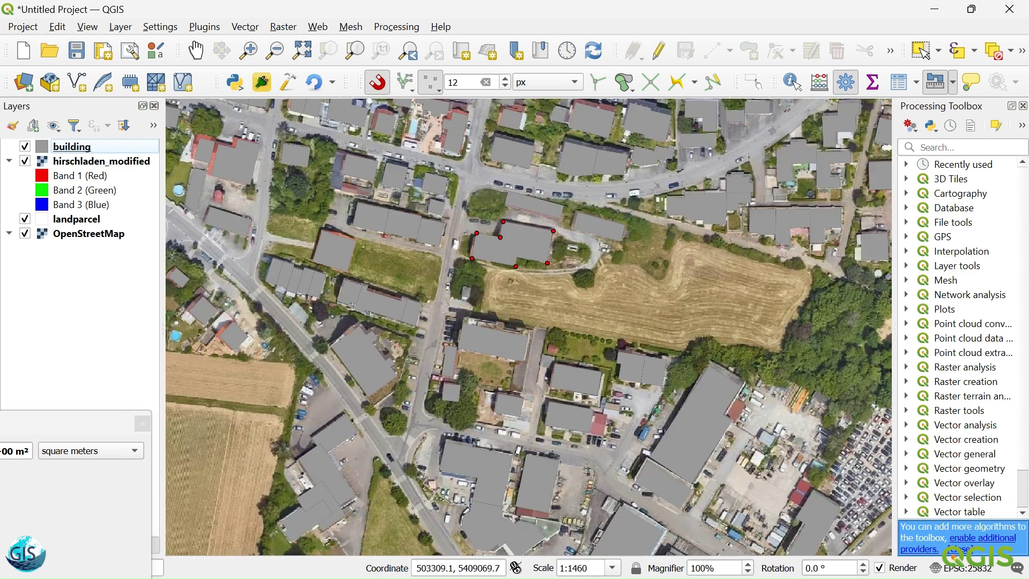
pyautogui.moveTo(551, 503); pyautogui.dragTo(453, 415)
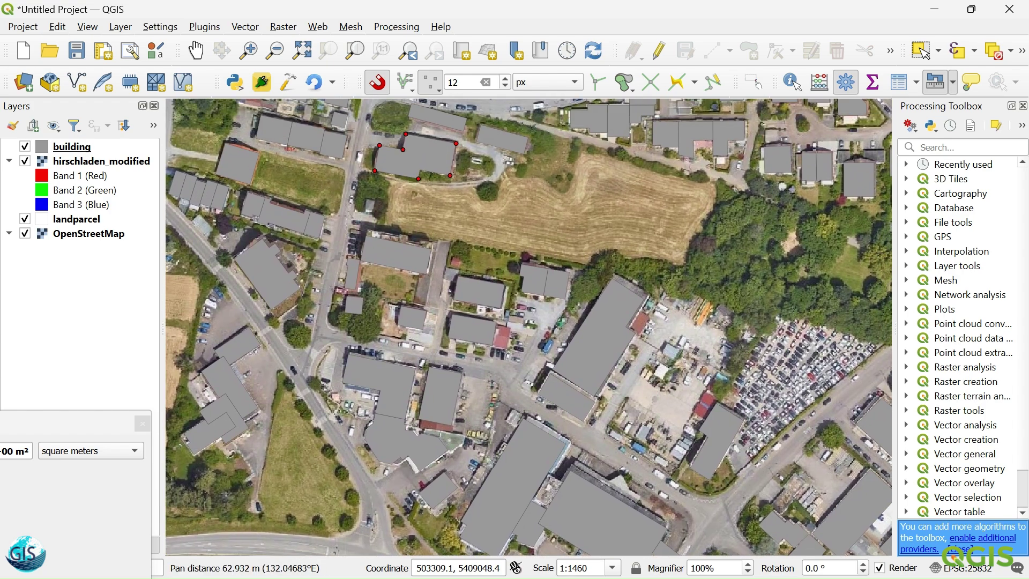
pyautogui.scroll(-1, 508, 371)
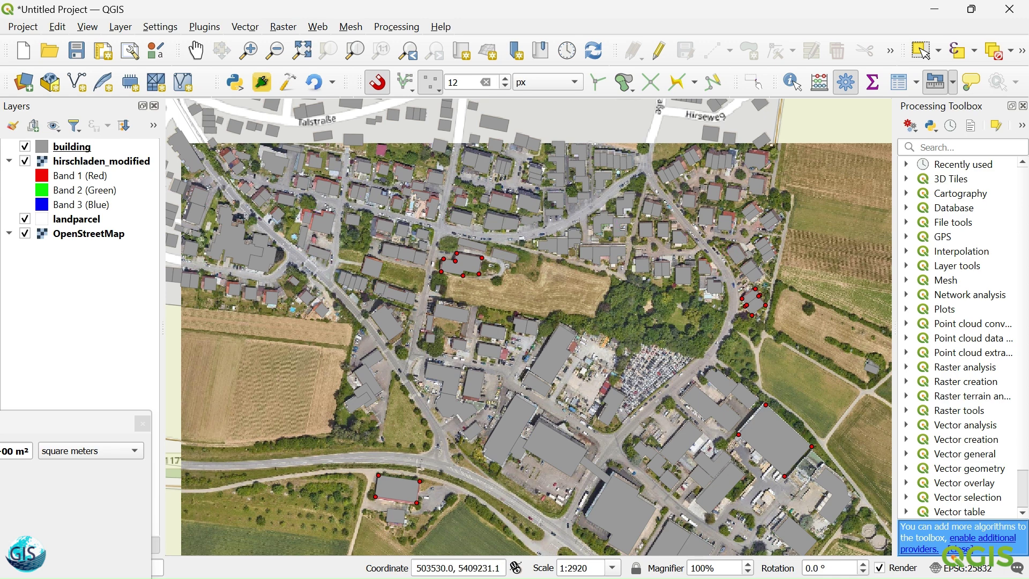
pyautogui.scroll(2, 194, 172)
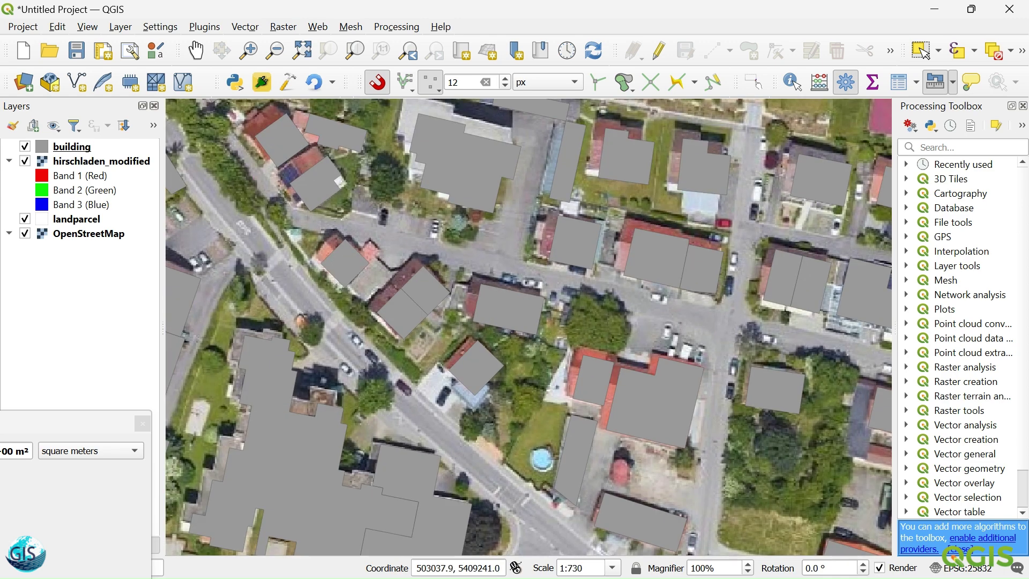
pyautogui.moveTo(202, 174); pyautogui.dragTo(277, 244)
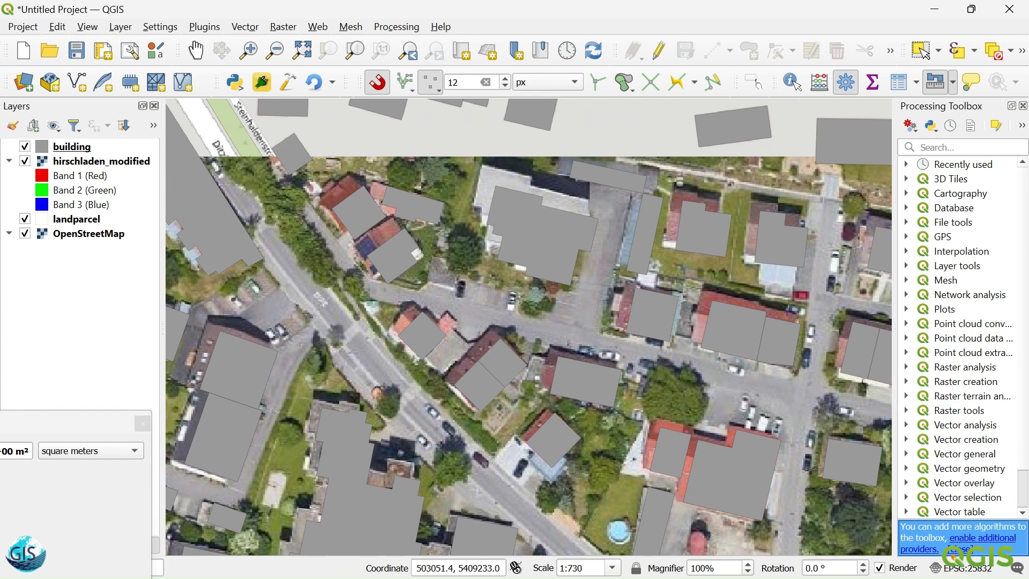
pyautogui.click(24, 147)
pyautogui.click(24, 147)
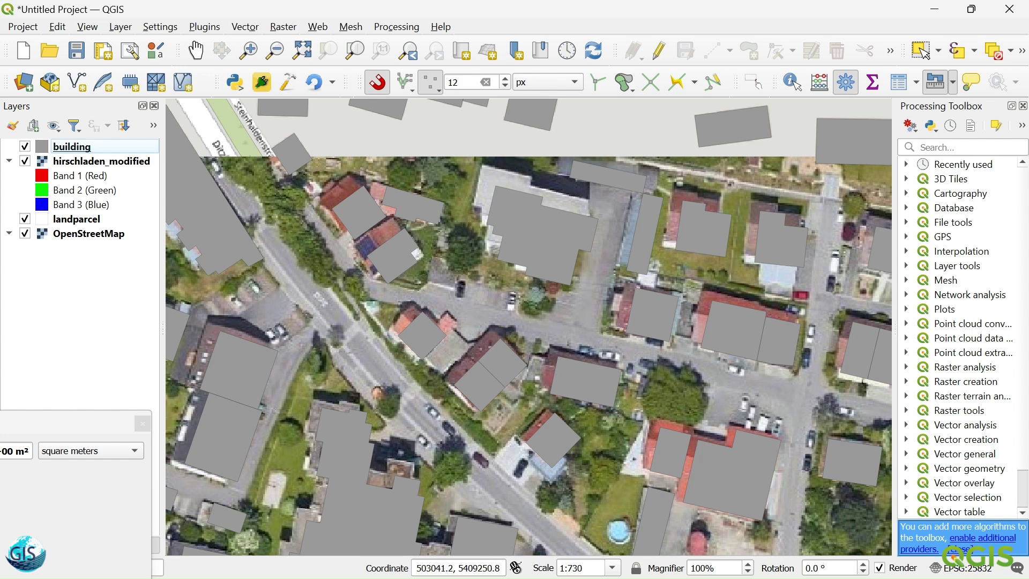
pyautogui.press('space')
pyautogui.press('space')
pyautogui.press('space')
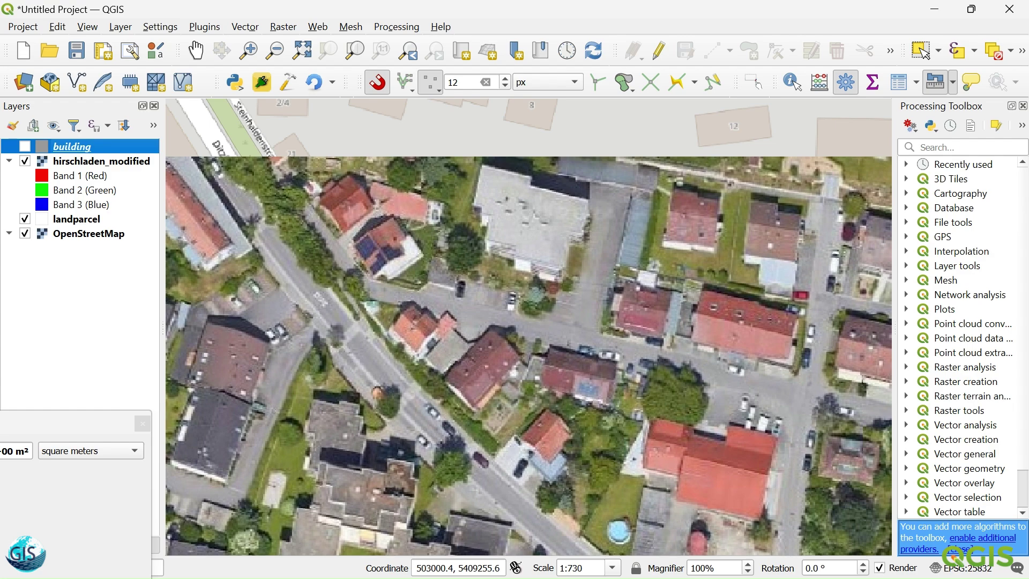
pyautogui.scroll(-2, 352, 351)
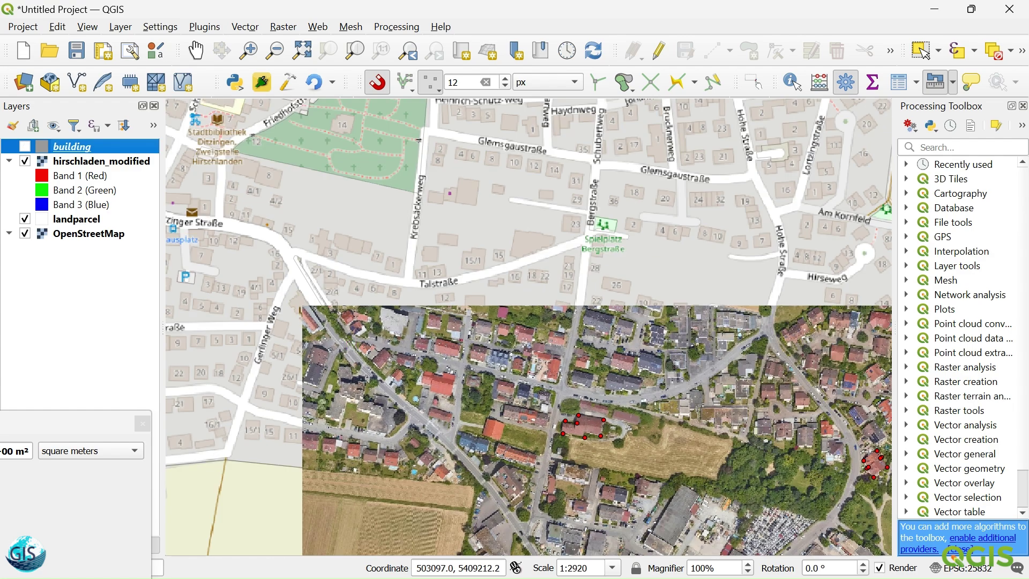
pyautogui.moveTo(501, 447); pyautogui.dragTo(287, 196)
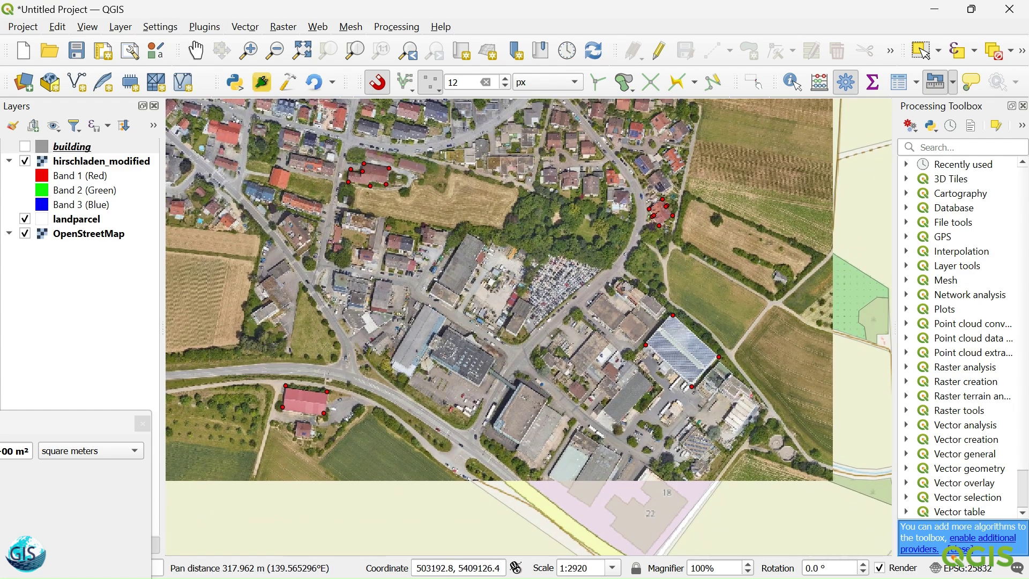